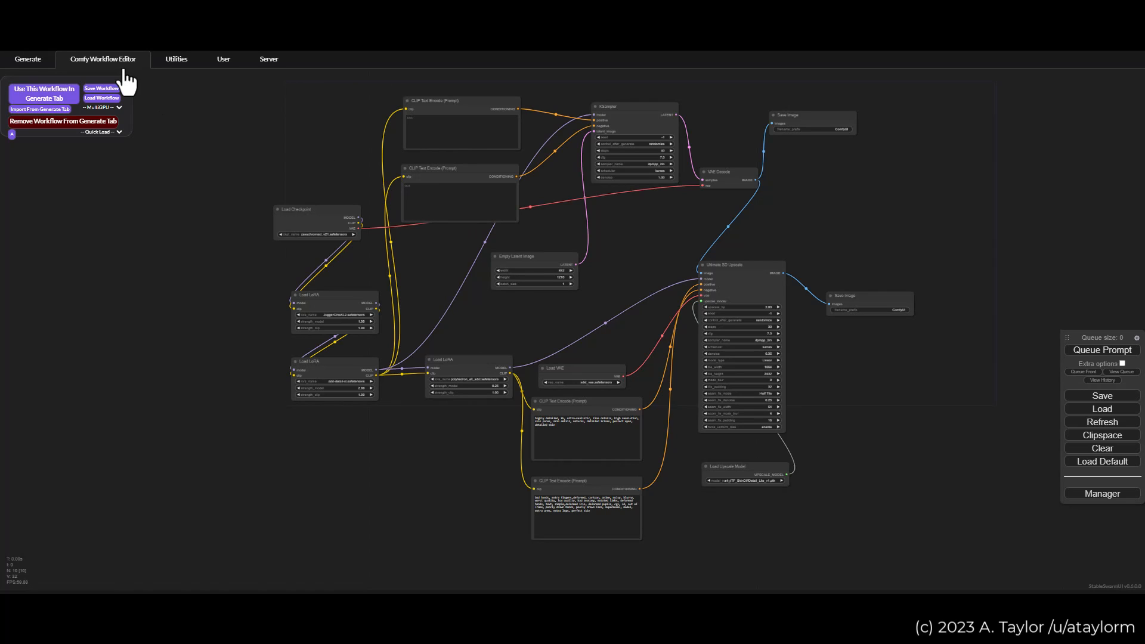
# Step: Examine the Load Checkpoint node and its list of available checkpoint models, keeping the current model
pyautogui.scroll(1, 393, 298)
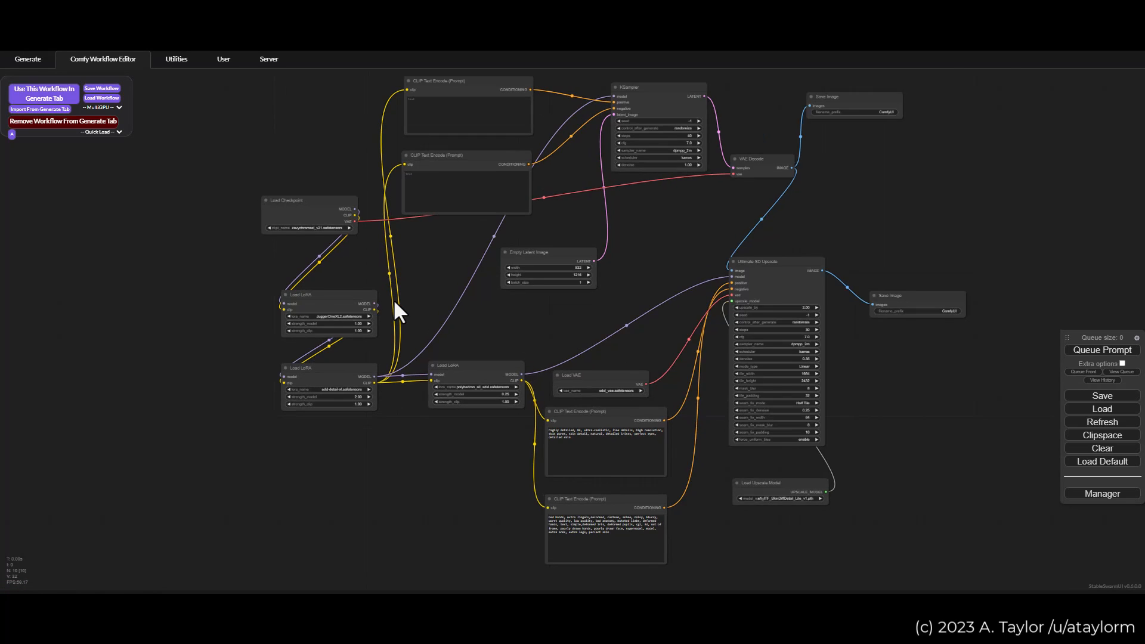
pyautogui.scroll(8, 392, 298)
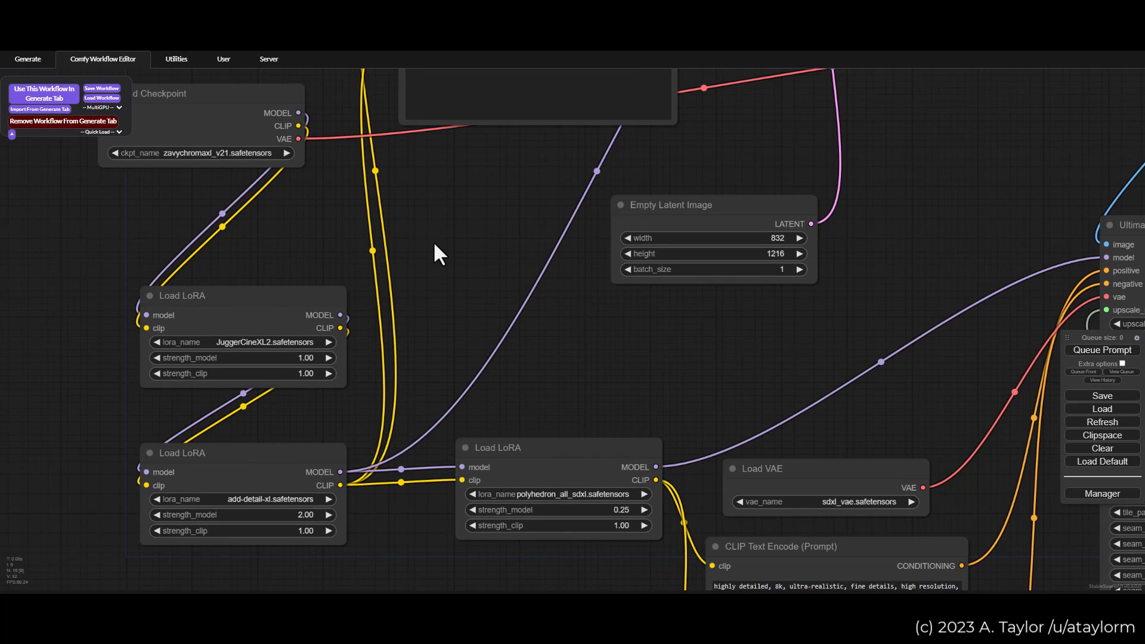
pyautogui.scroll(-4, 514, 240)
pyautogui.moveTo(514, 245); pyautogui.dragTo(437, 332)
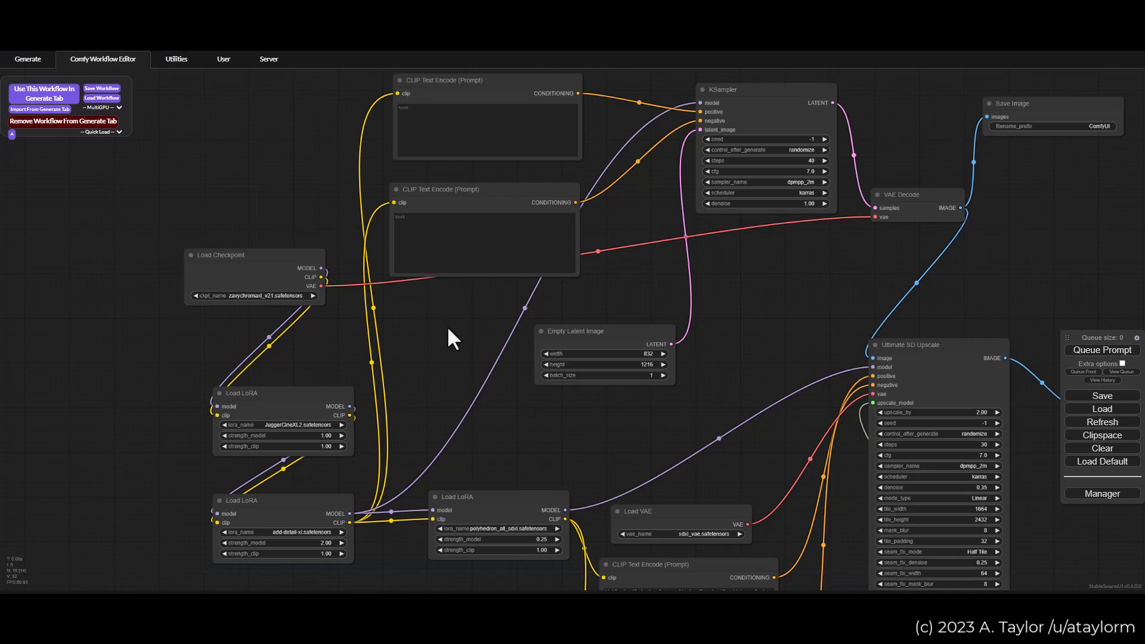
pyautogui.click(235, 266)
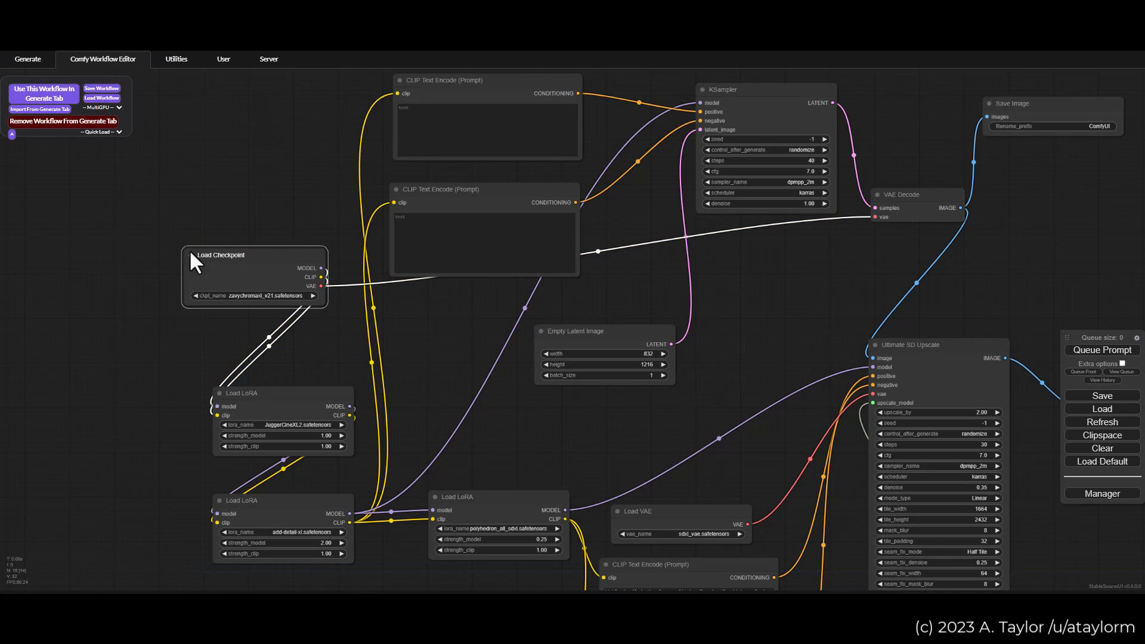
pyautogui.click(281, 295)
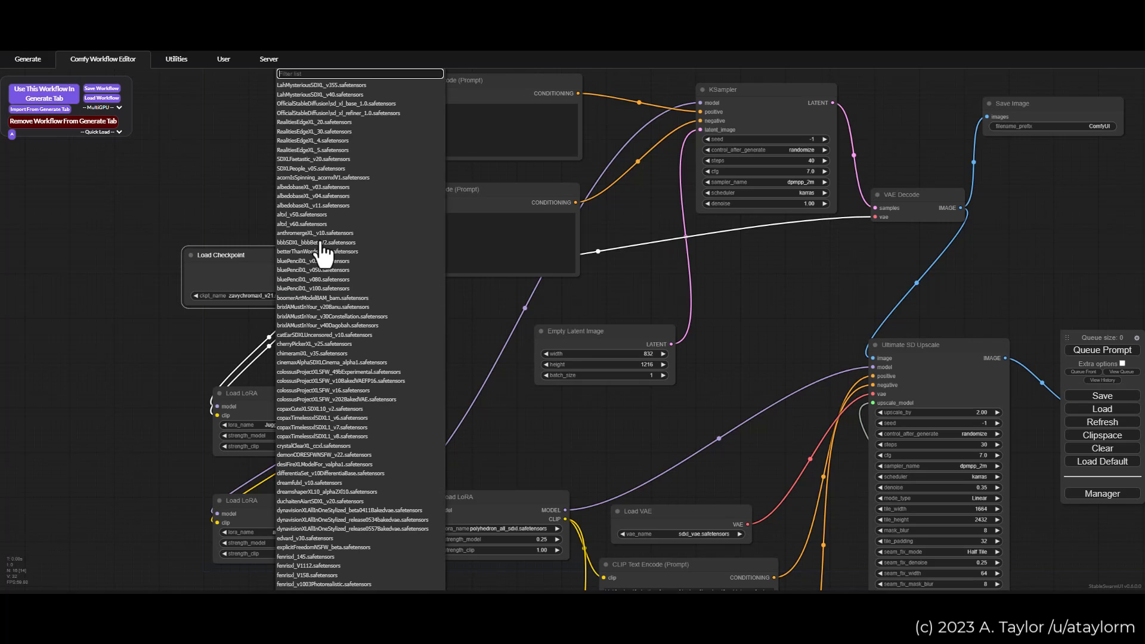
pyautogui.click(210, 183)
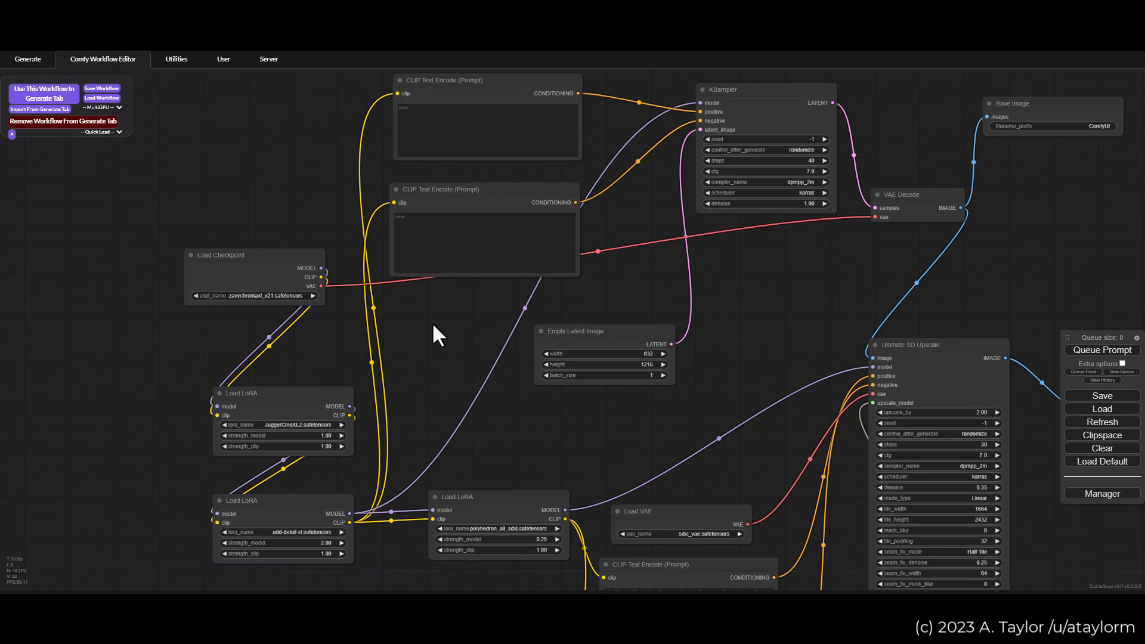
# Step: Examine the first-pass sampling stage: the prompt nodes, KSampler settings, VAE Decode and first Save Image node
pyautogui.moveTo(436, 325); pyautogui.dragTo(376, 330)
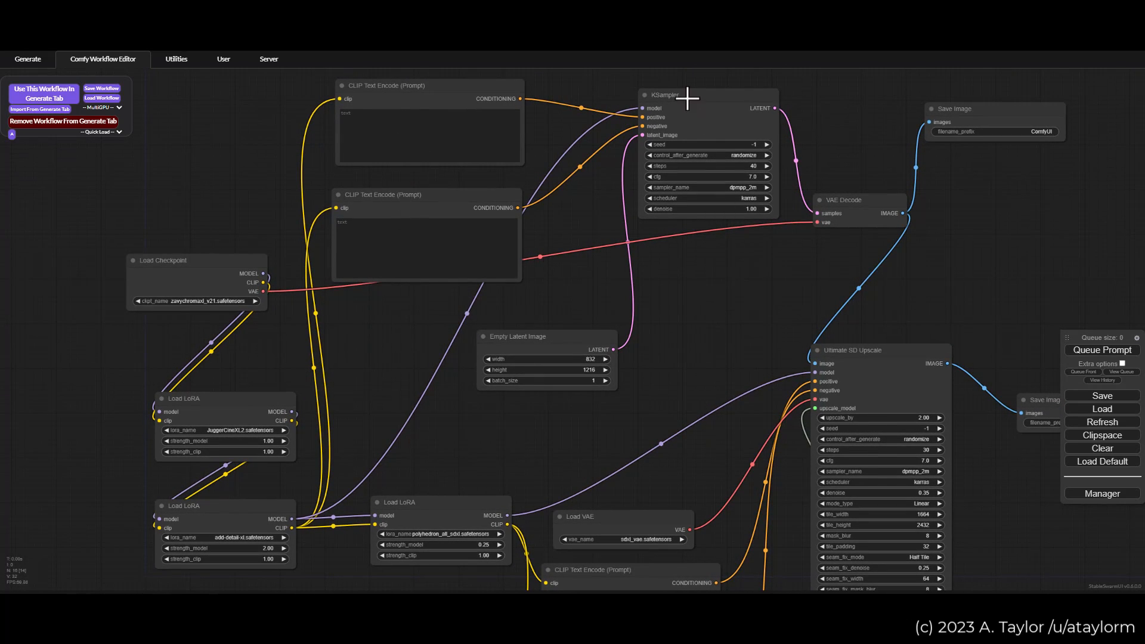
pyautogui.moveTo(835, 132); pyautogui.dragTo(704, 185)
pyautogui.scroll(3, 664, 194)
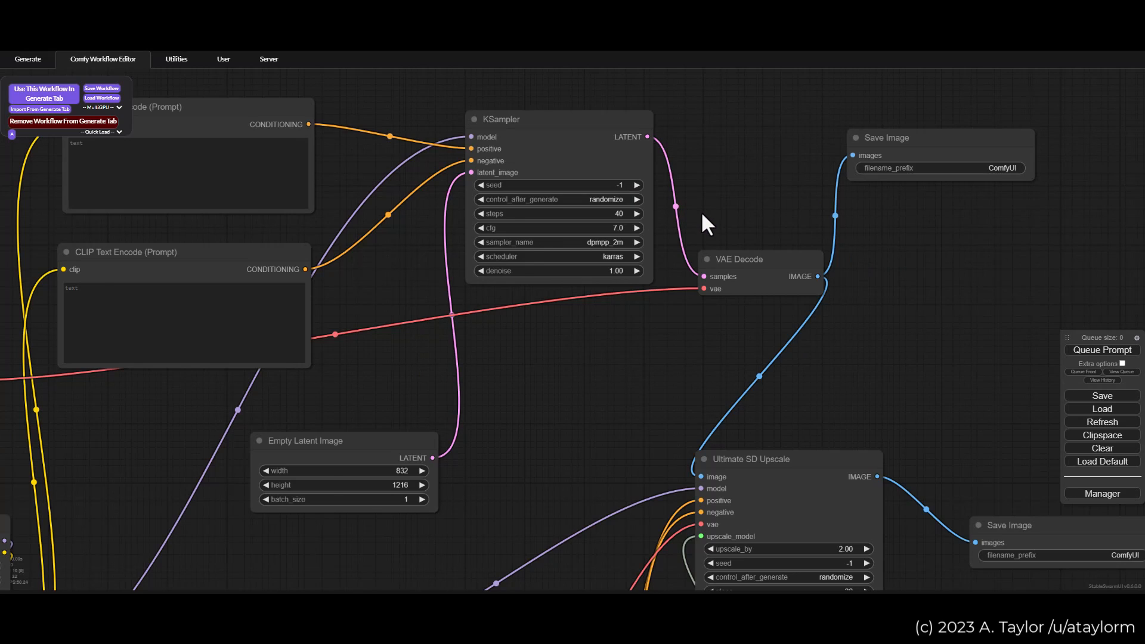
pyautogui.scroll(-2, 701, 213)
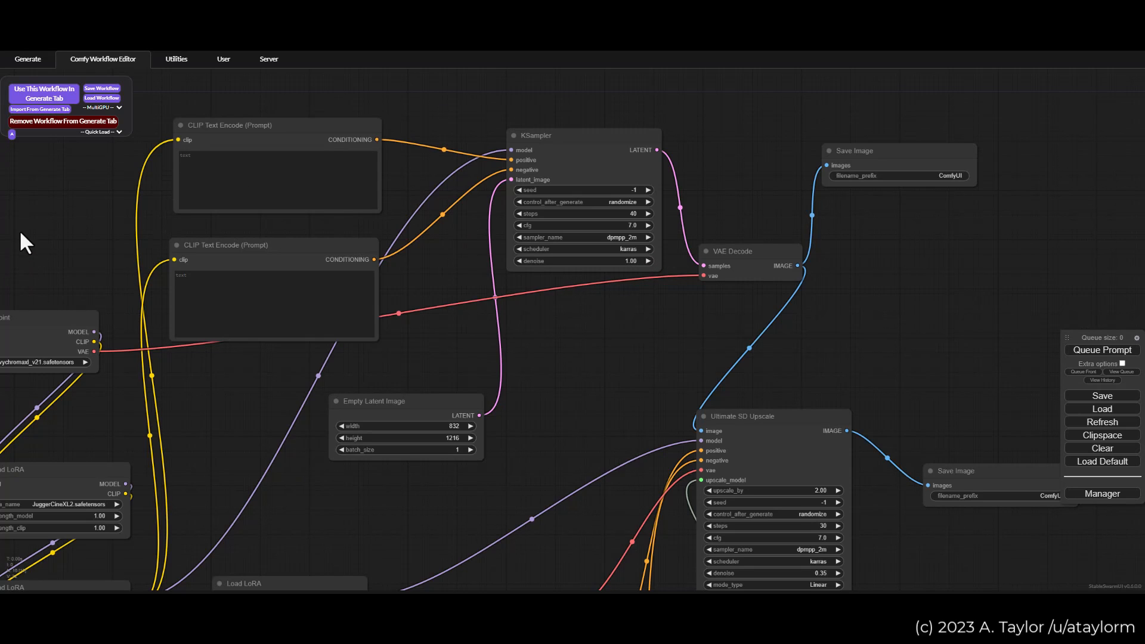
pyautogui.moveTo(10, 159); pyautogui.dragTo(85, 157)
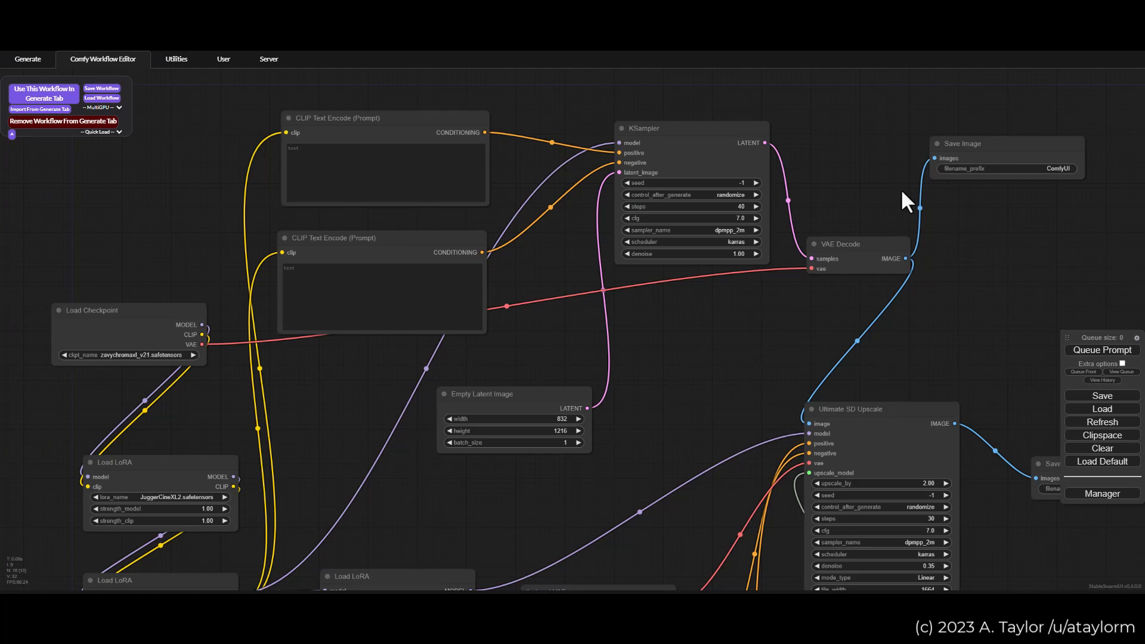
# Step: Examine the two chained Load LoRA nodes for JuggerCineXL2 and add-detail-xl, including their strengths
pyautogui.moveTo(694, 340); pyautogui.dragTo(689, 173)
pyautogui.moveTo(320, 289); pyautogui.dragTo(323, 255)
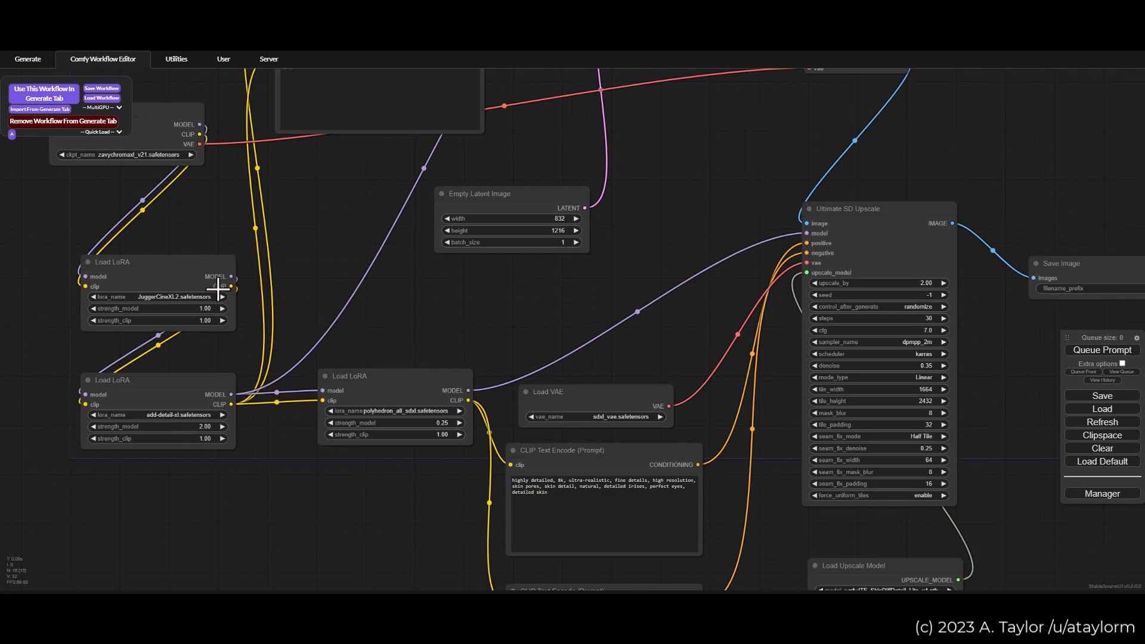
pyautogui.scroll(3, 139, 298)
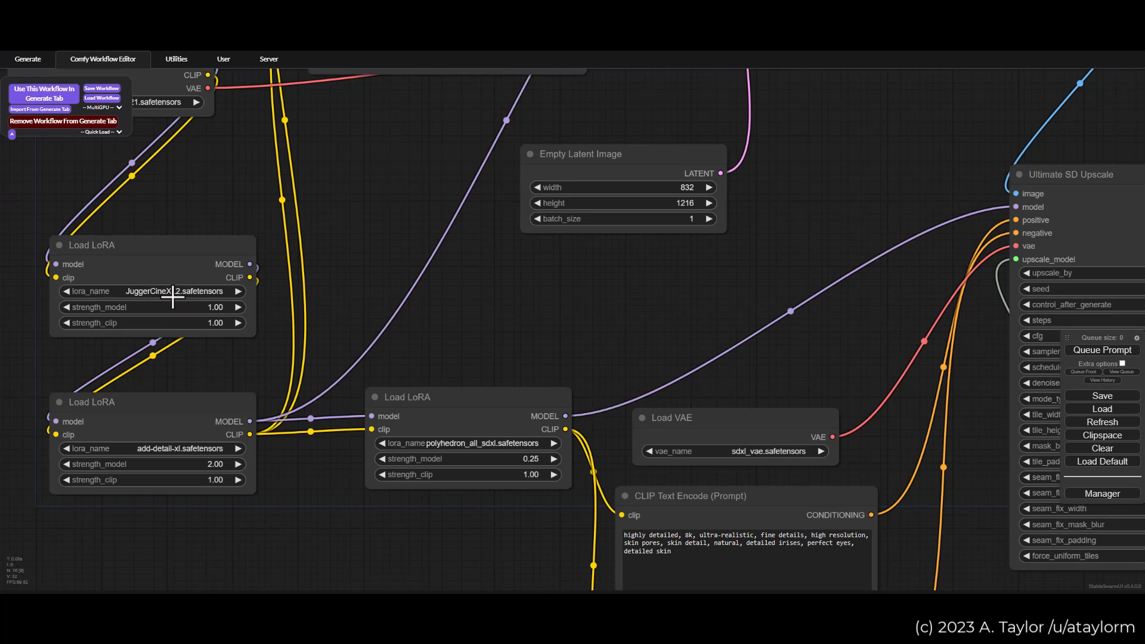
pyautogui.scroll(-3, 225, 307)
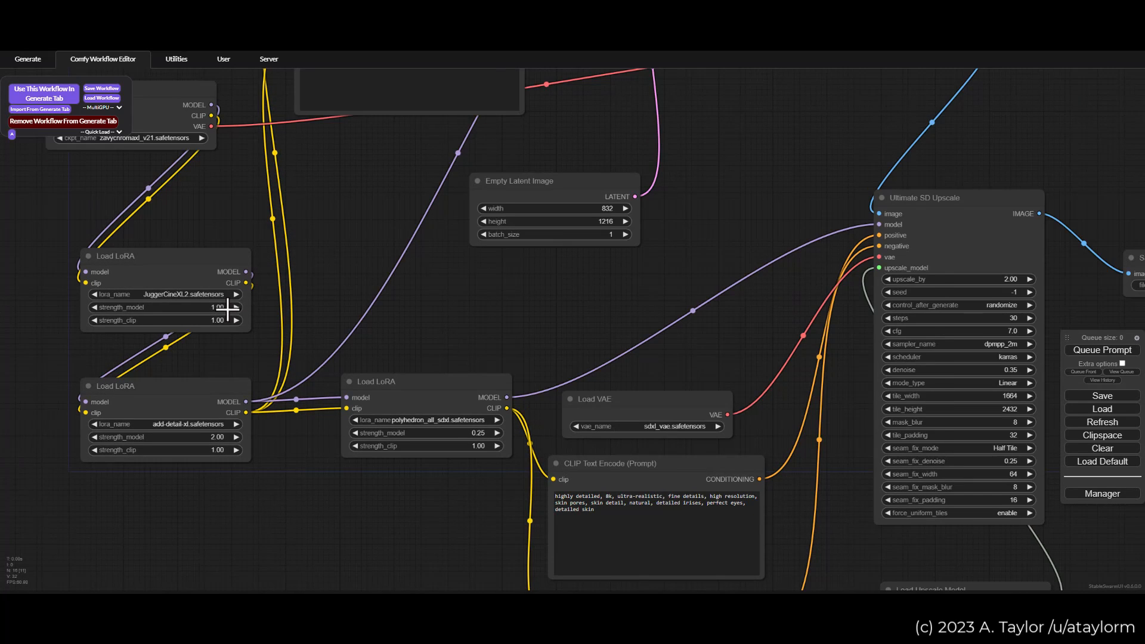
pyautogui.moveTo(352, 230); pyautogui.dragTo(342, 251)
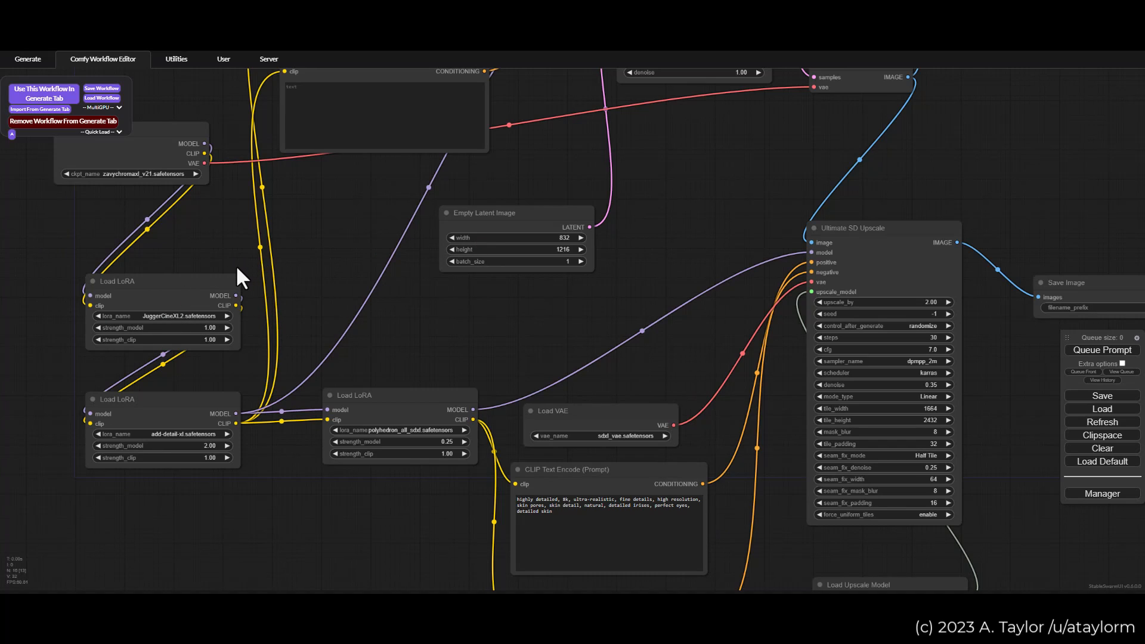
pyautogui.moveTo(338, 215); pyautogui.dragTo(288, 209)
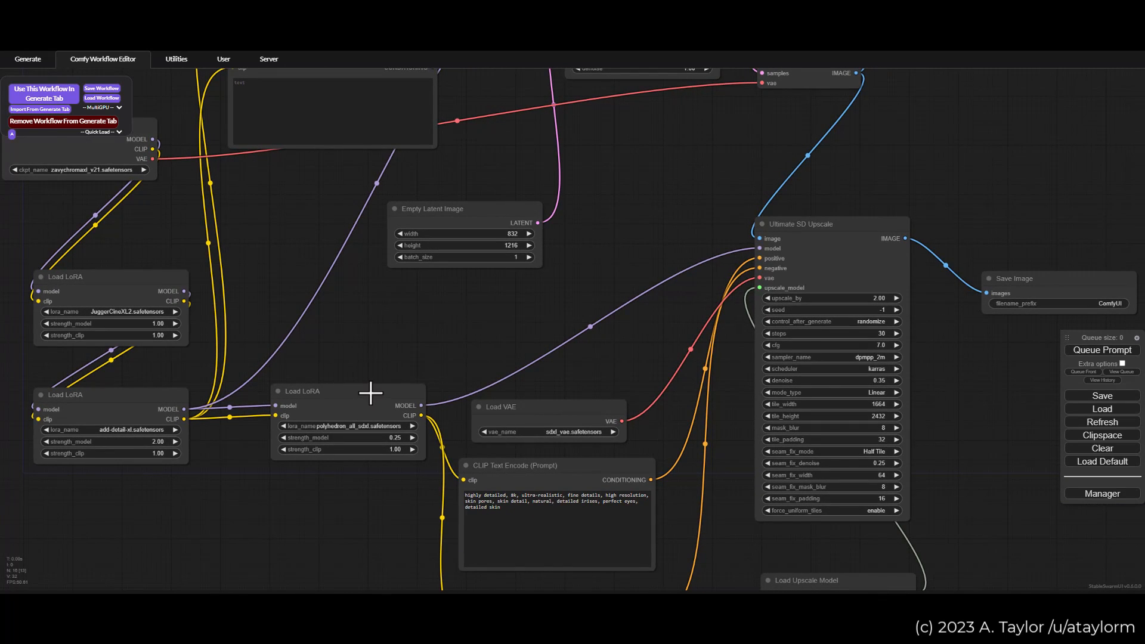
# Step: Inspect the polyhedron_all_sdxl Load LoRA node up close, reading its model name and strength settings
pyautogui.scroll(1, 371, 369)
pyautogui.moveTo(376, 383); pyautogui.dragTo(383, 256)
pyautogui.scroll(2, 364, 366)
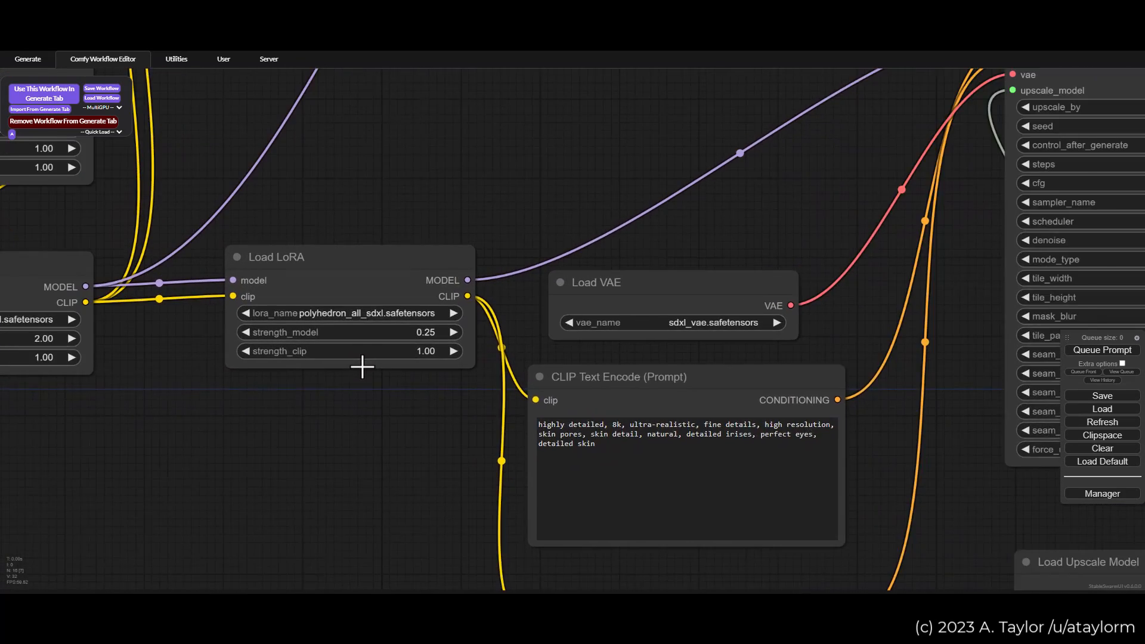
pyautogui.scroll(1, 359, 344)
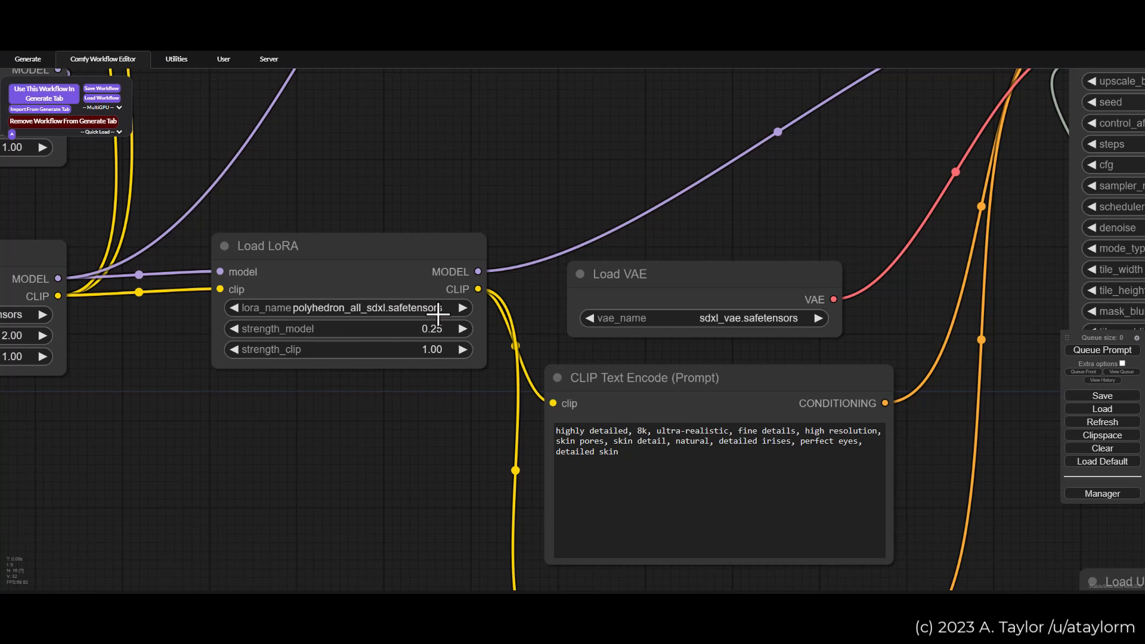
pyautogui.scroll(-2, 373, 331)
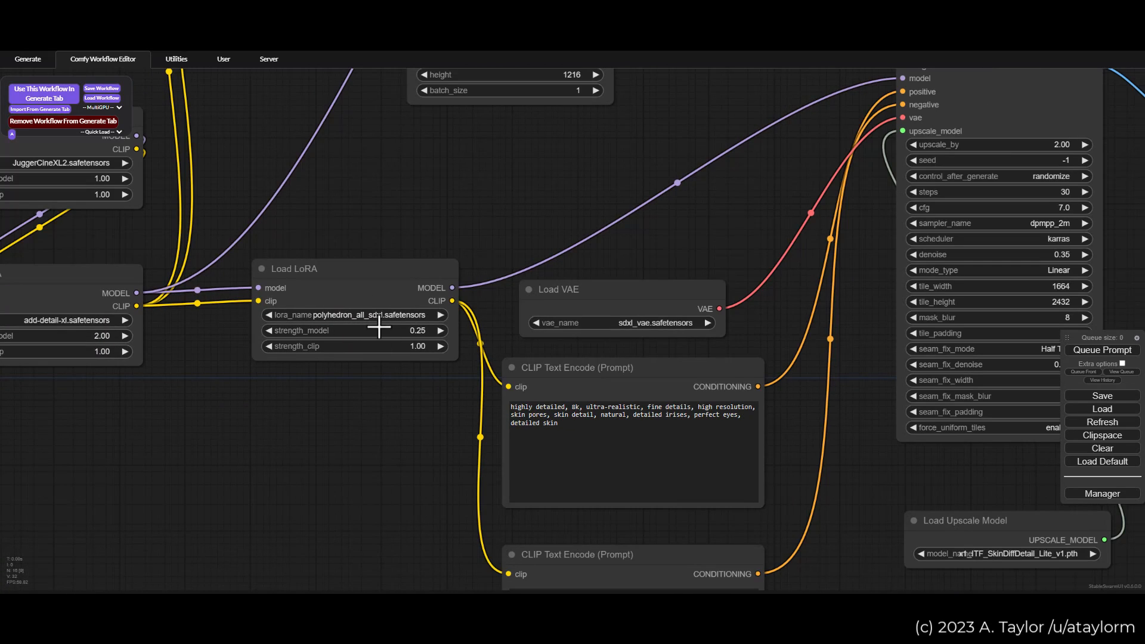
pyautogui.scroll(-1, 365, 337)
pyautogui.scroll(-1, 376, 336)
pyautogui.scroll(7, 370, 330)
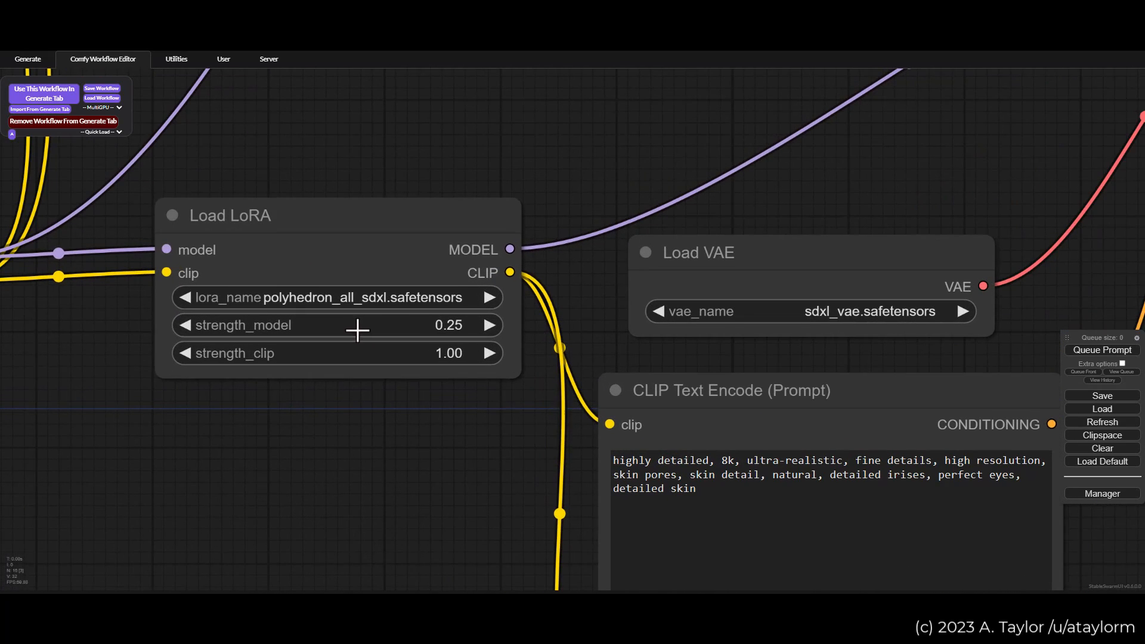
pyautogui.moveTo(337, 403); pyautogui.dragTo(370, 421)
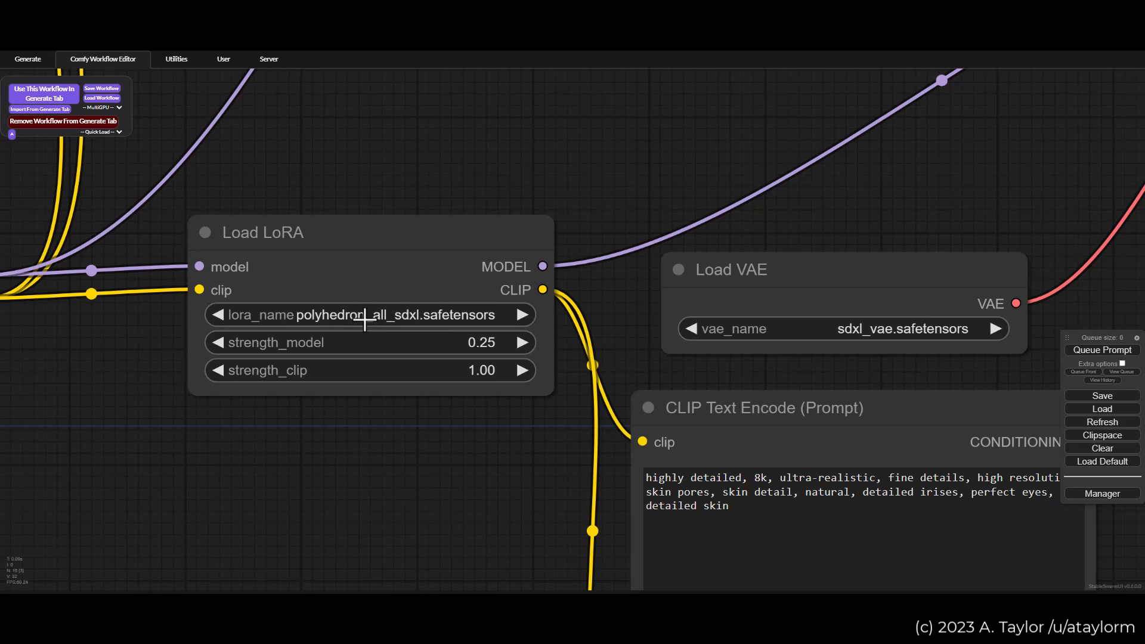
pyautogui.scroll(-10, 413, 321)
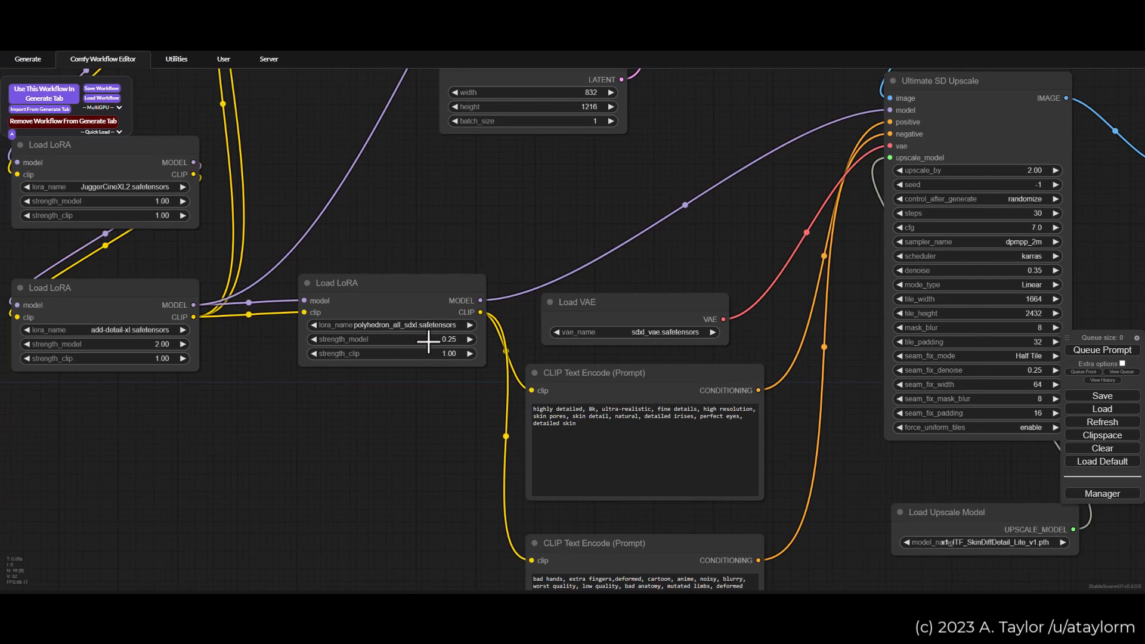
# Step: Trace the outgoing connections of the add-detail-xl and polyhedron_all_sdxl Load LoRA nodes by selecting each in turn
pyautogui.moveTo(477, 255); pyautogui.dragTo(527, 433)
pyautogui.scroll(-1, 609, 279)
pyautogui.moveTo(639, 265); pyautogui.dragTo(549, 325)
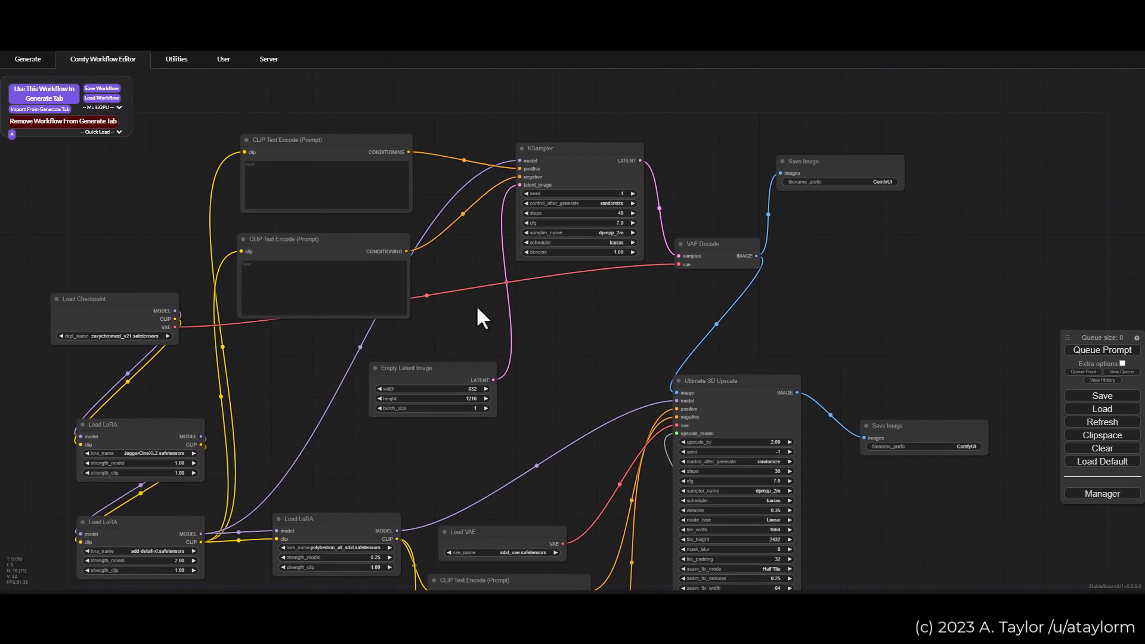
pyautogui.moveTo(266, 439); pyautogui.dragTo(241, 415)
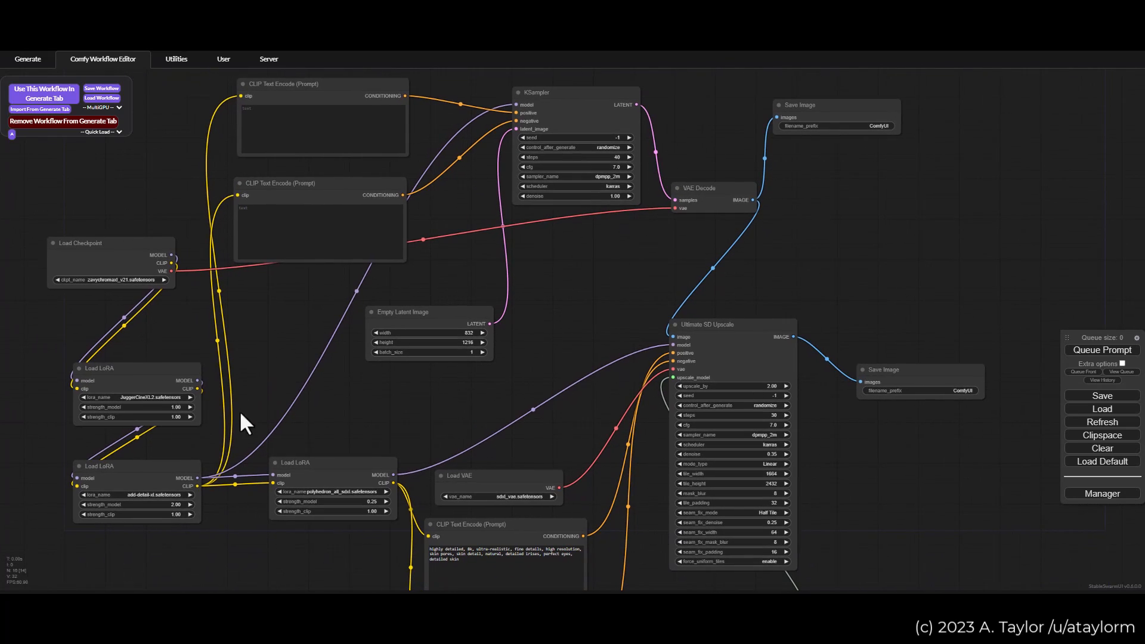
pyautogui.click(134, 472)
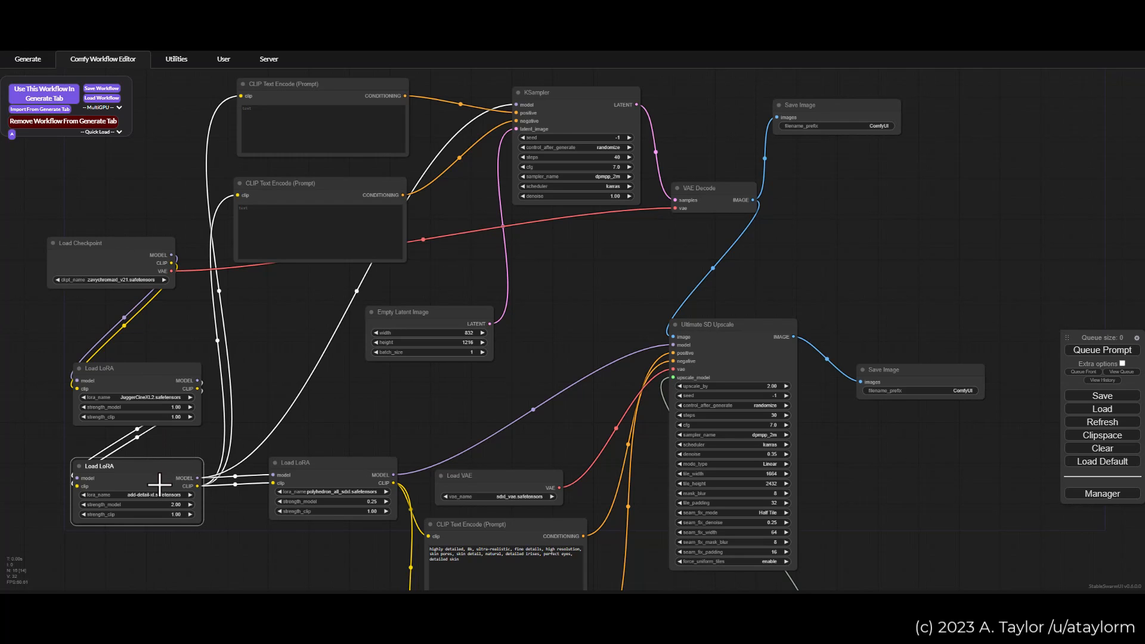
pyautogui.click(324, 475)
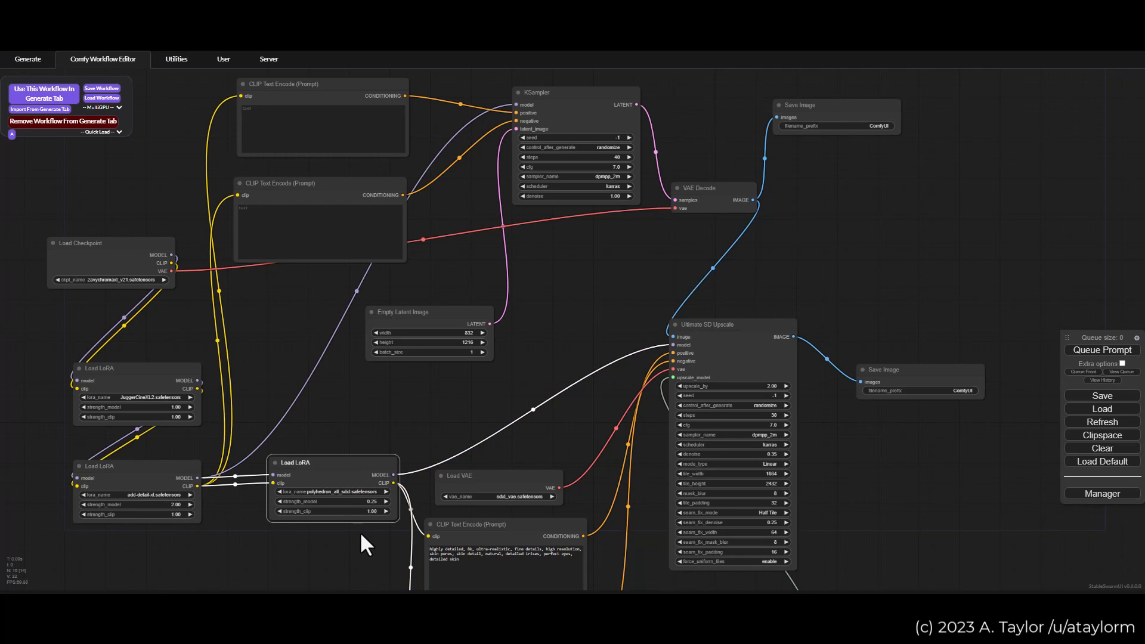
# Step: Check the selected polyhedron LoRA's model and clip strengths and its model link into Ultimate SD Upscale
pyautogui.scroll(5, 362, 530)
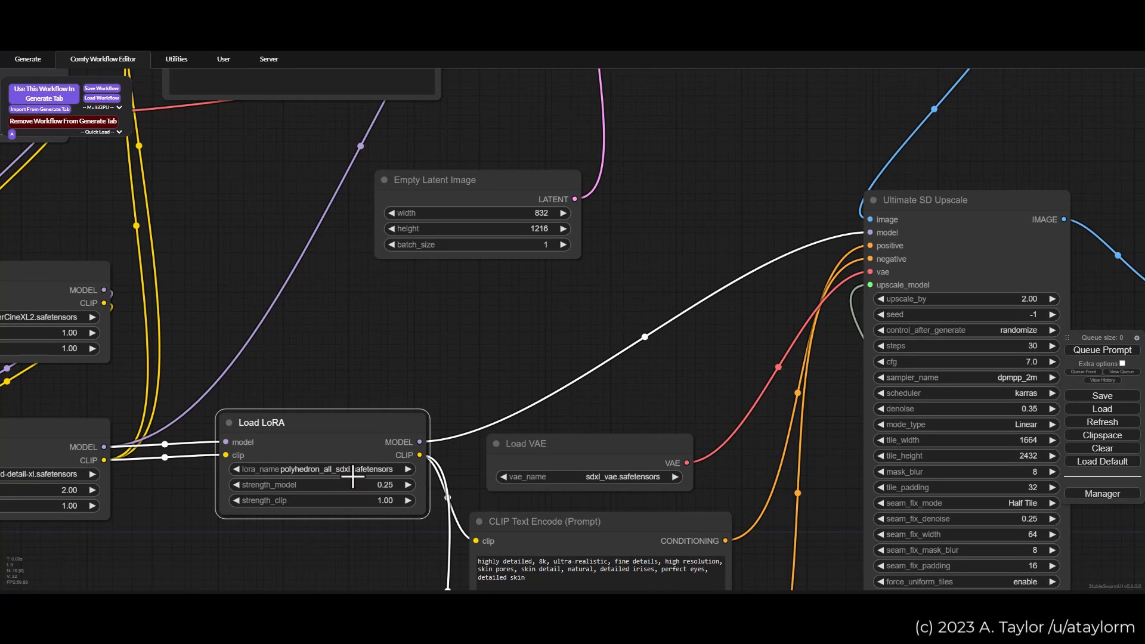
pyautogui.click(321, 385)
pyautogui.click(371, 454)
pyautogui.scroll(2, 329, 501)
pyautogui.scroll(1, 335, 499)
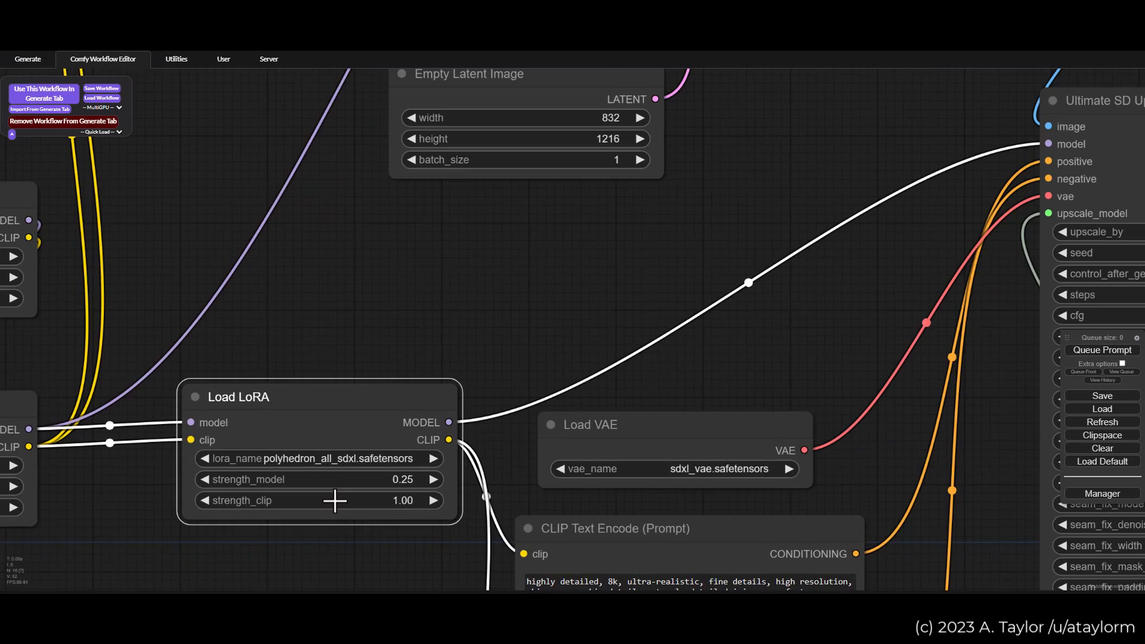
pyautogui.moveTo(318, 530); pyautogui.dragTo(374, 483)
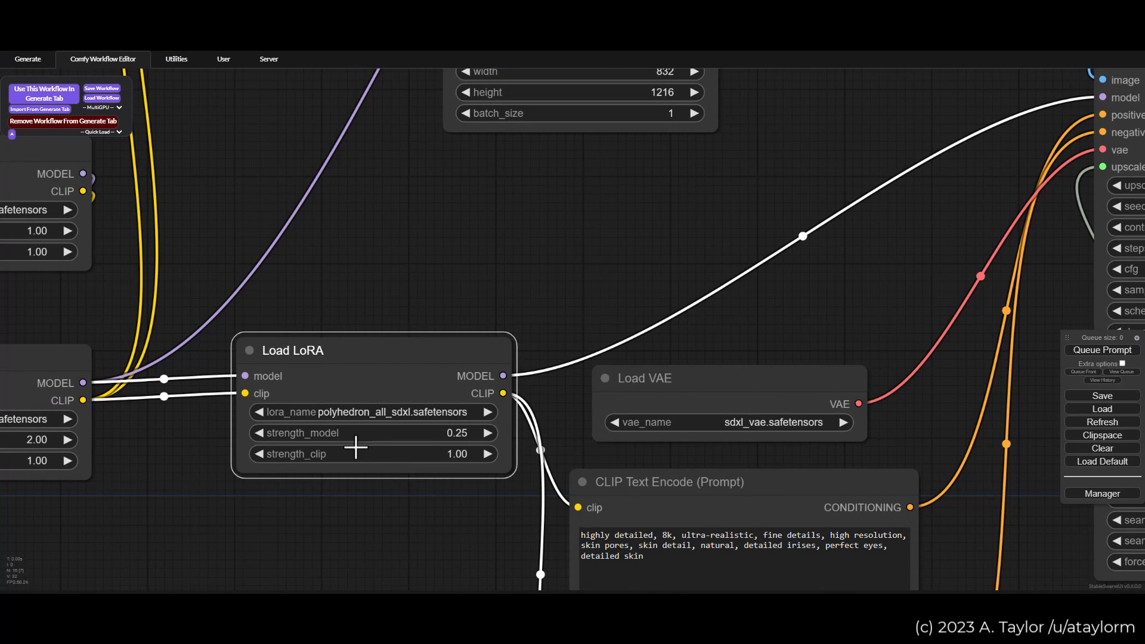
pyautogui.scroll(-2, 368, 433)
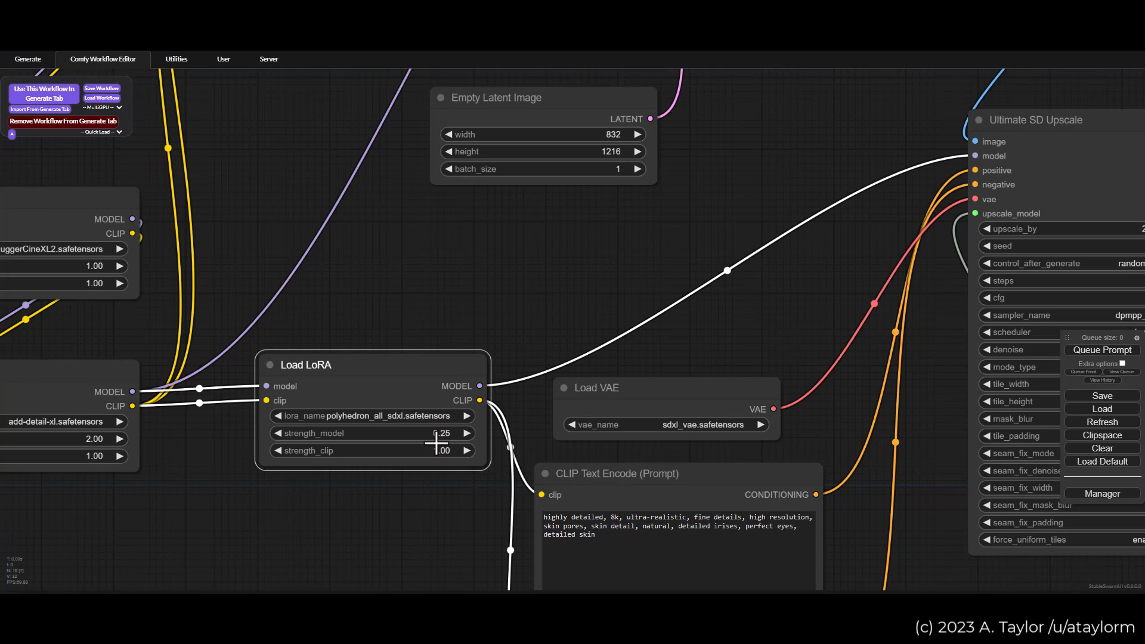
pyautogui.scroll(-2, 433, 406)
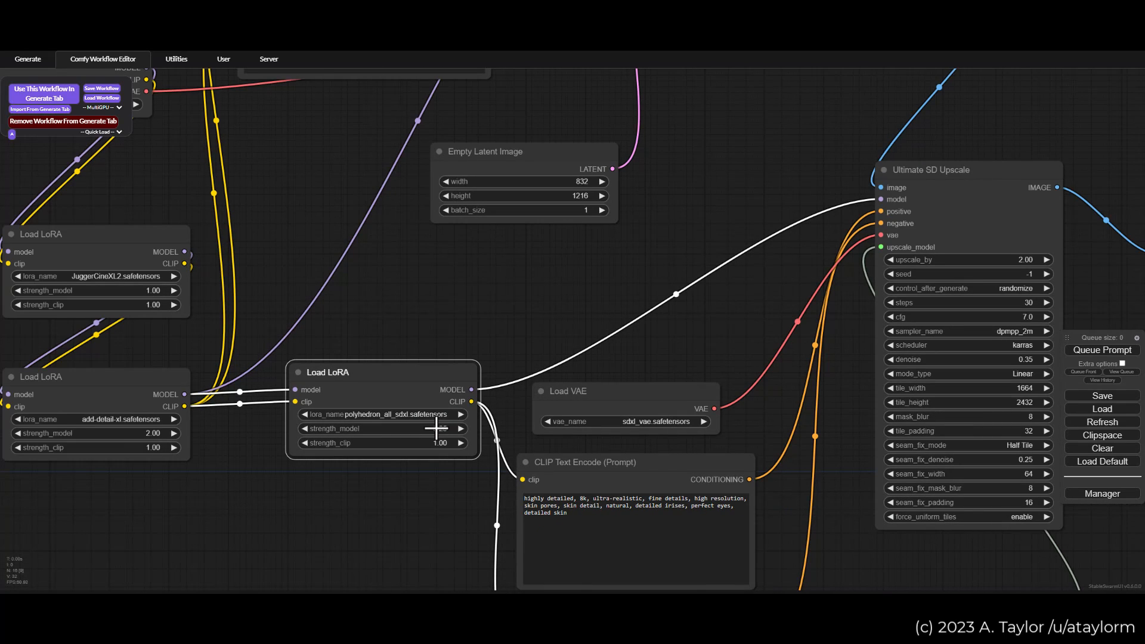
pyautogui.scroll(-2, 418, 386)
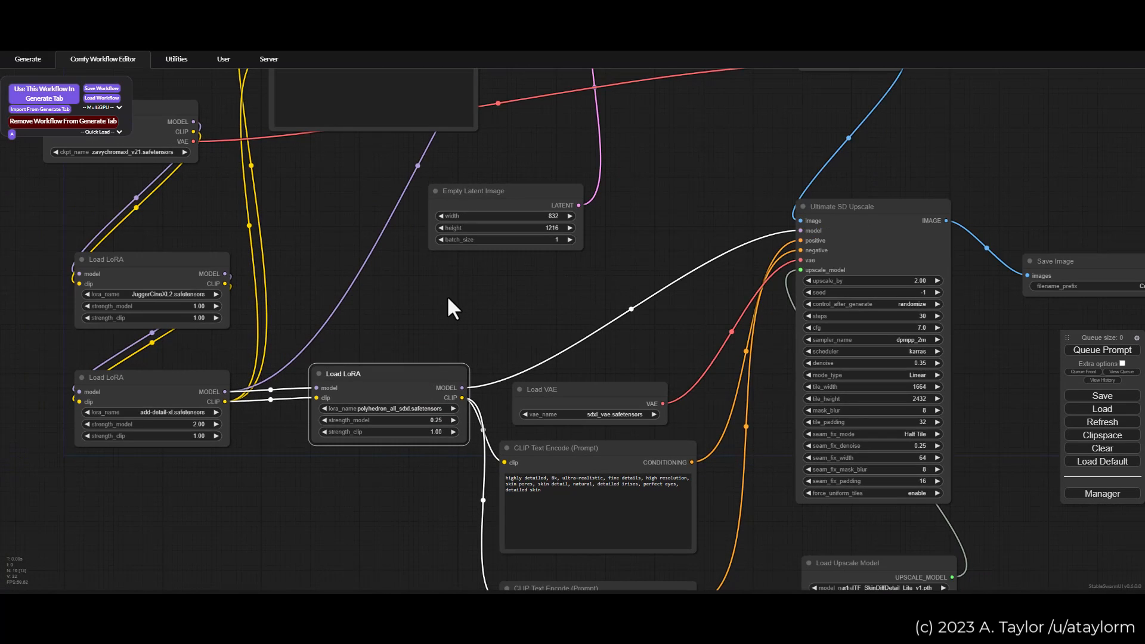
# Step: Follow the workflow from the KSampler inputs through VAE Decode to Ultimate SD Upscale and both Save Image nodes
pyautogui.moveTo(454, 303); pyautogui.dragTo(439, 415)
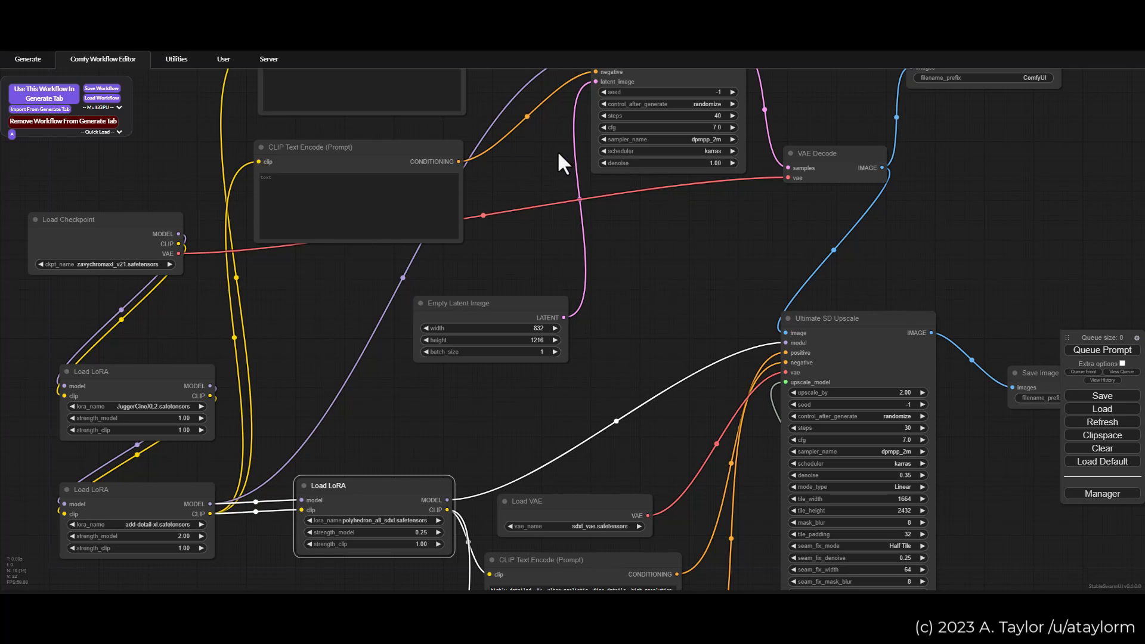
pyautogui.moveTo(559, 154); pyautogui.dragTo(518, 236)
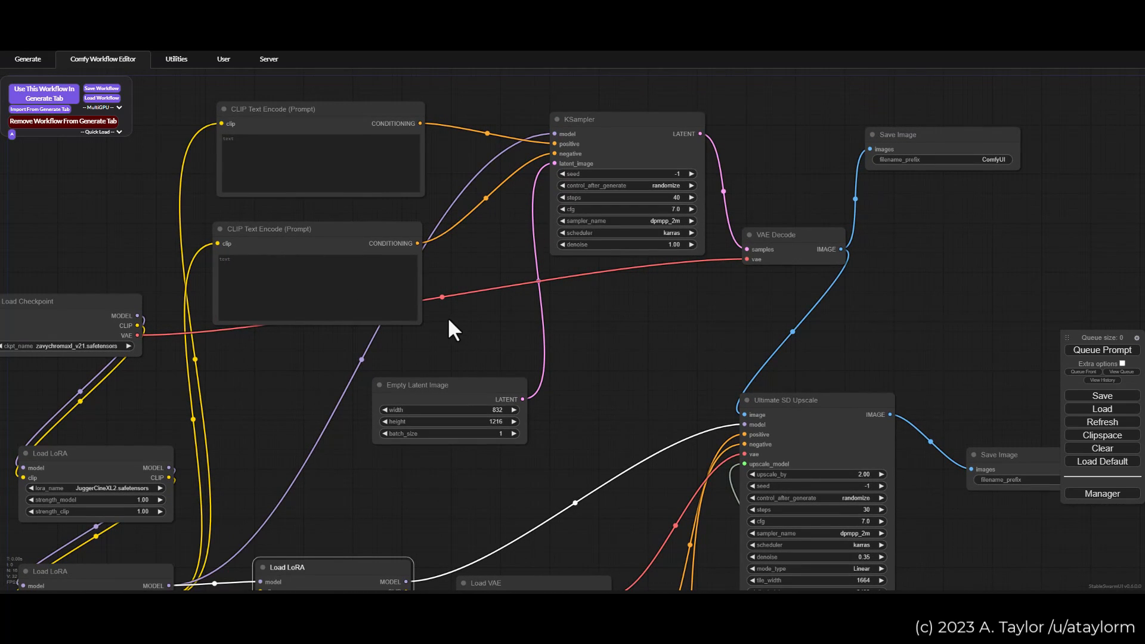
pyautogui.moveTo(484, 311); pyautogui.dragTo(492, 274)
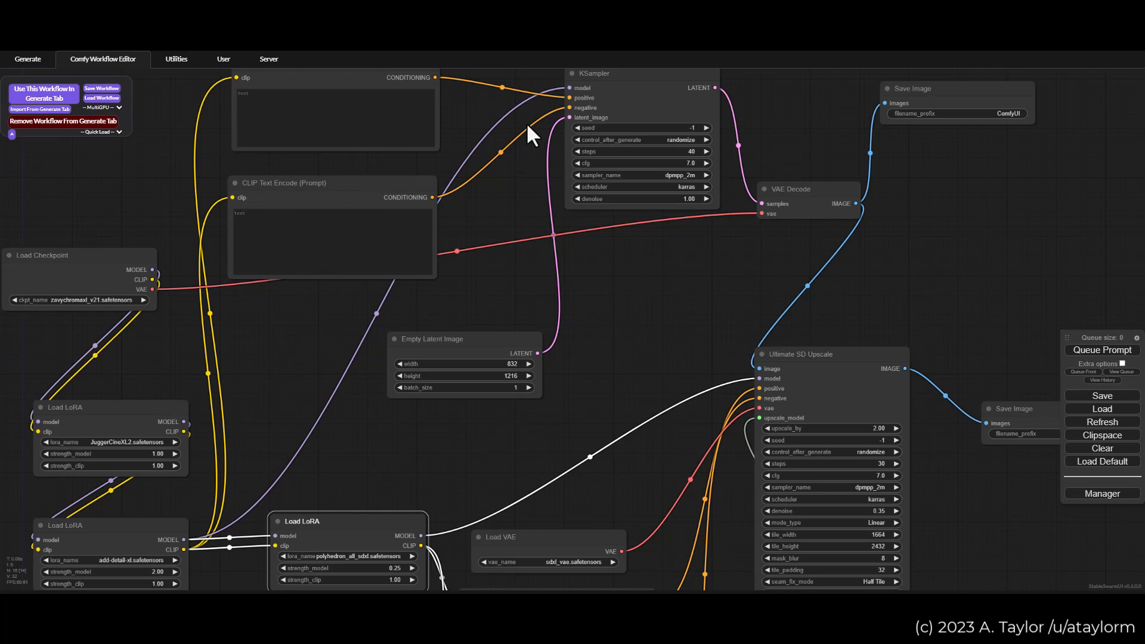
pyautogui.moveTo(682, 288); pyautogui.dragTo(382, 344)
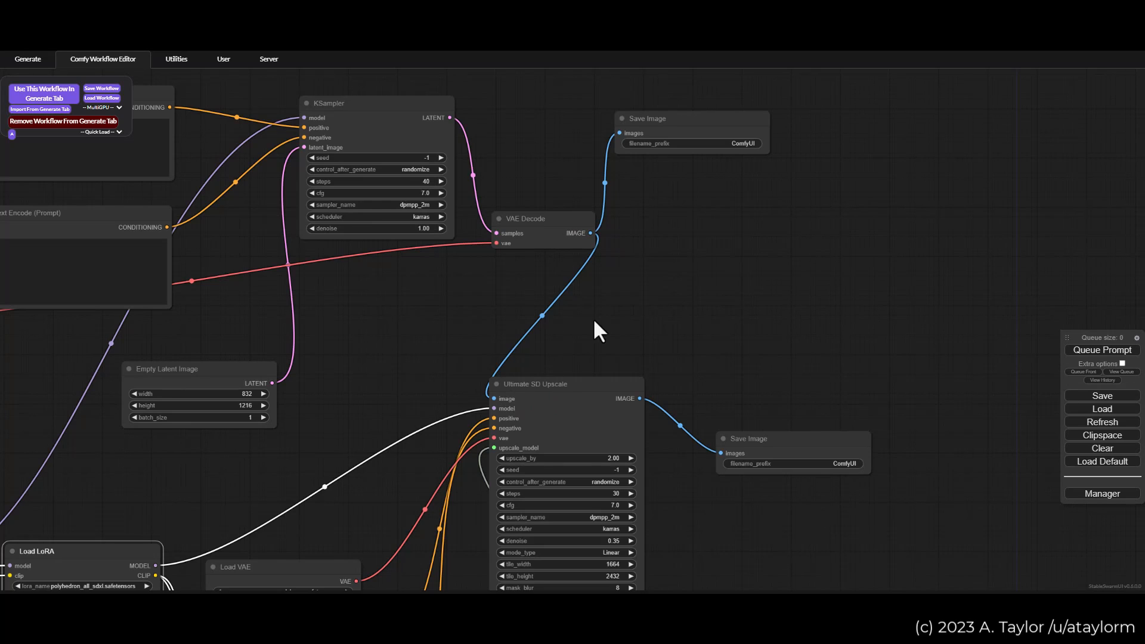
# Step: Trace the polyhedron_all_sdxl Load LoRA's model and clip links to Ultimate SD Upscale and its two CLIP Text Encode nodes
pyautogui.moveTo(587, 330); pyautogui.dragTo(525, 156)
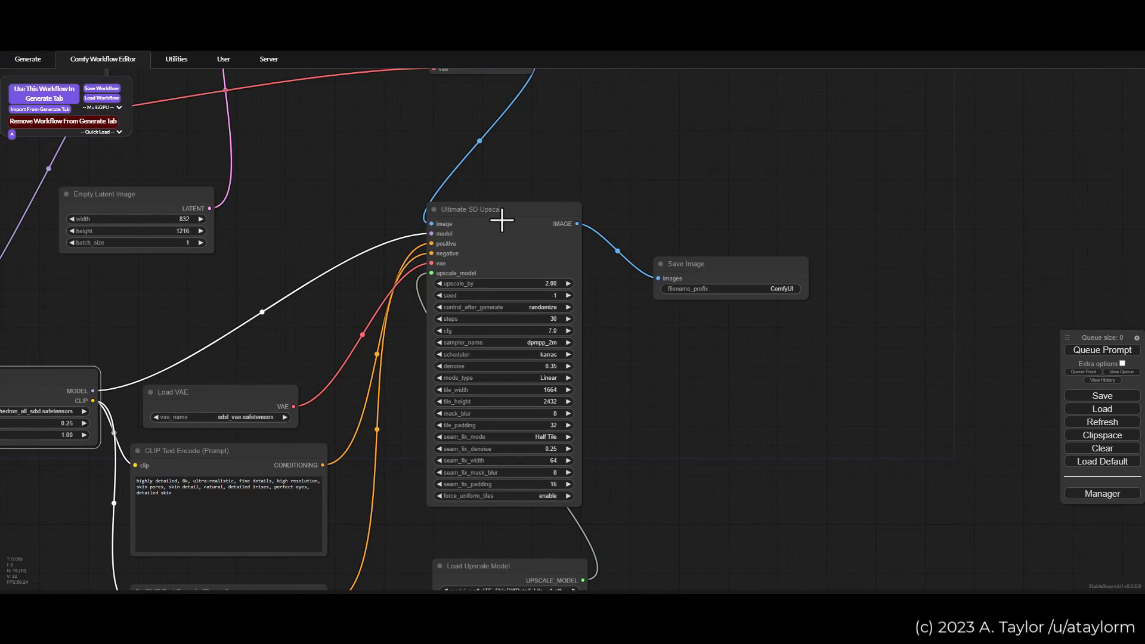
pyautogui.moveTo(261, 277); pyautogui.dragTo(466, 216)
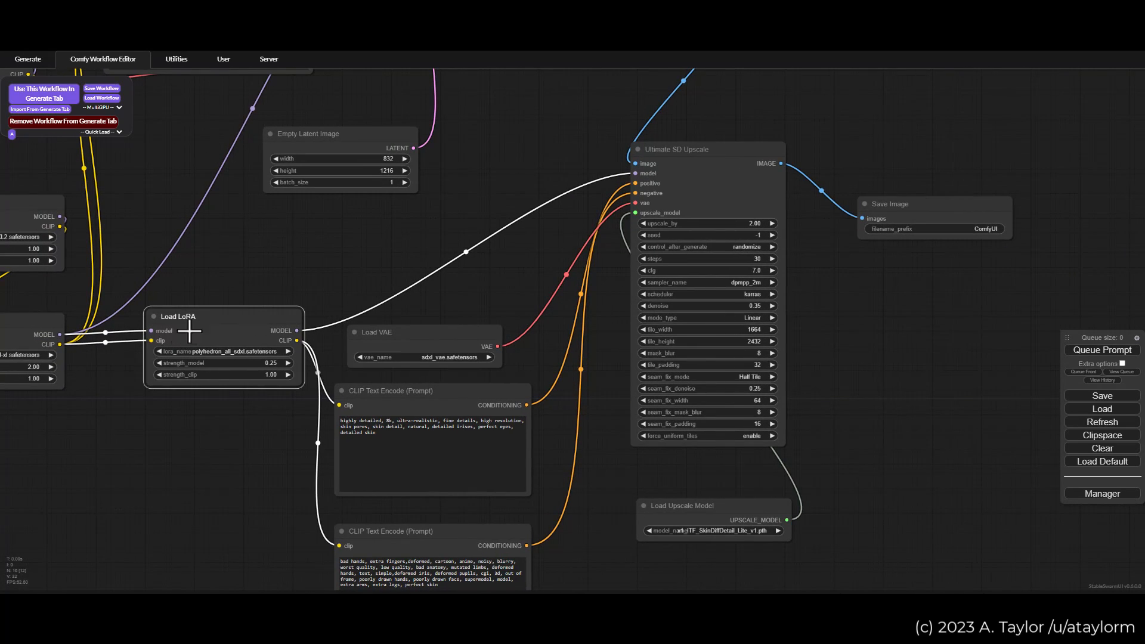
pyautogui.moveTo(501, 317); pyautogui.dragTo(450, 233)
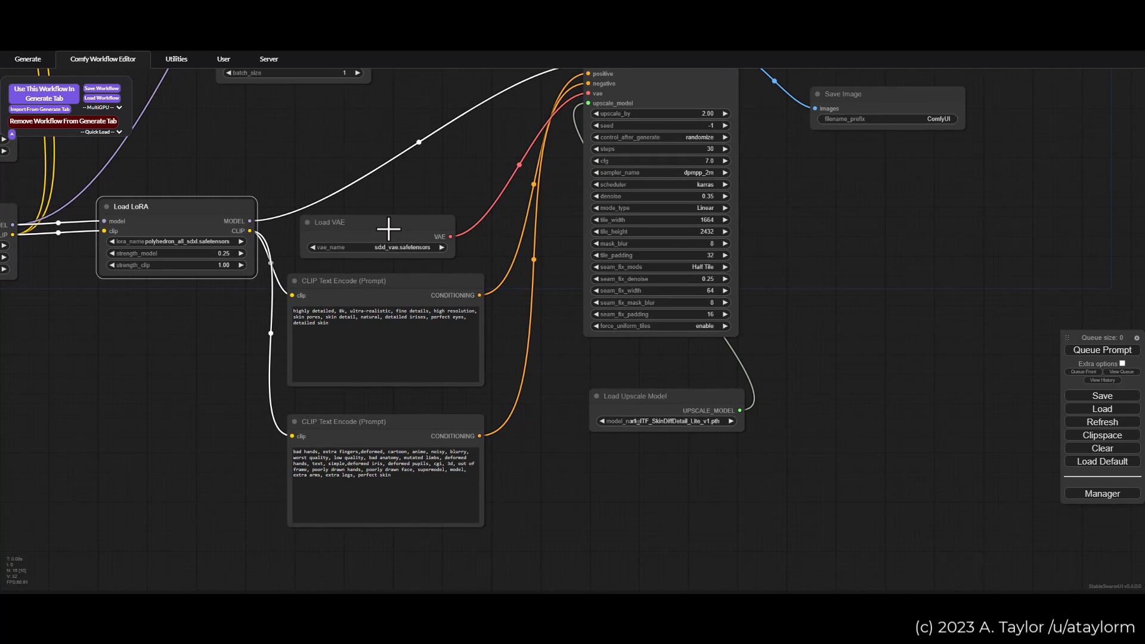
pyautogui.scroll(1, 395, 362)
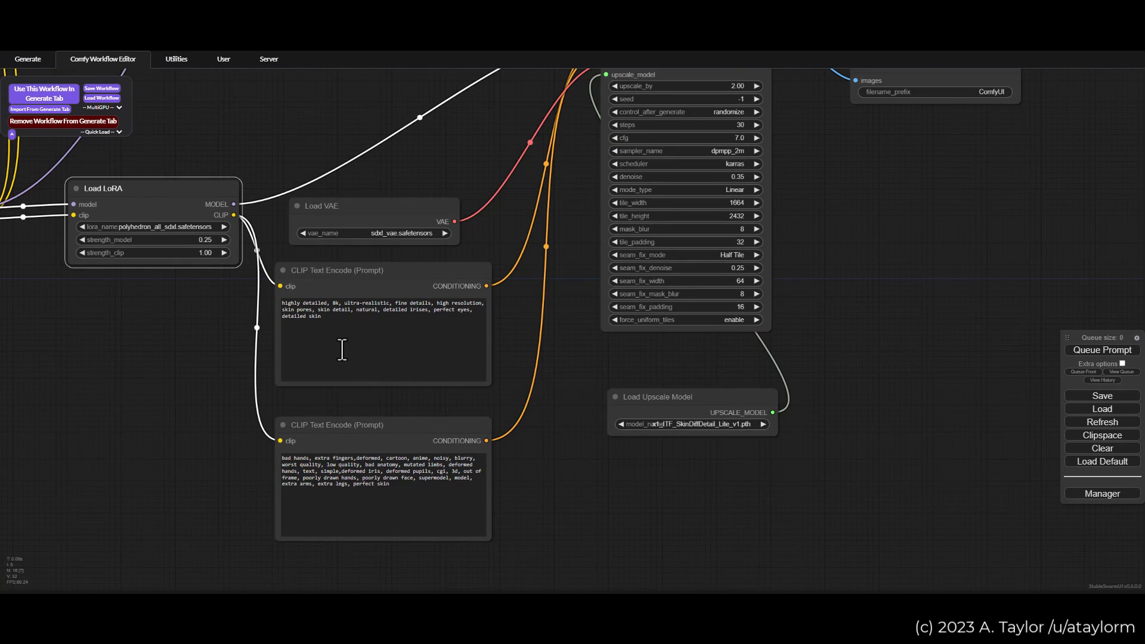
pyautogui.moveTo(159, 371); pyautogui.dragTo(320, 464)
pyautogui.scroll(-3, 313, 454)
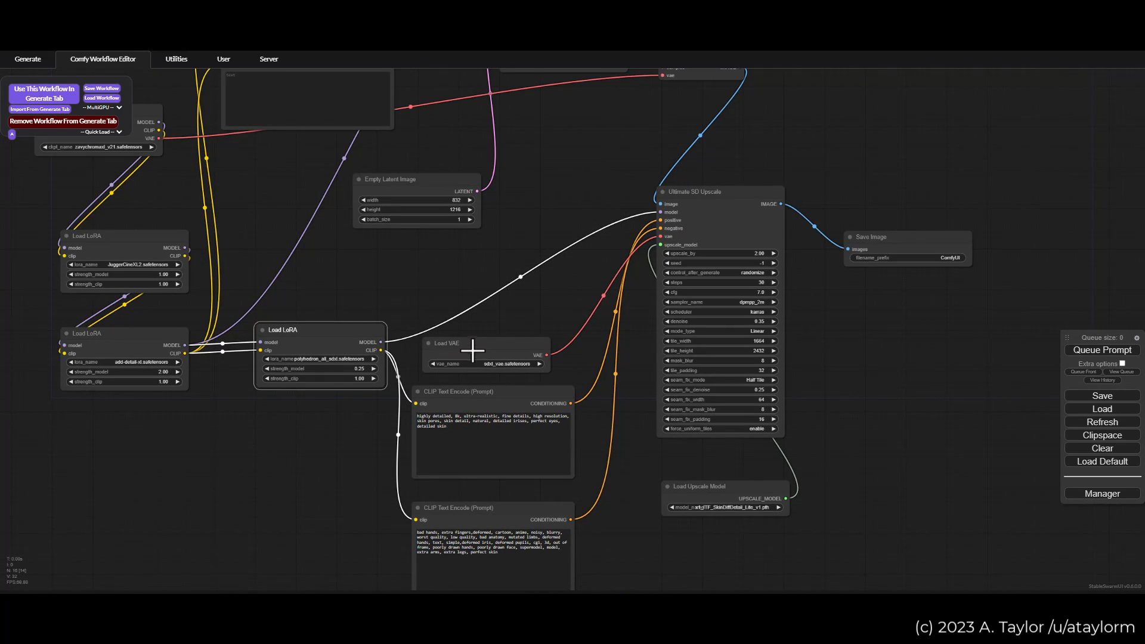
# Step: Examine the Ultimate SD Upscale node's inputs and follow its links to VAE Decode, Load VAE, the prompts and Load Upscale Model
pyautogui.moveTo(442, 266); pyautogui.dragTo(514, 326)
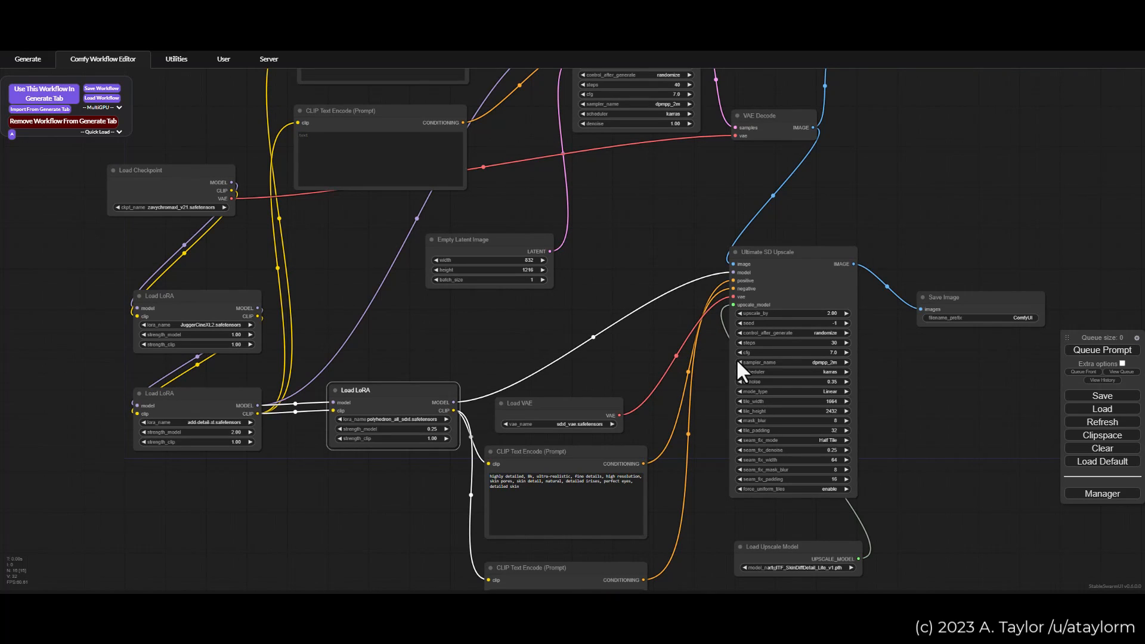
pyautogui.moveTo(595, 312); pyautogui.dragTo(485, 300)
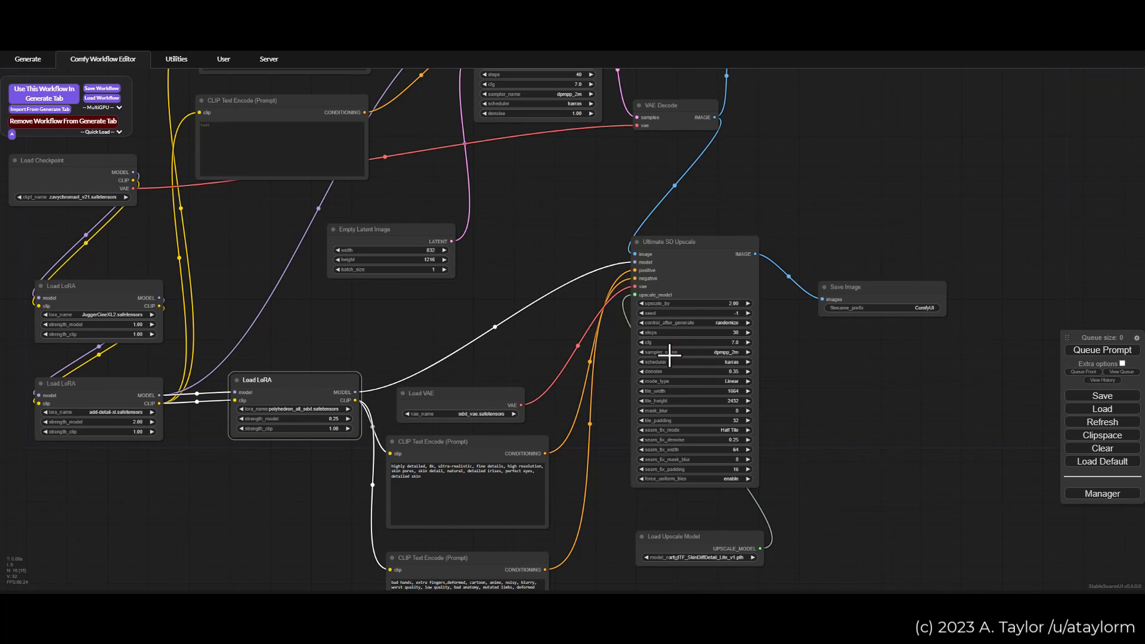
pyautogui.moveTo(542, 338); pyautogui.dragTo(499, 300)
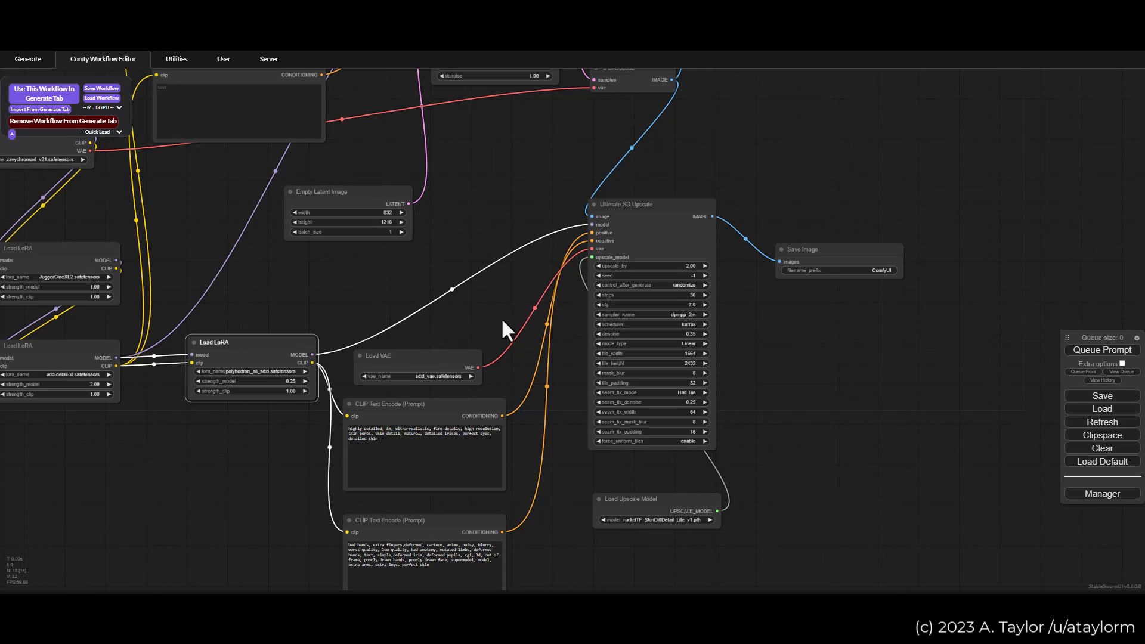
pyautogui.moveTo(214, 215); pyautogui.dragTo(260, 243)
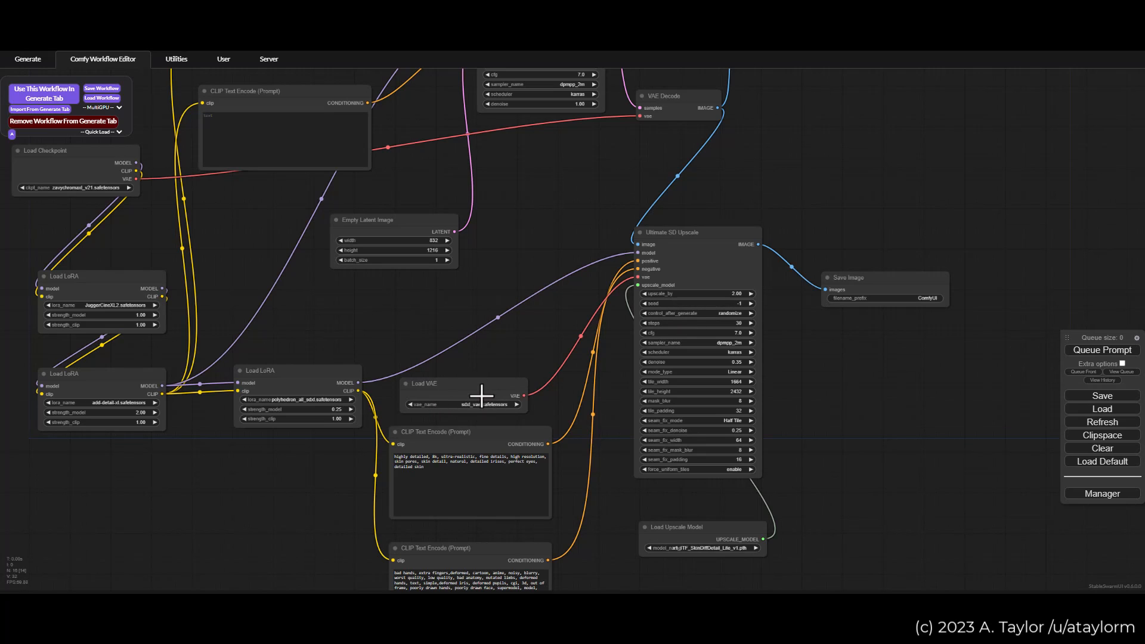
pyautogui.moveTo(499, 341); pyautogui.dragTo(488, 303)
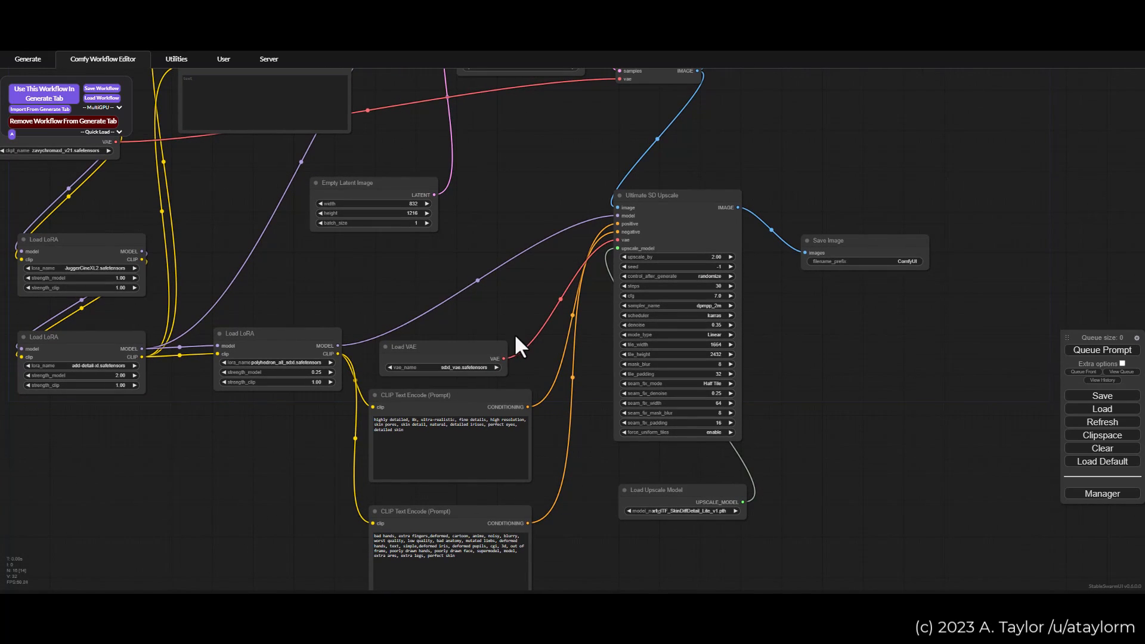
pyautogui.moveTo(374, 281); pyautogui.dragTo(356, 252)
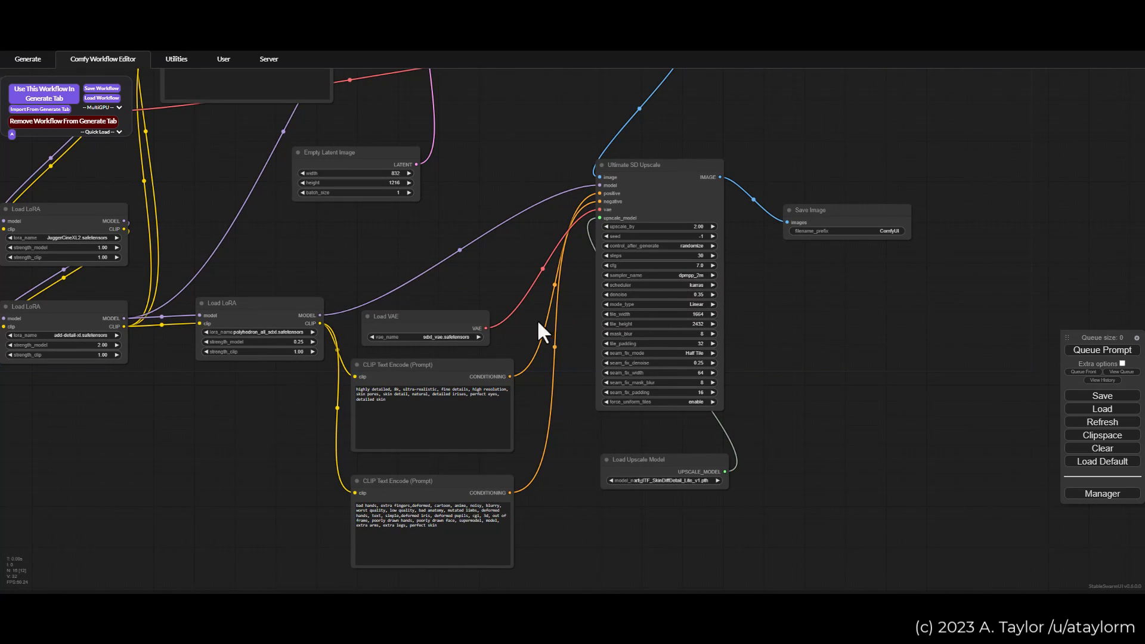
pyautogui.moveTo(272, 241); pyautogui.dragTo(332, 312)
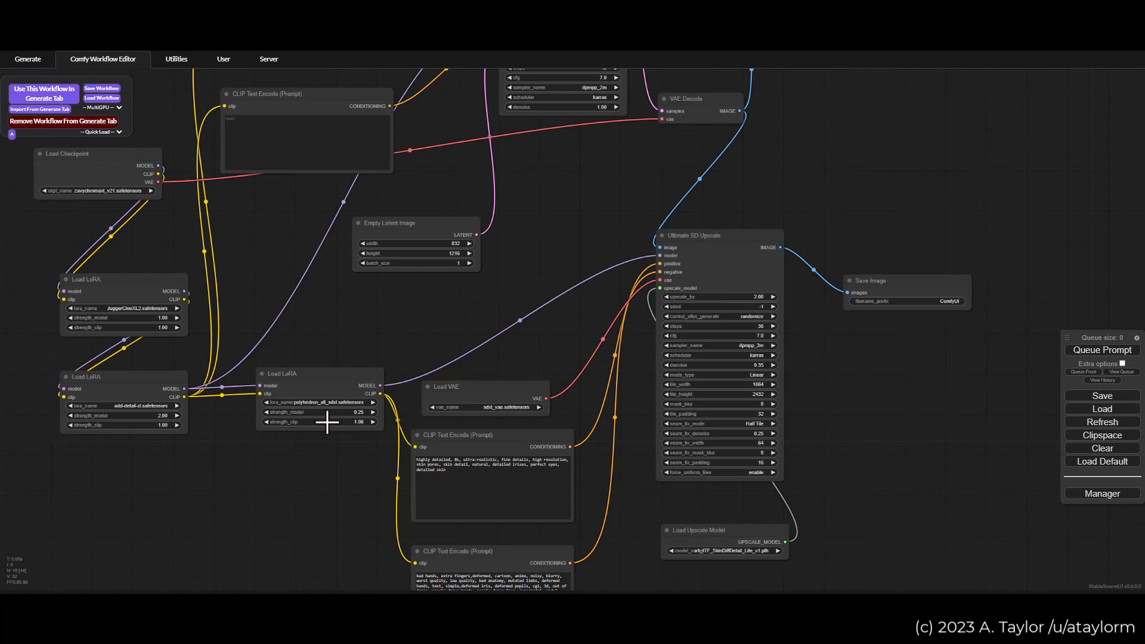
# Step: Inspect the polyhedron_all_sdxl Load LoRA node's name and strength settings up close beside the Load VAE node
pyautogui.scroll(8, 322, 425)
pyautogui.scroll(1, 314, 442)
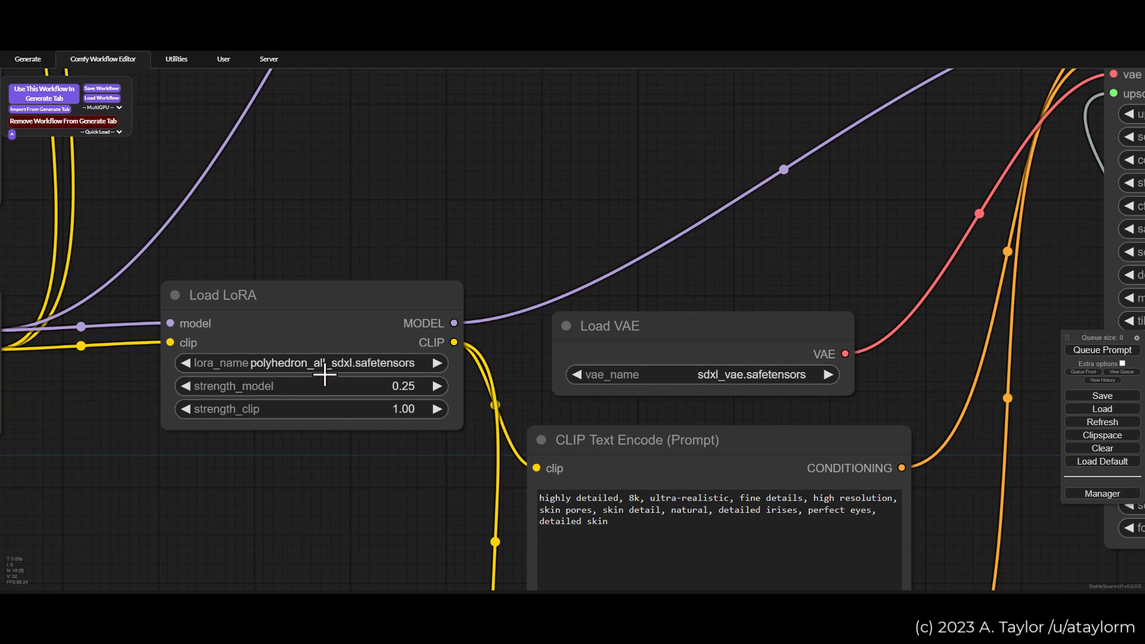
pyautogui.scroll(-1, 356, 392)
pyautogui.scroll(-3, 356, 393)
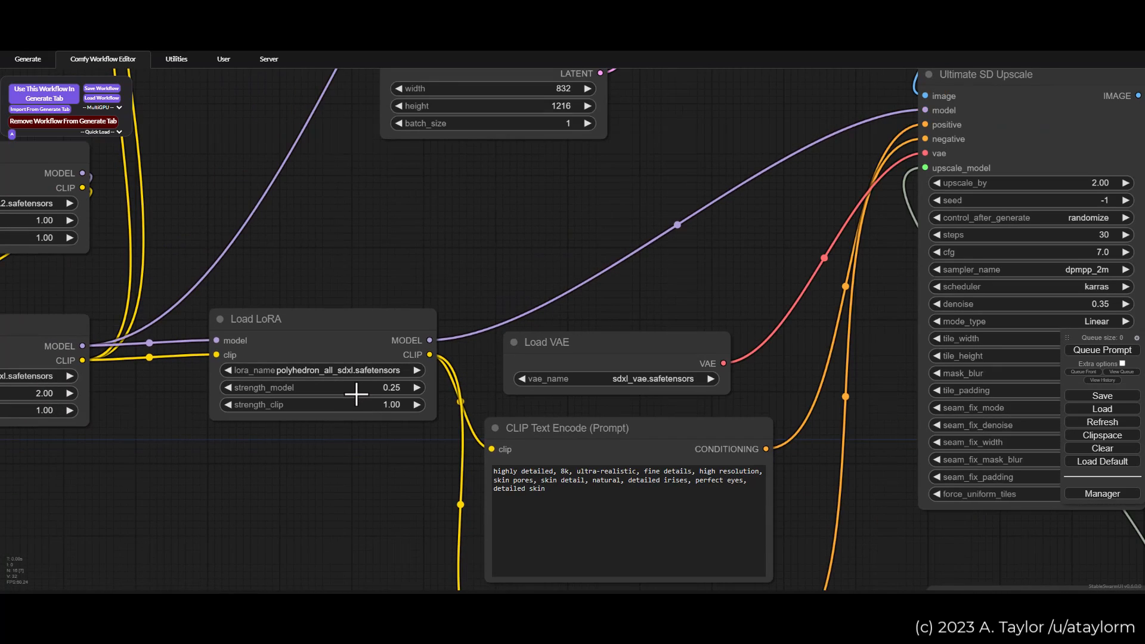
pyautogui.scroll(-2, 366, 402)
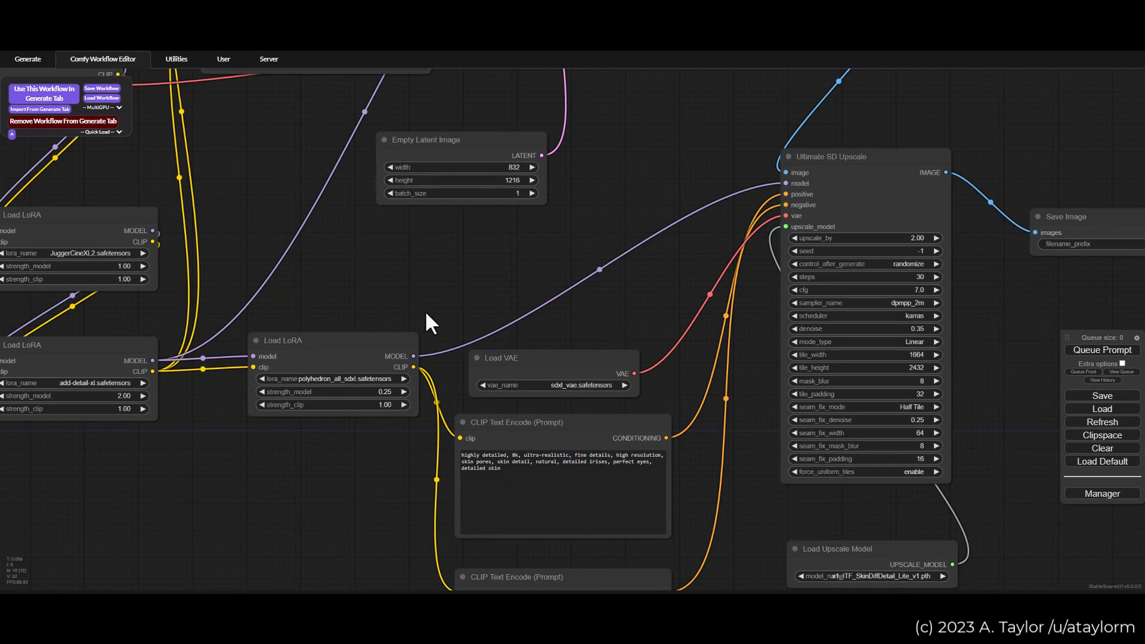
# Step: Read the positive and negative prompt texts in the two CLIP Text Encode nodes that feed Ultimate SD Upscale
pyautogui.moveTo(418, 299); pyautogui.dragTo(343, 285)
pyautogui.scroll(-2, 431, 267)
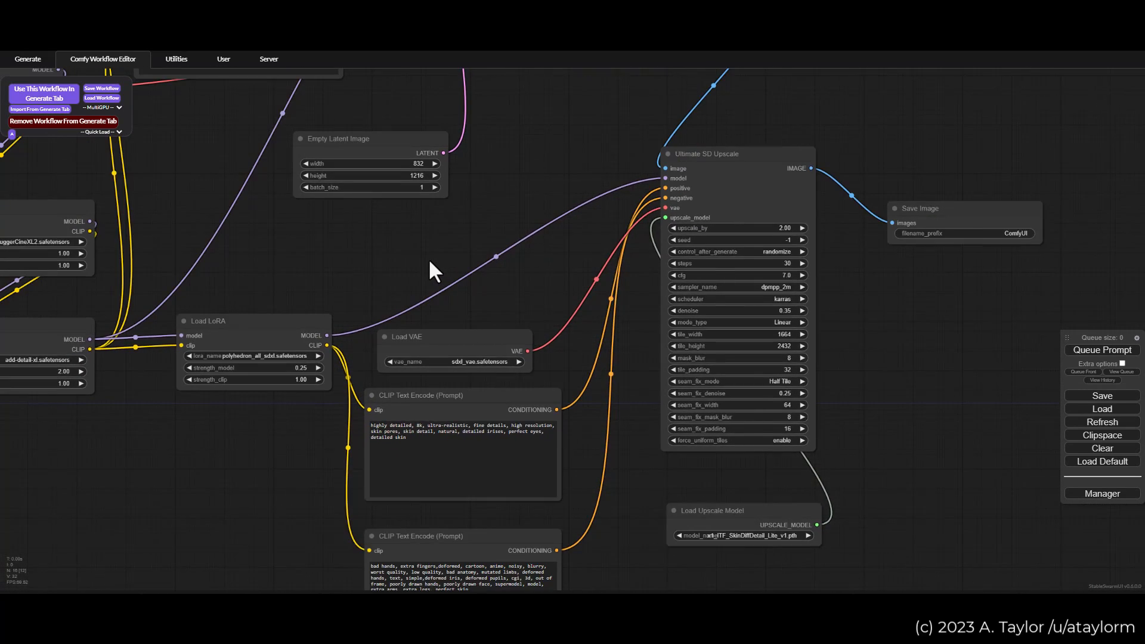
pyautogui.moveTo(422, 263); pyautogui.dragTo(376, 270)
pyautogui.scroll(5, 560, 467)
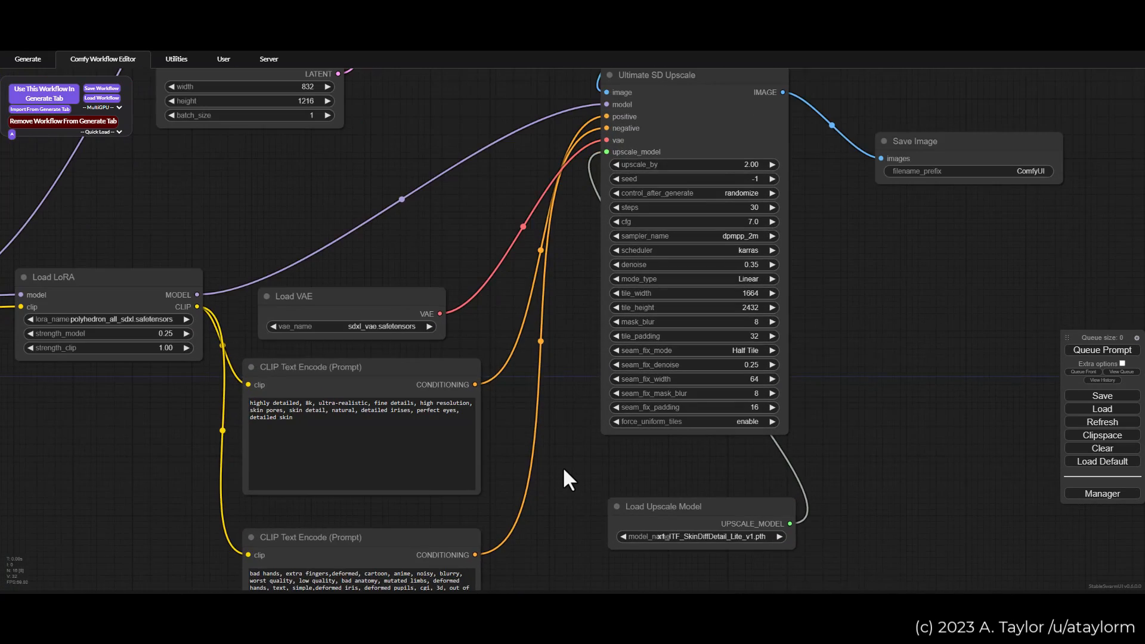
pyautogui.moveTo(574, 466); pyautogui.dragTo(649, 328)
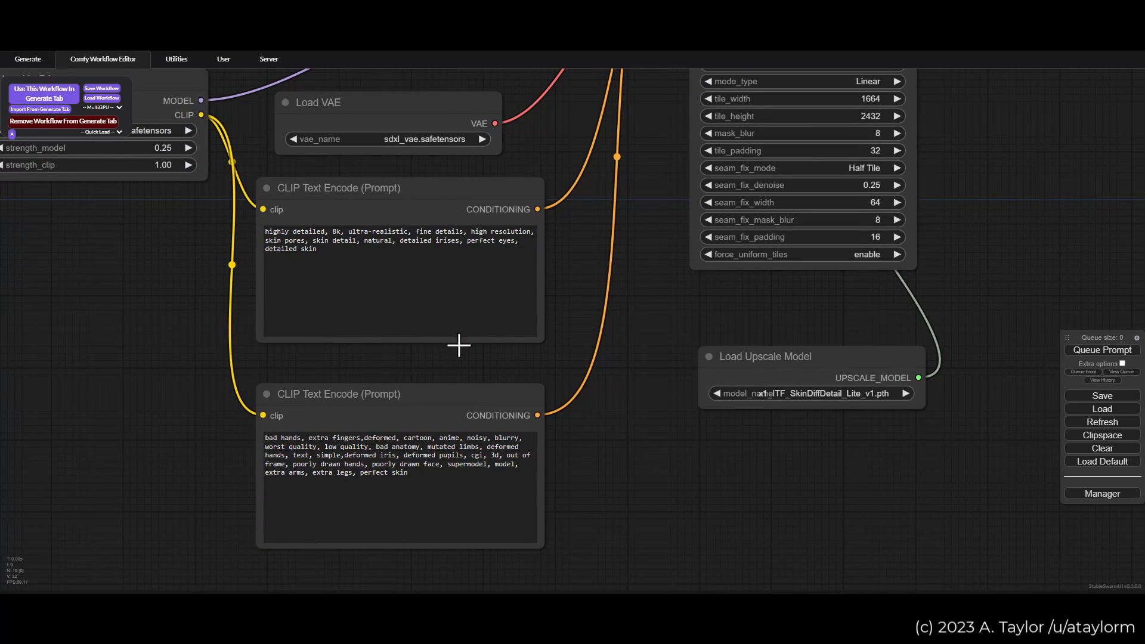
pyautogui.scroll(1, 528, 351)
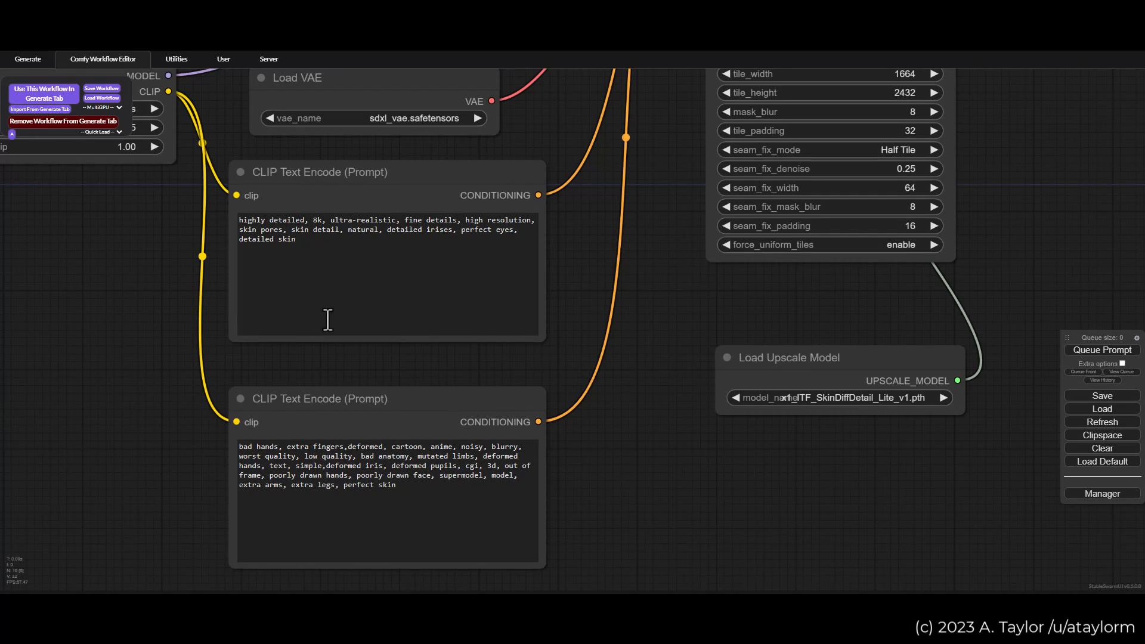
pyautogui.scroll(-4, 146, 259)
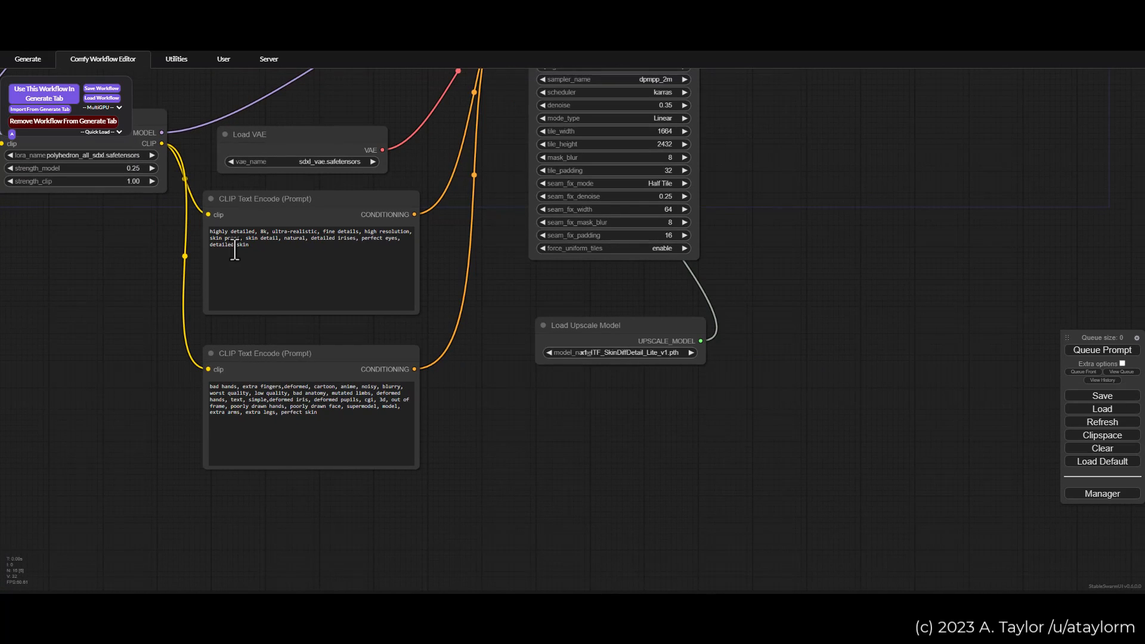
pyautogui.scroll(2, 447, 284)
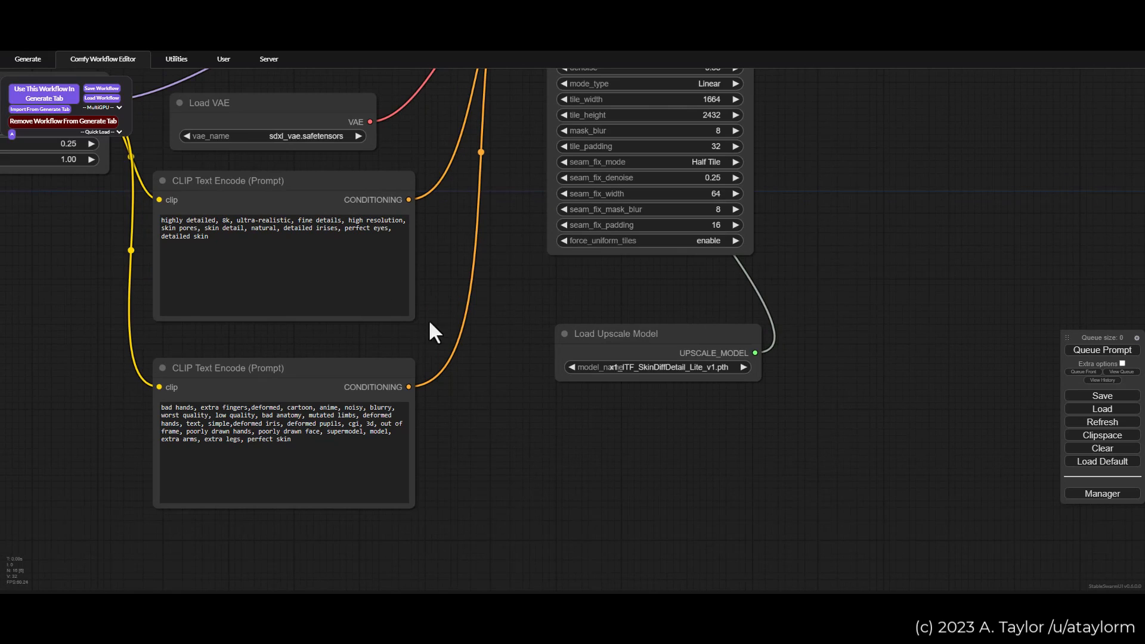
pyautogui.moveTo(441, 312); pyautogui.dragTo(495, 301)
pyautogui.scroll(2, 390, 363)
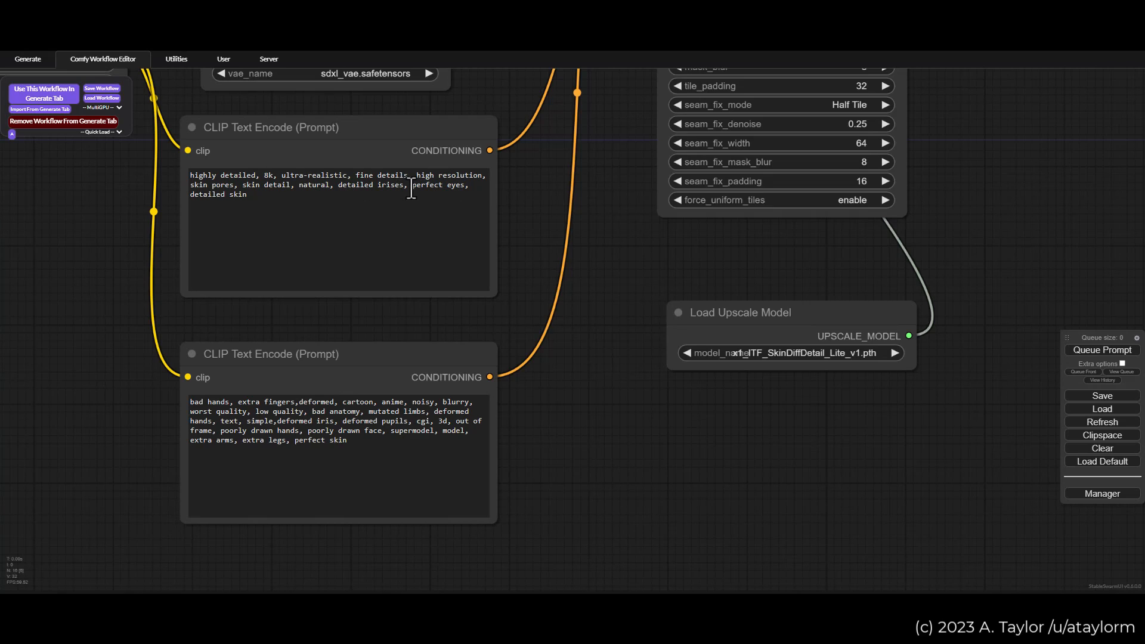
# Step: Select the upscaler's positive CLIP Text Encode node and trace its clip link back through the polyhedron_all_sdxl and add-detail-xl LoRAs
pyautogui.moveTo(412, 186); pyautogui.dragTo(315, 213)
pyautogui.moveTo(21, 205); pyautogui.dragTo(173, 339)
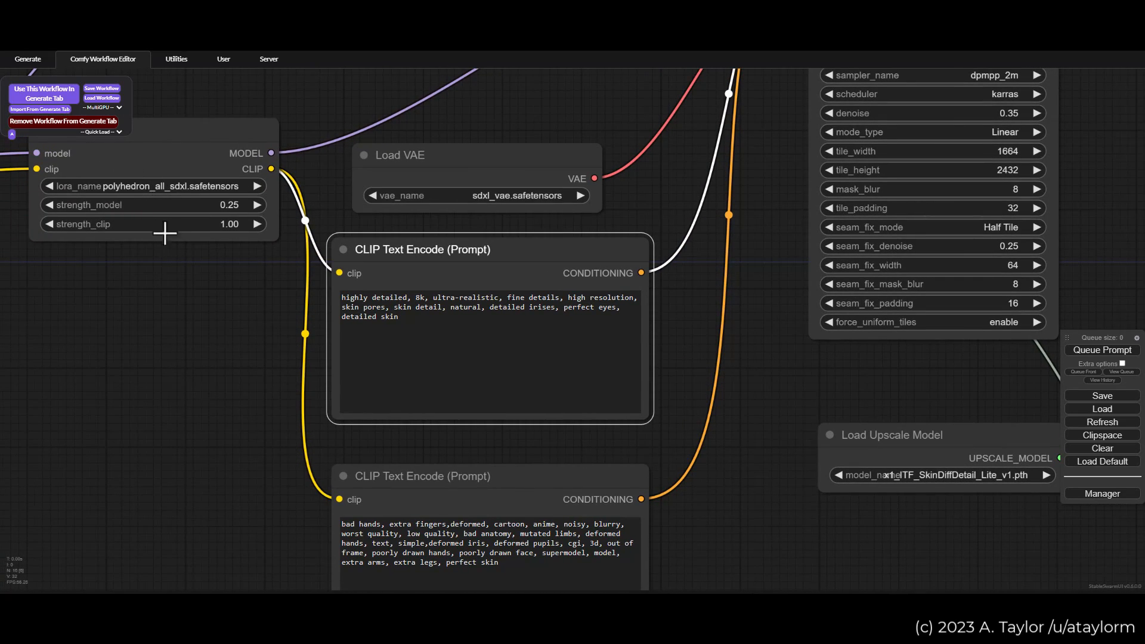
pyautogui.moveTo(399, 317); pyautogui.dragTo(564, 307)
pyautogui.moveTo(190, 336); pyautogui.dragTo(513, 452)
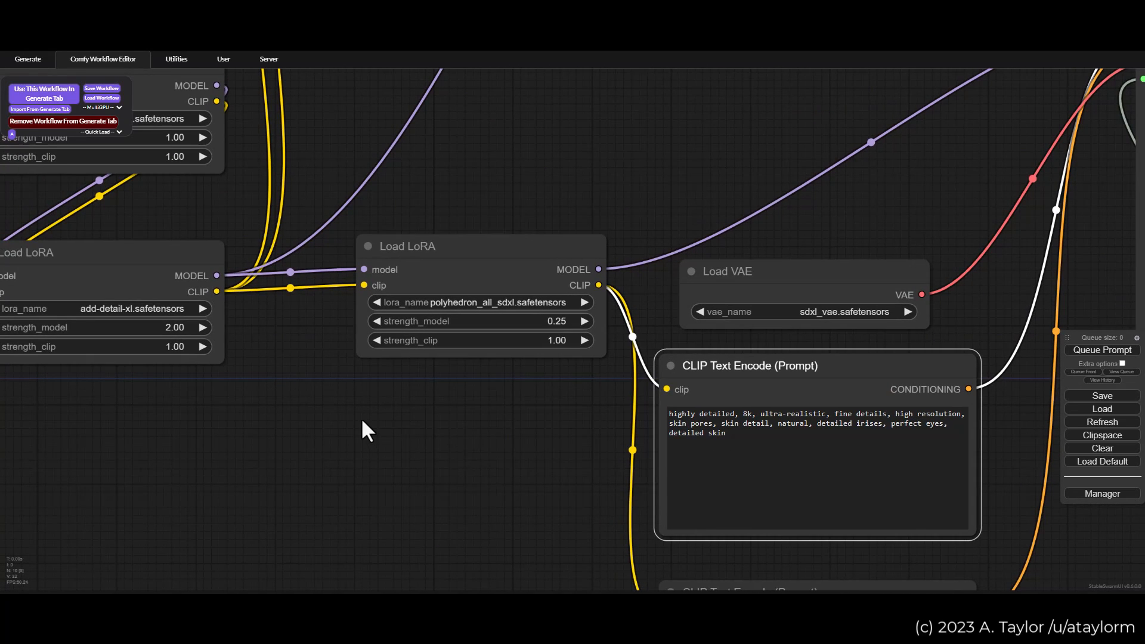
pyautogui.scroll(-2, 369, 420)
pyautogui.moveTo(409, 435); pyautogui.dragTo(567, 465)
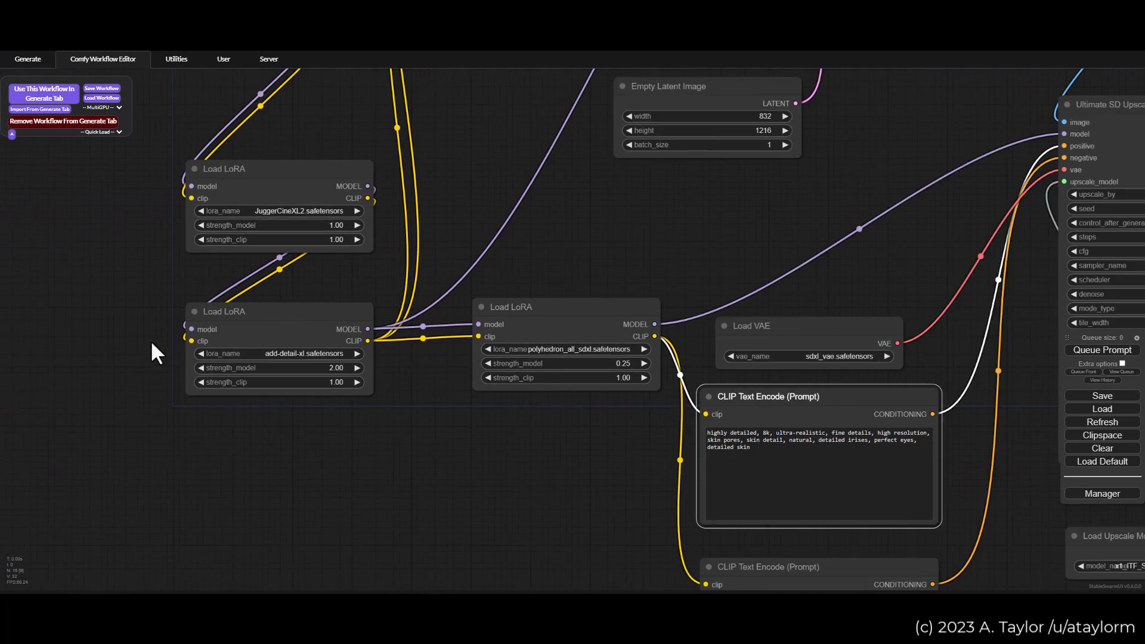
# Step: Follow the chain from Load Checkpoint through the JuggerCineXL2 and add-detail-xl LoRAs to the upscaler's positive prompt
pyautogui.scroll(-3, 156, 323)
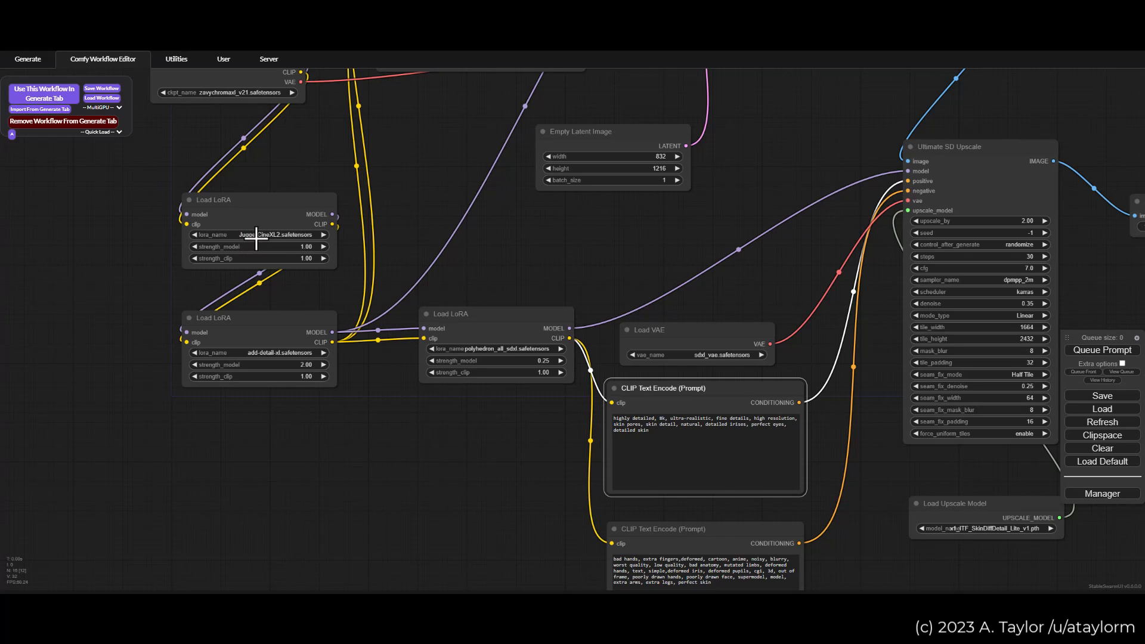
pyautogui.scroll(1, 372, 248)
pyautogui.moveTo(433, 123); pyautogui.dragTo(414, 263)
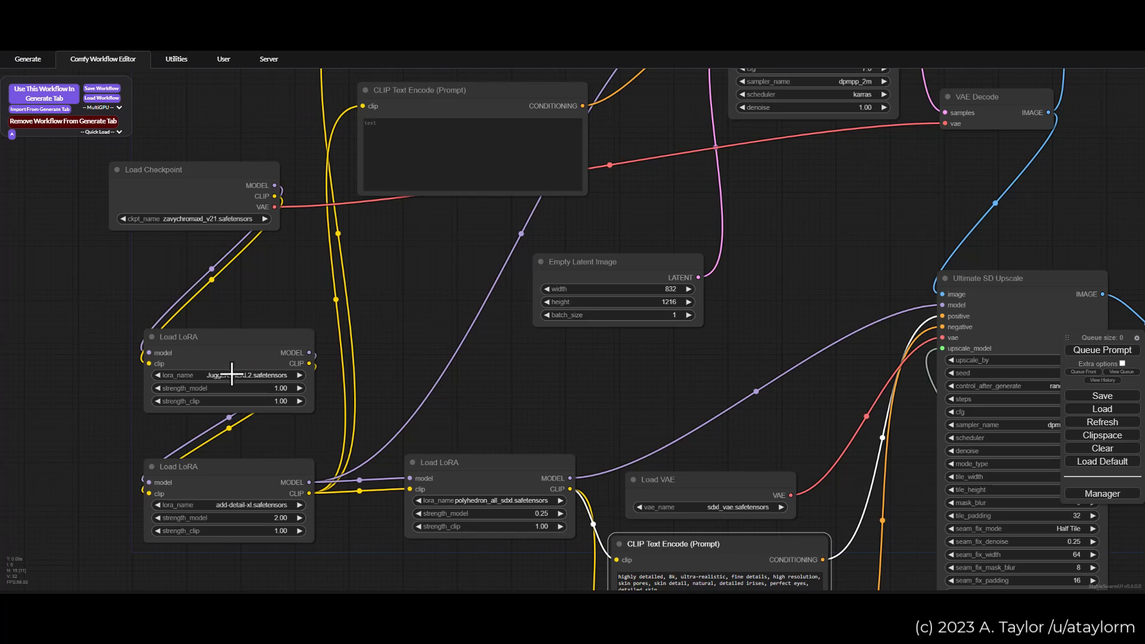
pyautogui.moveTo(470, 300); pyautogui.dragTo(266, 116)
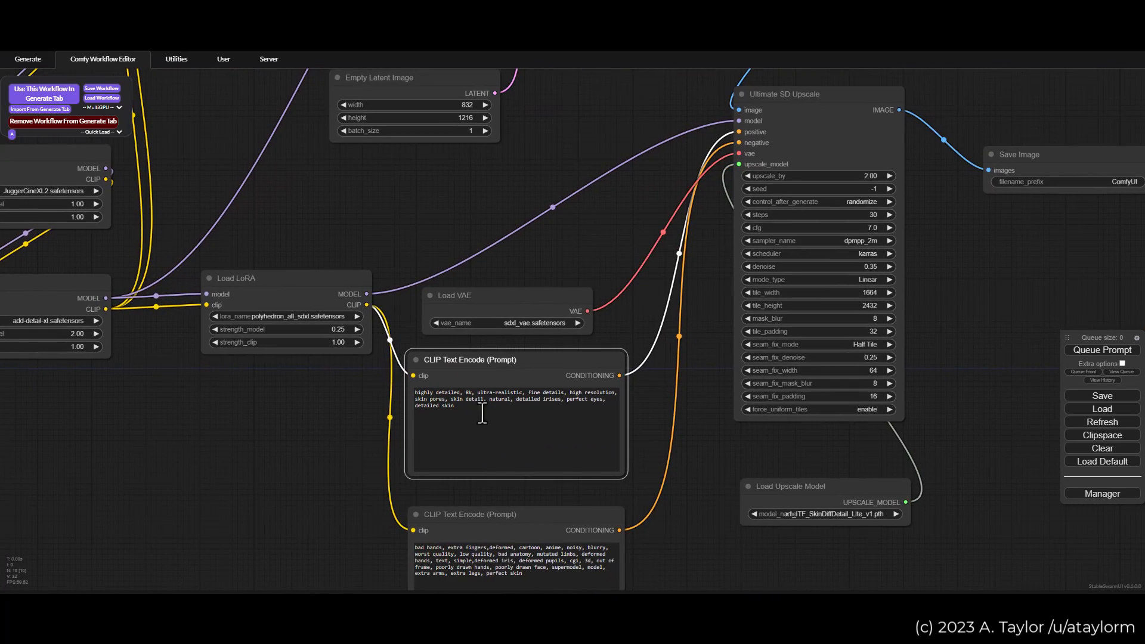
# Step: Review both upscaler prompt nodes and focus the positive prompt text
pyautogui.moveTo(586, 253); pyautogui.dragTo(561, 150)
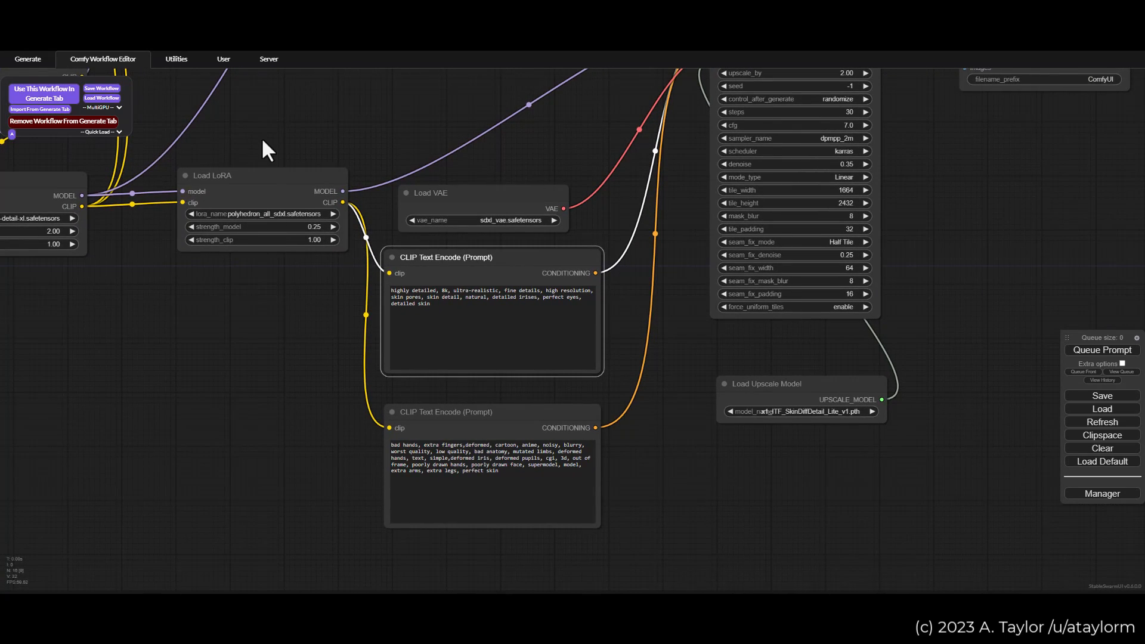
pyautogui.moveTo(266, 151); pyautogui.dragTo(378, 384)
pyautogui.moveTo(599, 391); pyautogui.dragTo(502, 306)
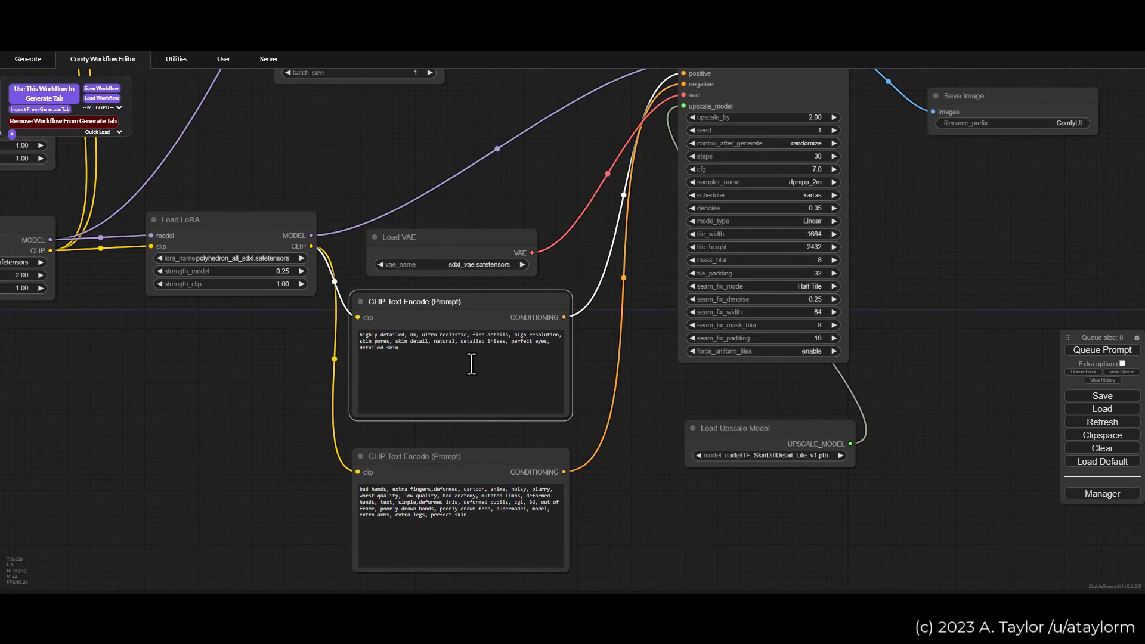
pyautogui.click(413, 358)
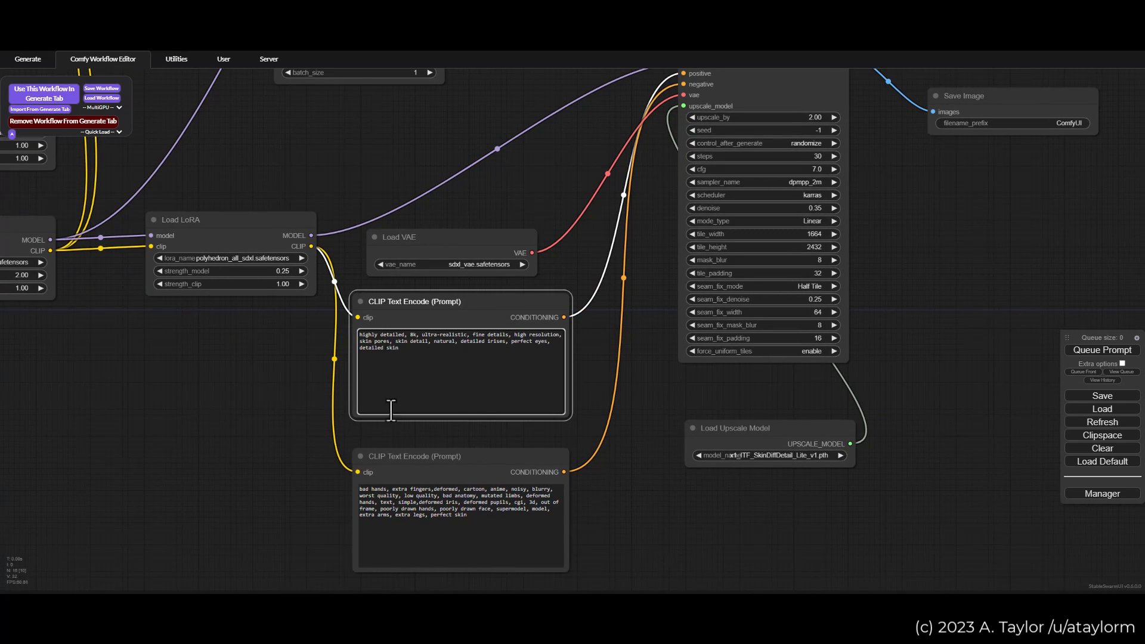
# Step: Retrace the LoRA chain back to Load Checkpoint and forward through polyhedron_all_sdxl to Ultimate SD Upscale
pyautogui.moveTo(216, 351); pyautogui.dragTo(350, 385)
pyautogui.moveTo(225, 398); pyautogui.dragTo(334, 470)
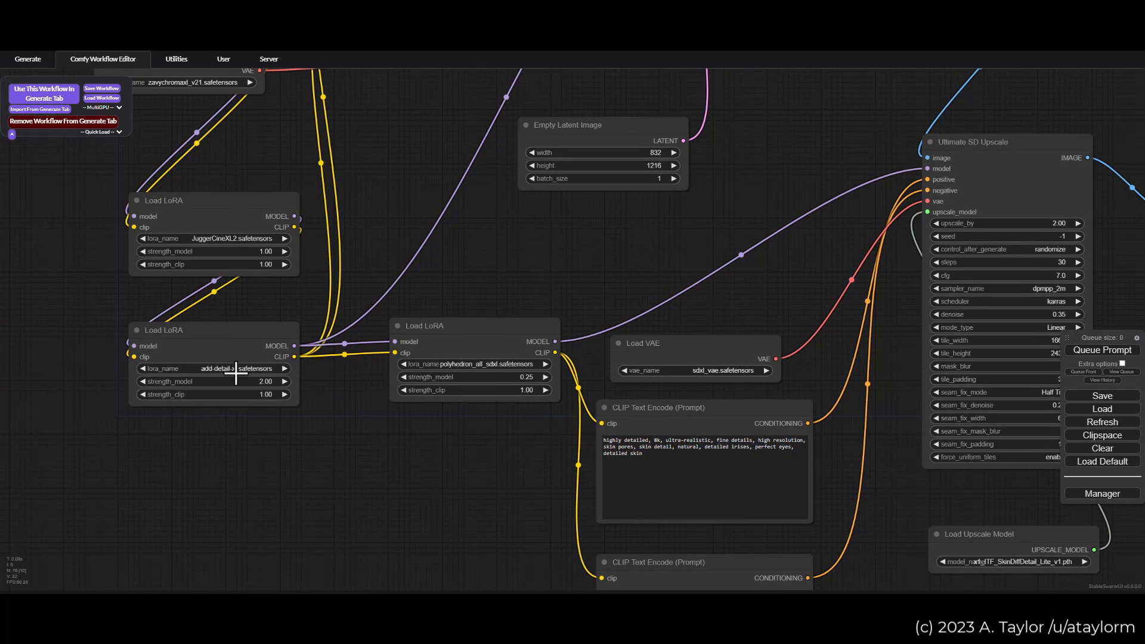
pyautogui.moveTo(414, 187); pyautogui.dragTo(392, 306)
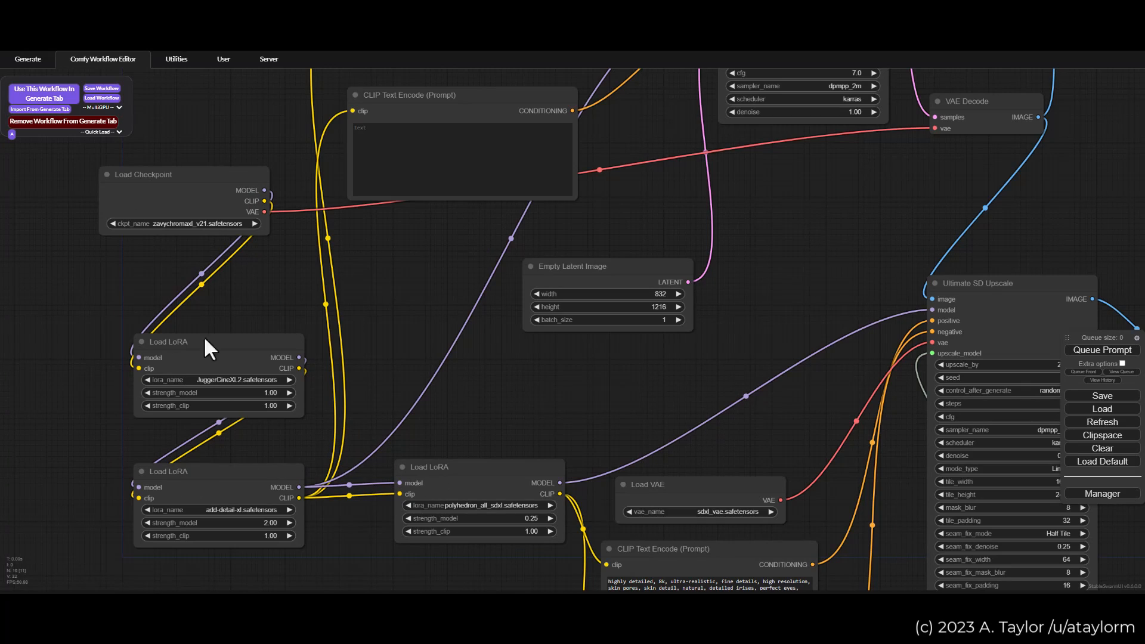
pyautogui.moveTo(416, 280); pyautogui.dragTo(263, 115)
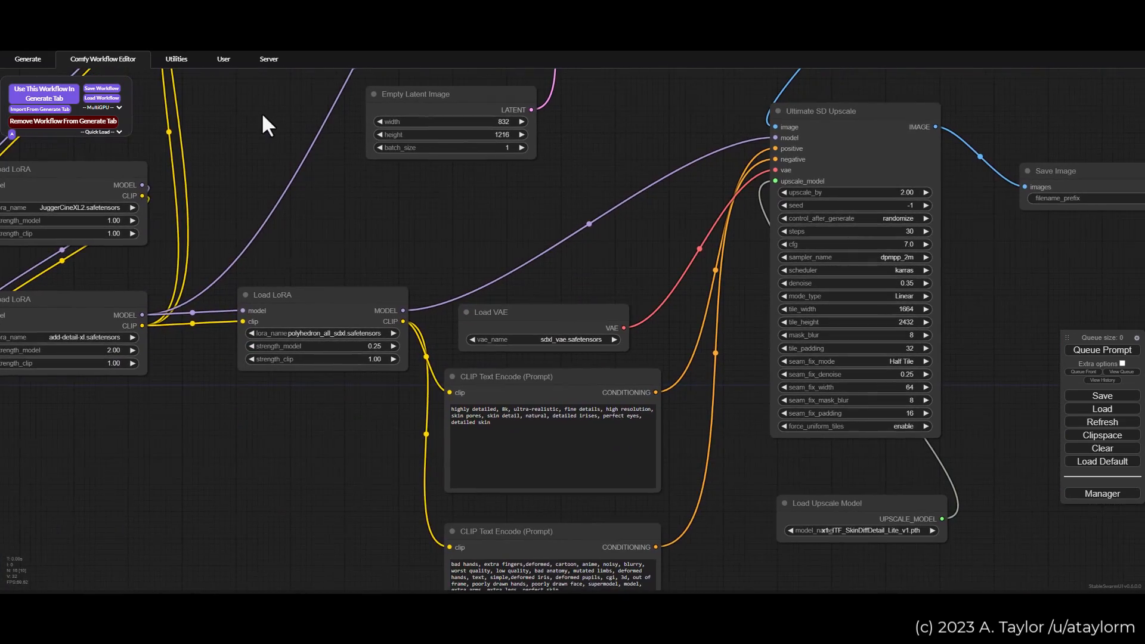
pyautogui.moveTo(654, 228); pyautogui.dragTo(542, 210)
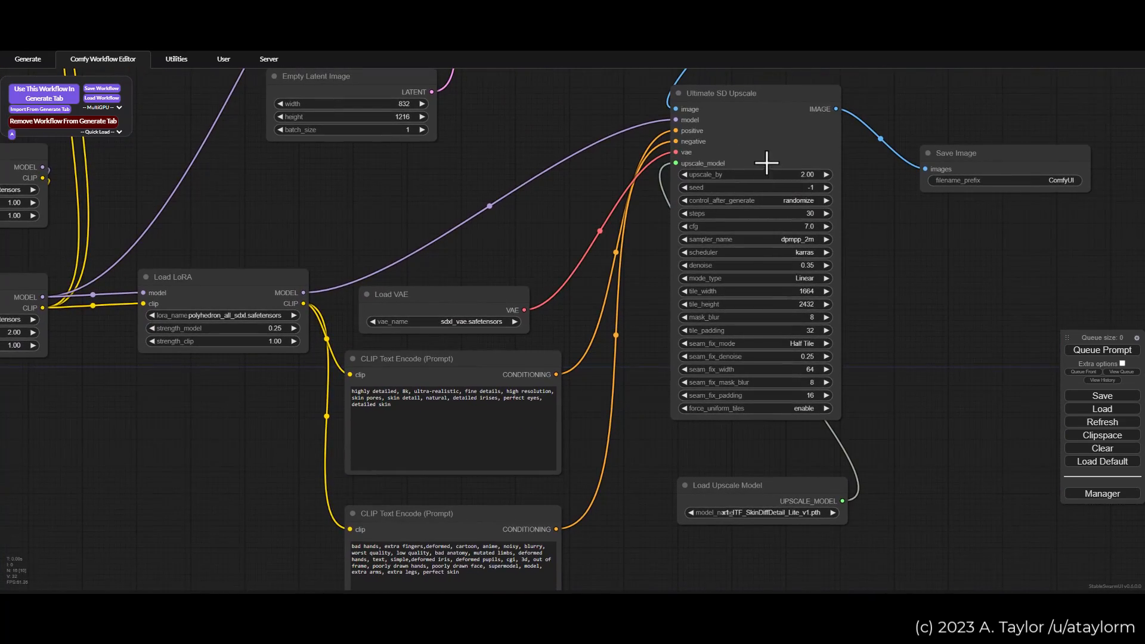
# Step: Examine the positive and negative prompt texts feeding Ultimate SD Upscale
pyautogui.moveTo(633, 395); pyautogui.dragTo(592, 322)
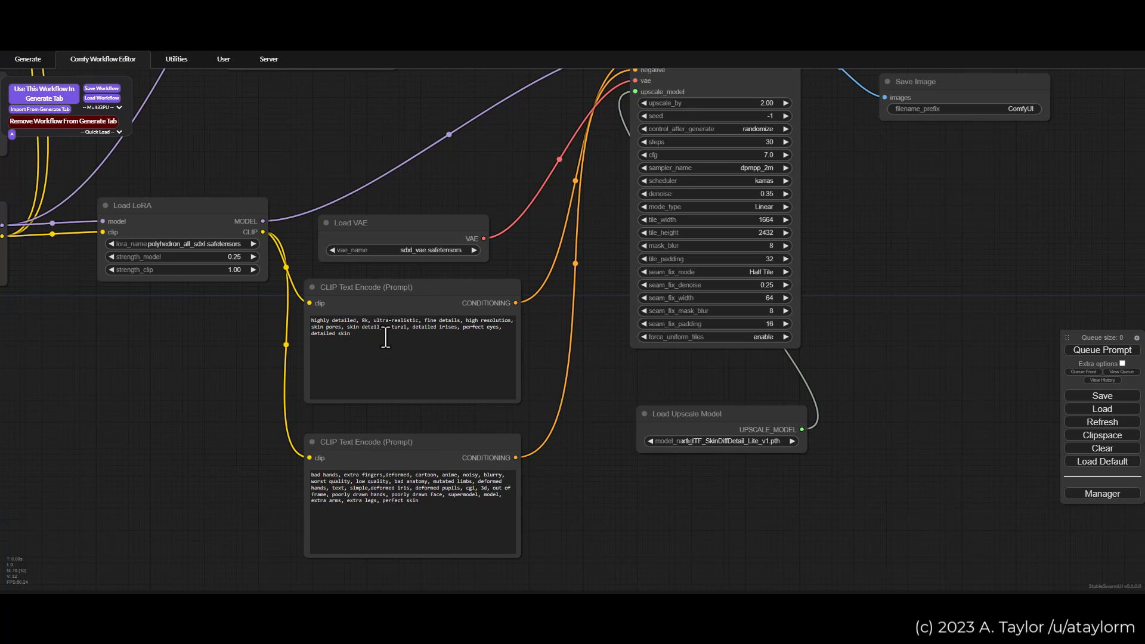
pyautogui.scroll(3, 549, 365)
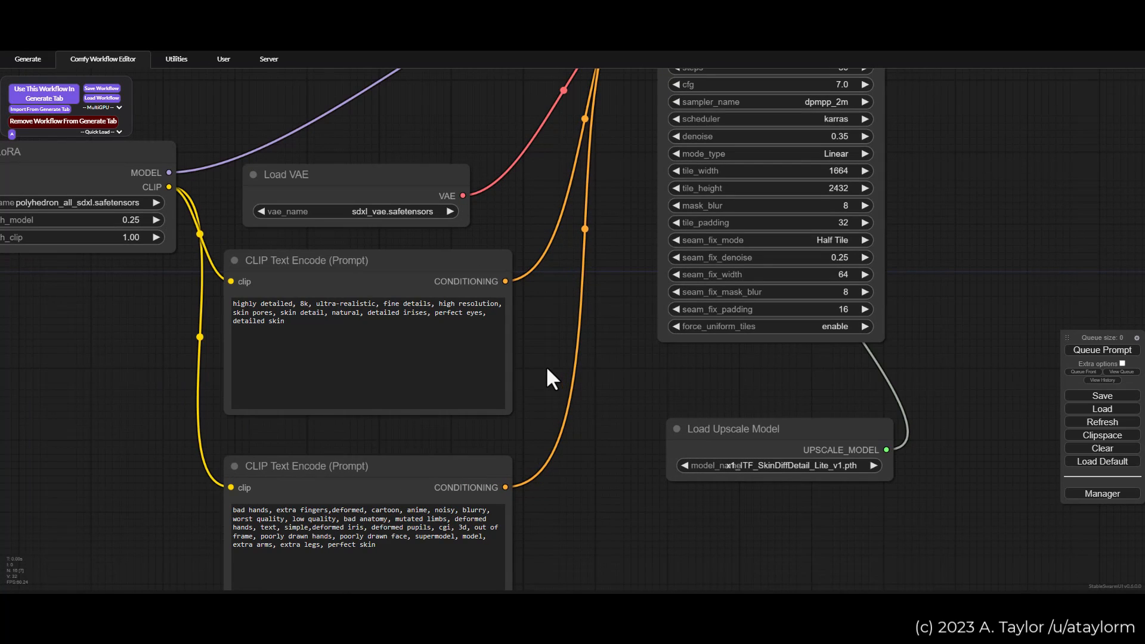
pyautogui.moveTo(551, 379); pyautogui.dragTo(621, 322)
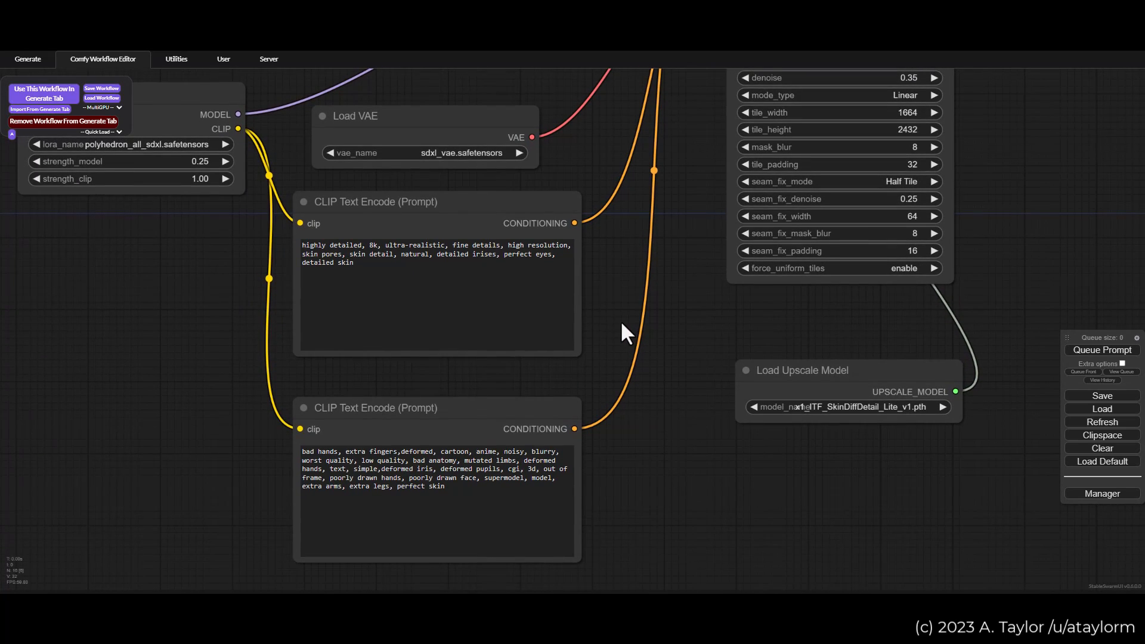
pyautogui.moveTo(749, 307); pyautogui.dragTo(514, 286)
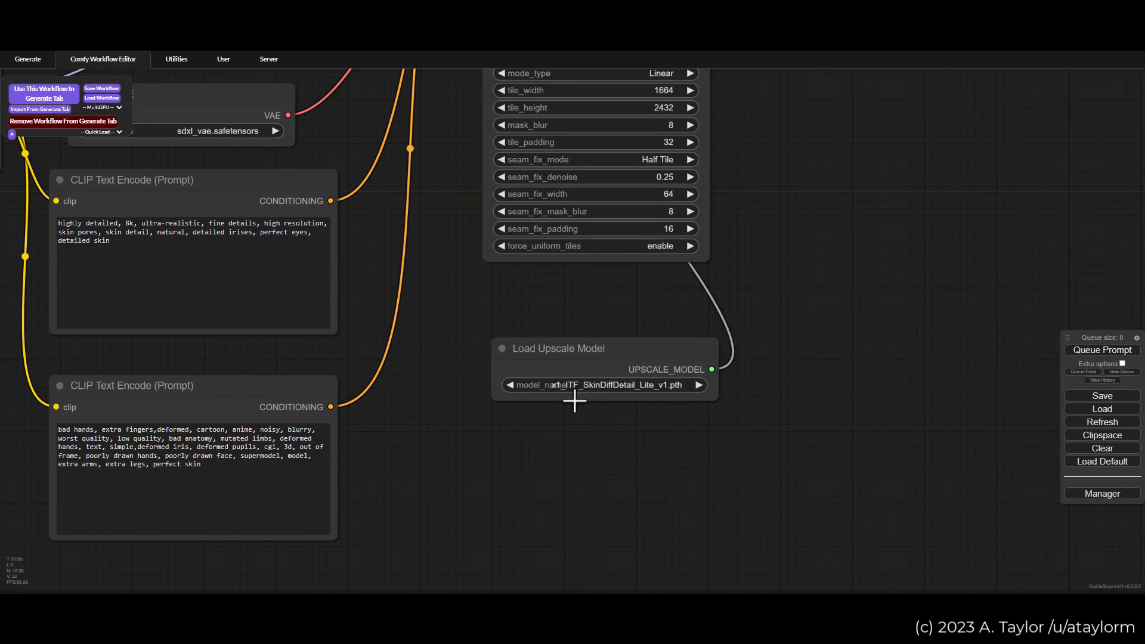
# Step: Examine the Load Upscale Model node and its upscale_model link into Ultimate SD Upscale
pyautogui.scroll(2, 656, 433)
pyautogui.scroll(1, 646, 420)
pyautogui.moveTo(656, 425); pyautogui.dragTo(602, 428)
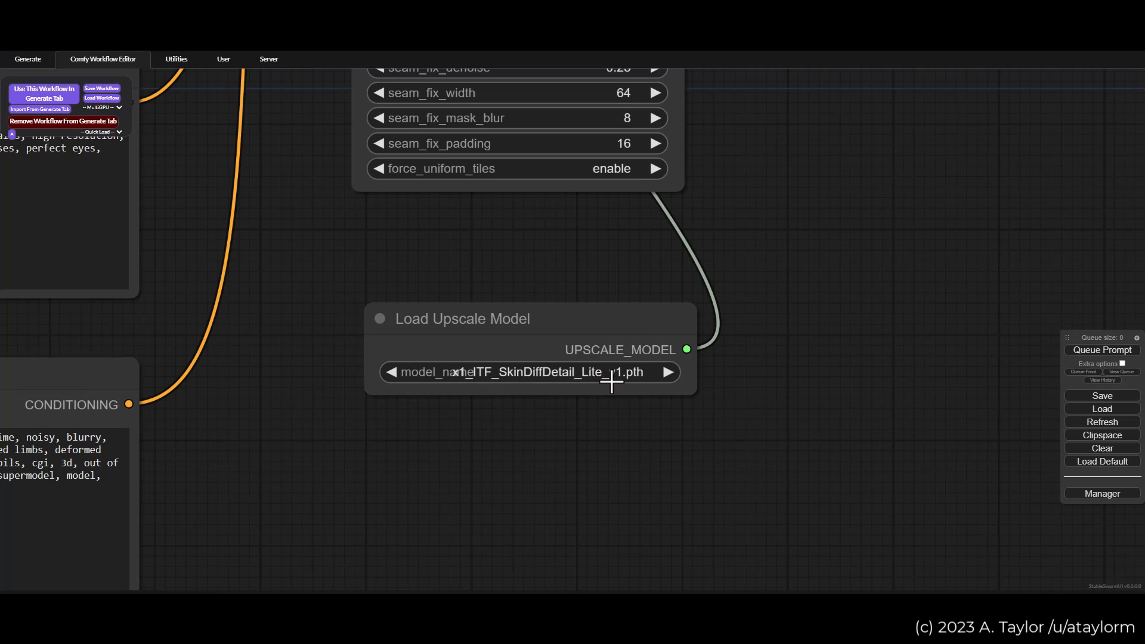
pyautogui.scroll(-1, 674, 387)
pyautogui.scroll(-3, 694, 389)
pyautogui.moveTo(747, 280); pyautogui.dragTo(769, 371)
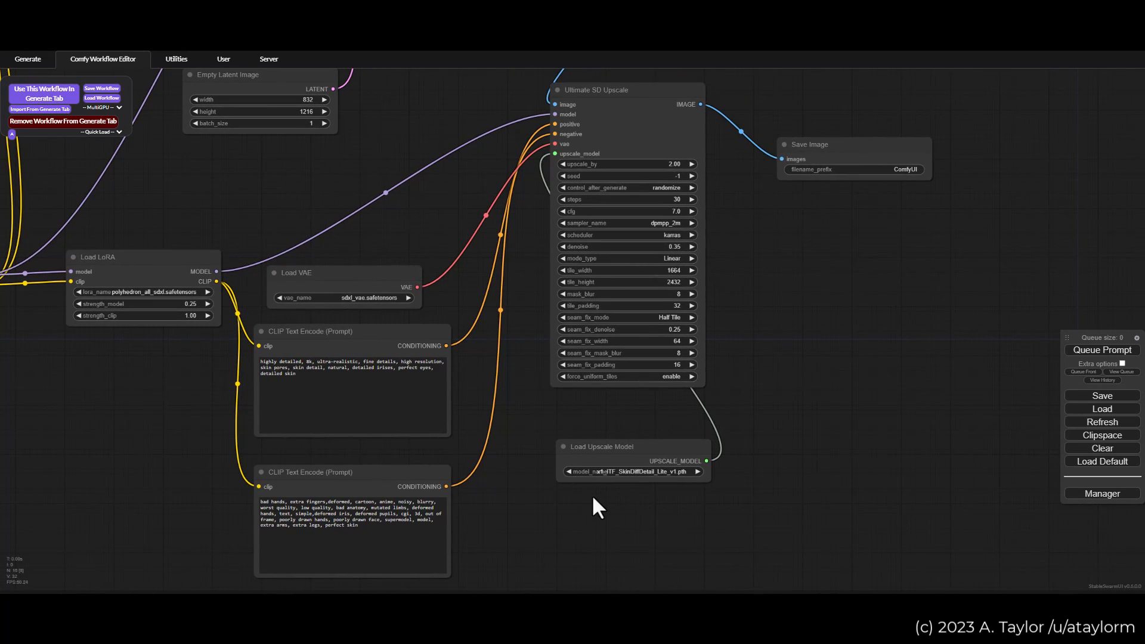
pyautogui.scroll(1, 658, 475)
pyautogui.scroll(5, 657, 475)
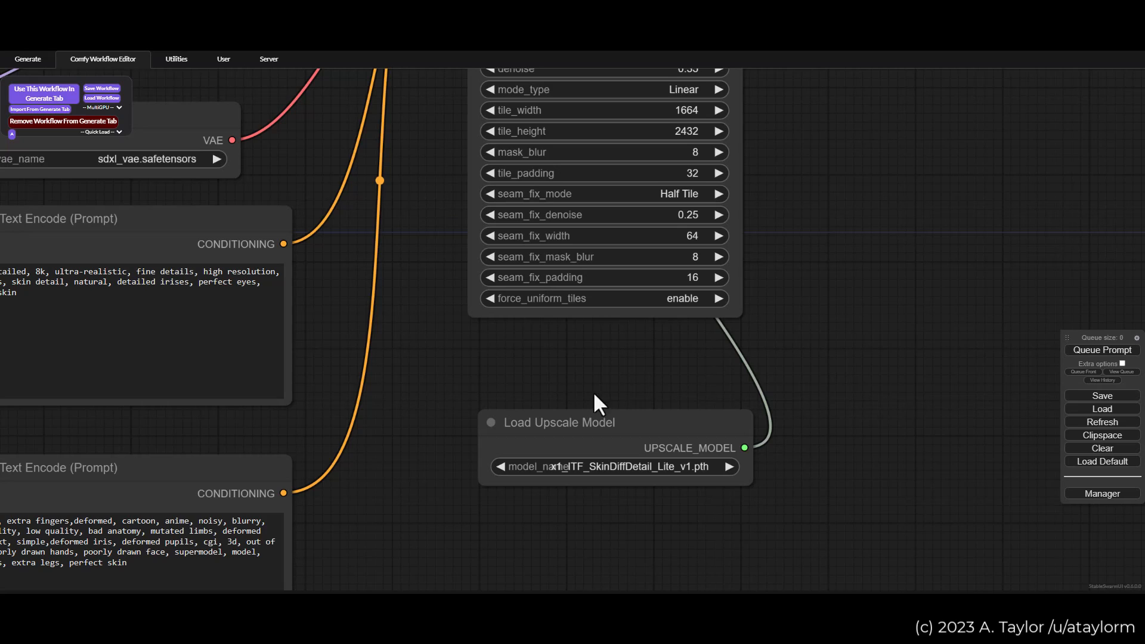
pyautogui.scroll(-3, 541, 375)
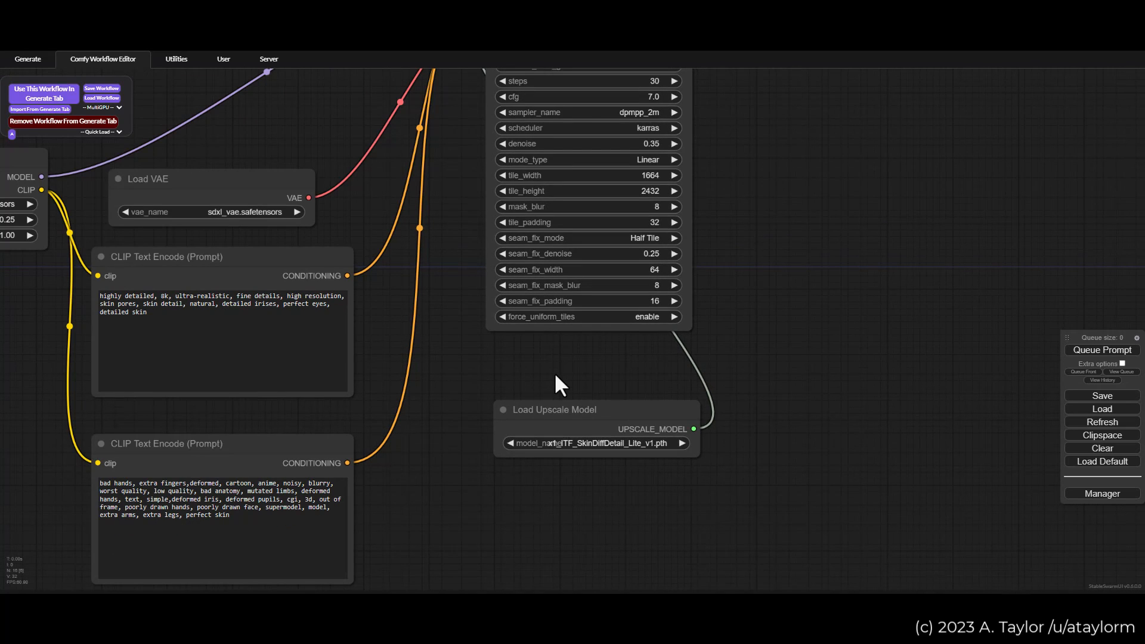
pyautogui.moveTo(571, 425); pyautogui.dragTo(592, 471)
pyautogui.scroll(-4, 591, 471)
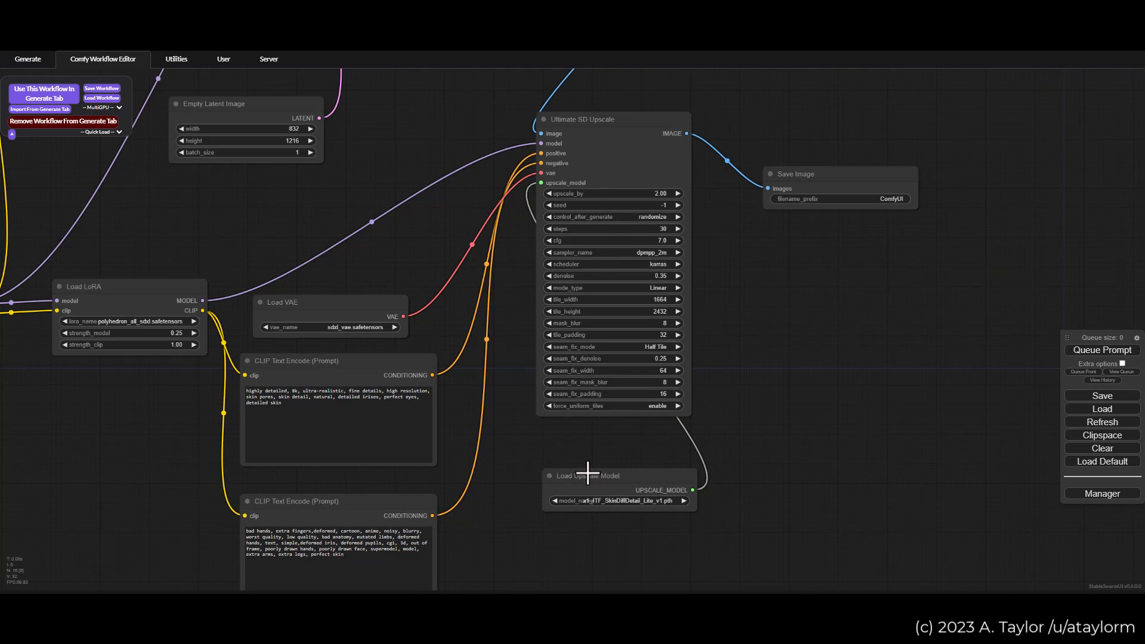
# Step: Trace the overall workflow from Load Checkpoint through the LoRAs and Empty Latent Image to Ultimate SD Upscale
pyautogui.scroll(-1, 588, 470)
pyautogui.scroll(-2, 587, 471)
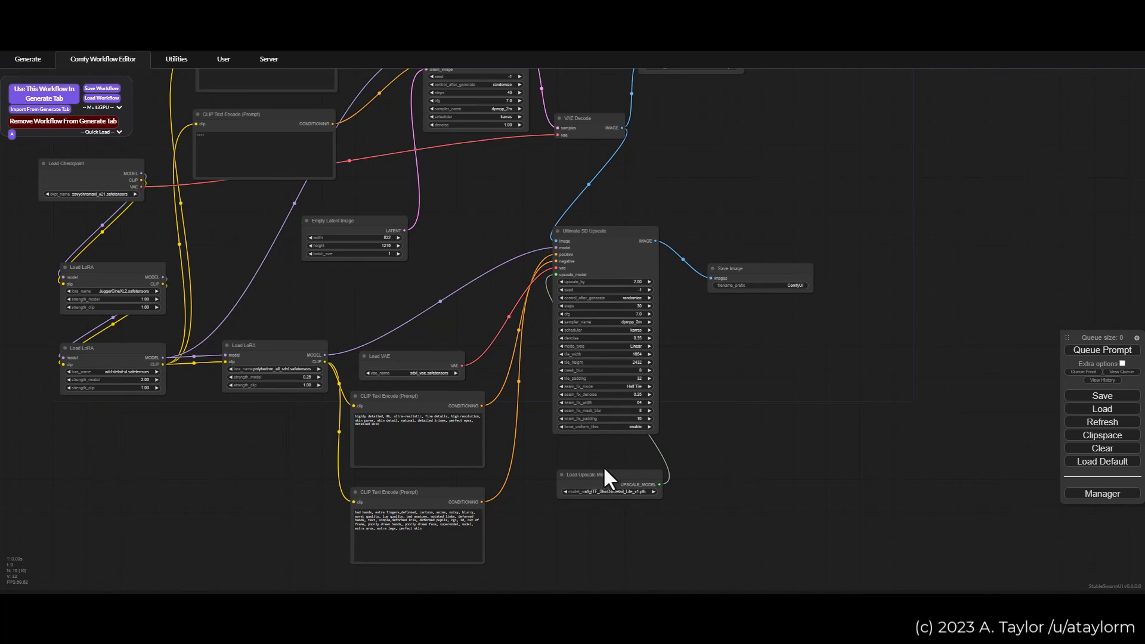
pyautogui.moveTo(750, 346); pyautogui.dragTo(837, 399)
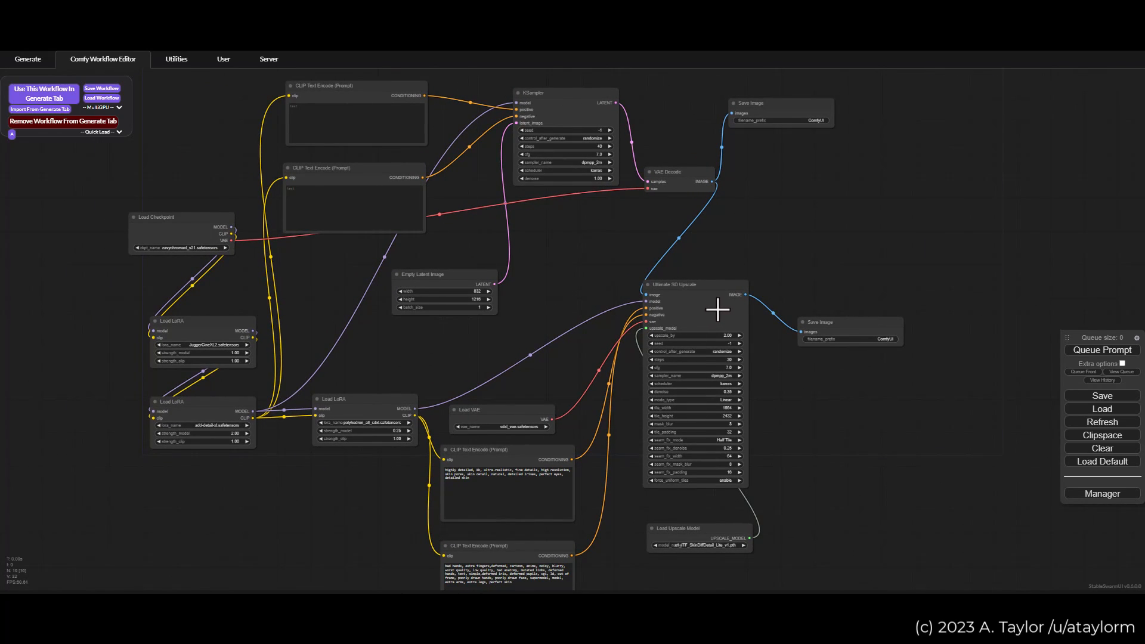
pyautogui.scroll(-1, 721, 306)
pyautogui.scroll(1, 773, 378)
pyautogui.scroll(1, 771, 376)
pyautogui.scroll(1, 772, 378)
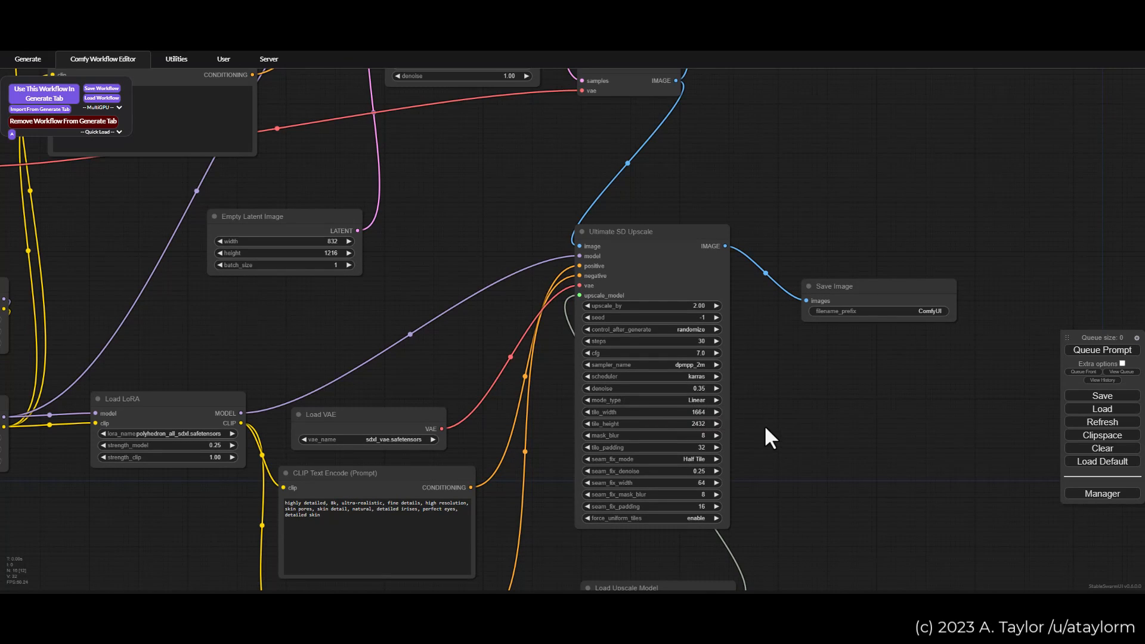
pyautogui.moveTo(353, 337); pyautogui.dragTo(690, 409)
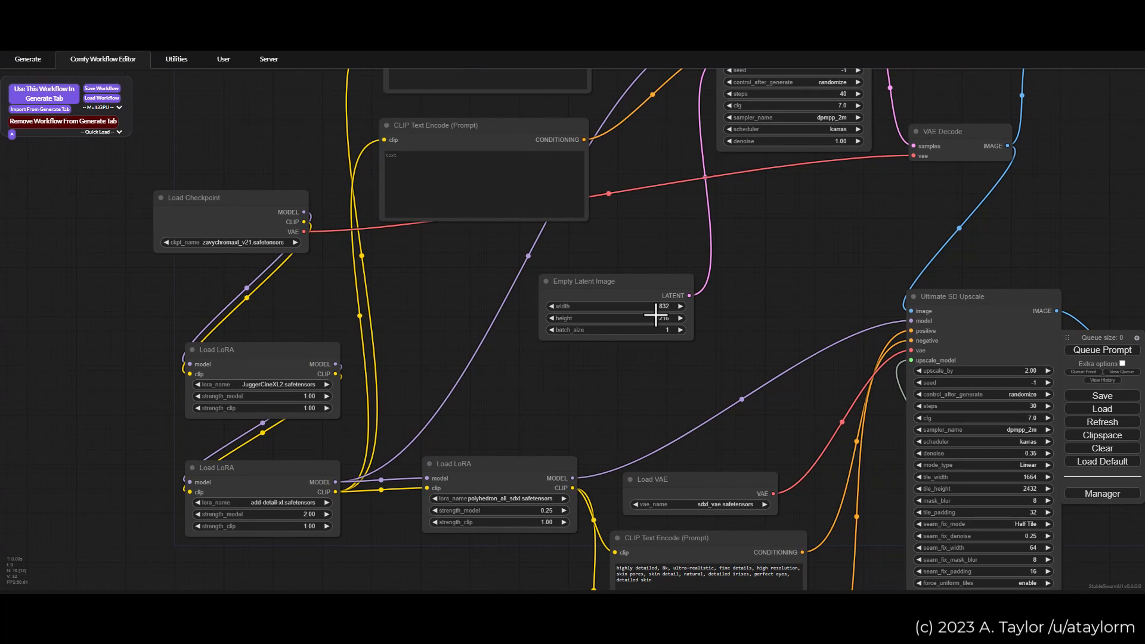
pyautogui.moveTo(775, 330); pyautogui.dragTo(435, 212)
# Step: Set the denoise of Ultimate SD Upscale to 0.35, removing the surplus decimal digits
pyautogui.scroll(2, 784, 309)
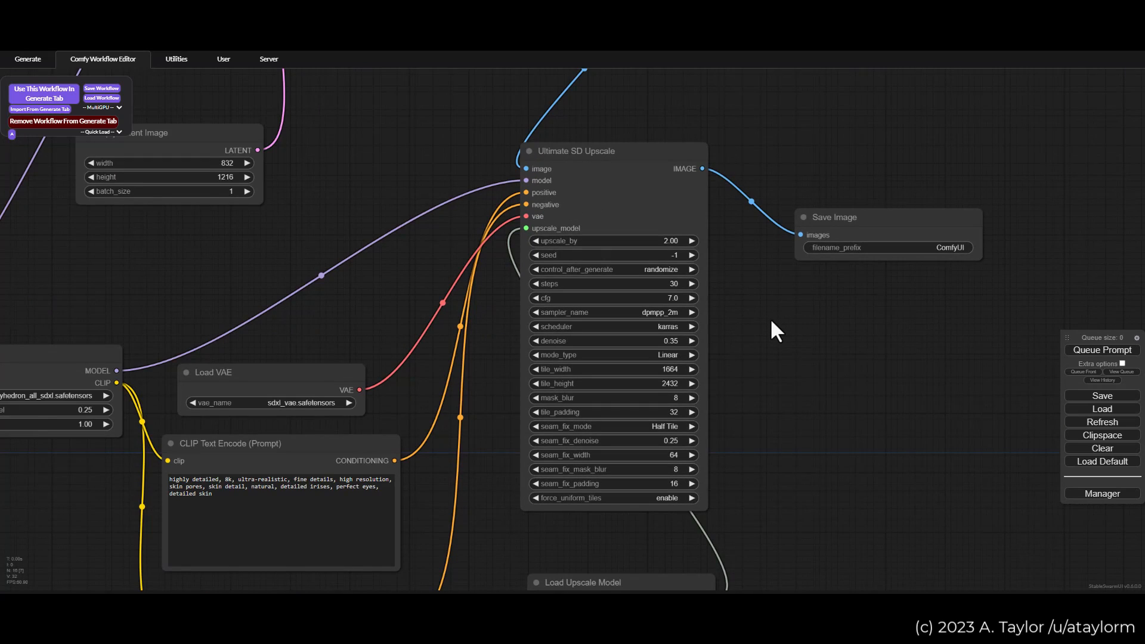
pyautogui.scroll(1, 773, 321)
pyautogui.moveTo(771, 321); pyautogui.dragTo(764, 297)
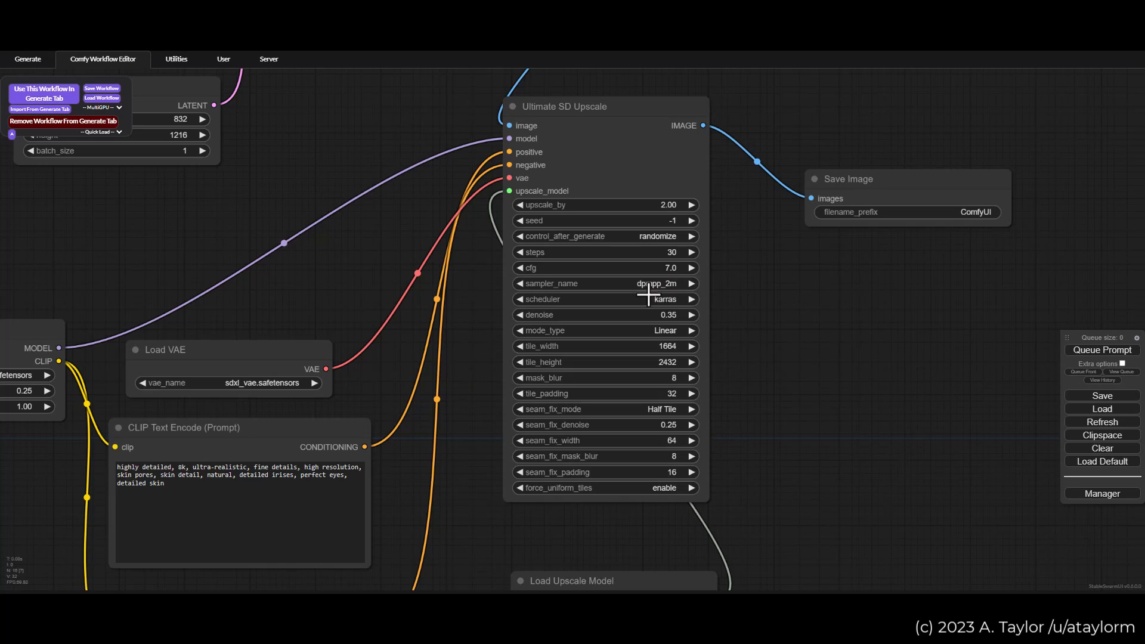
pyautogui.click(672, 316)
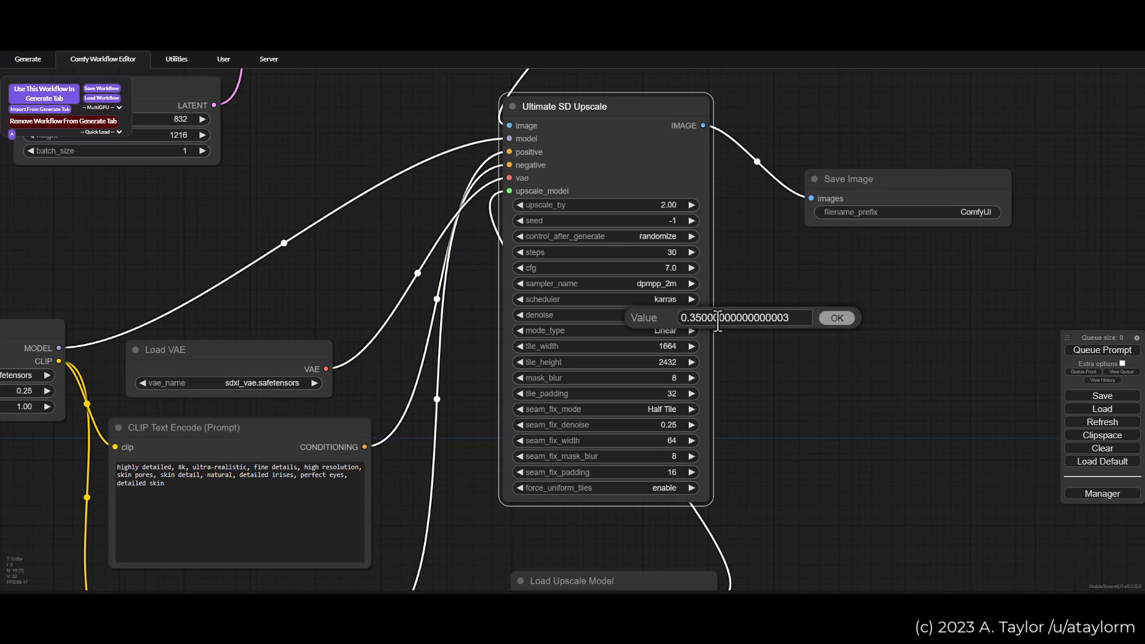
pyautogui.moveTo(795, 319); pyautogui.dragTo(702, 324)
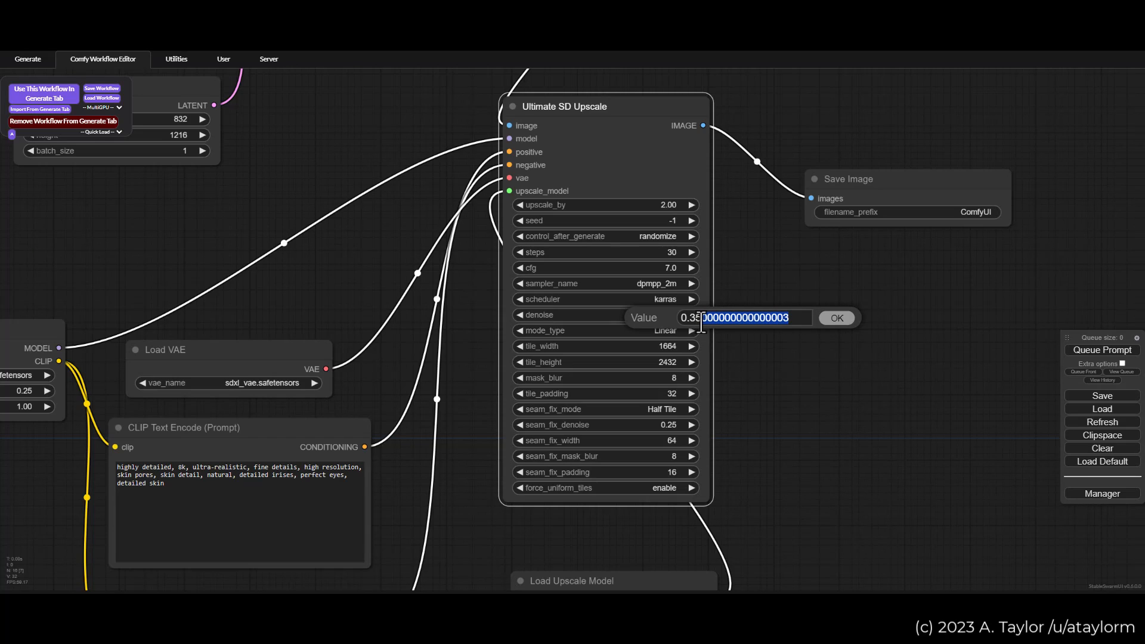
pyautogui.press('BackSpace')
pyautogui.click(837, 319)
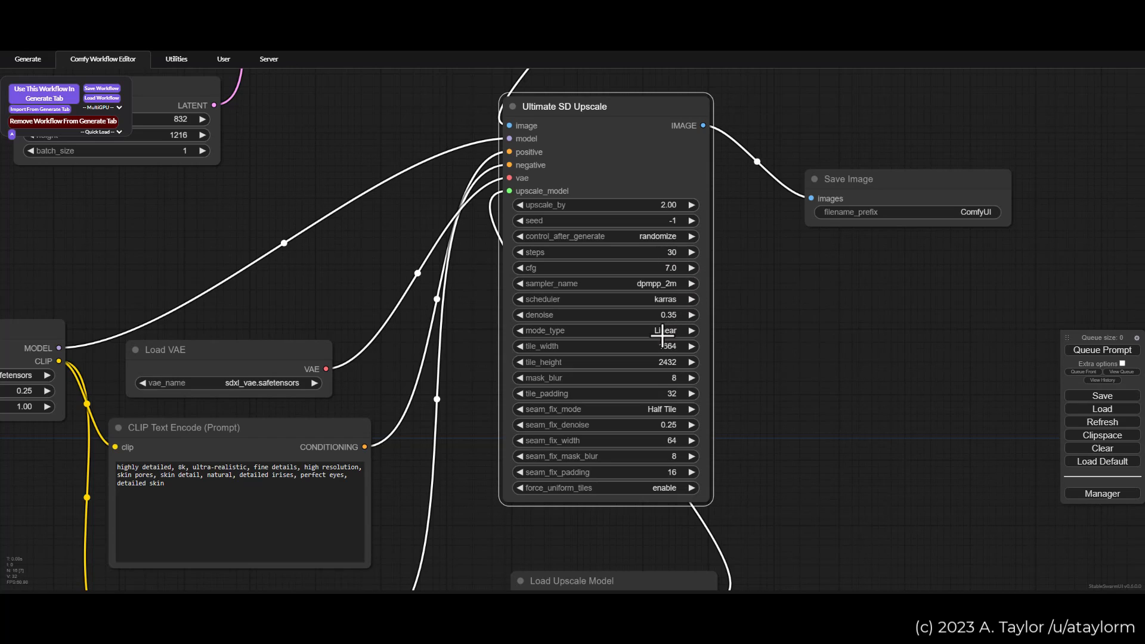
# Step: Try the Chess mode_type in Ultimate SD Upscale, and restore mode_type to Linear and seam_fix_mode to Half Tile
pyautogui.click(668, 331)
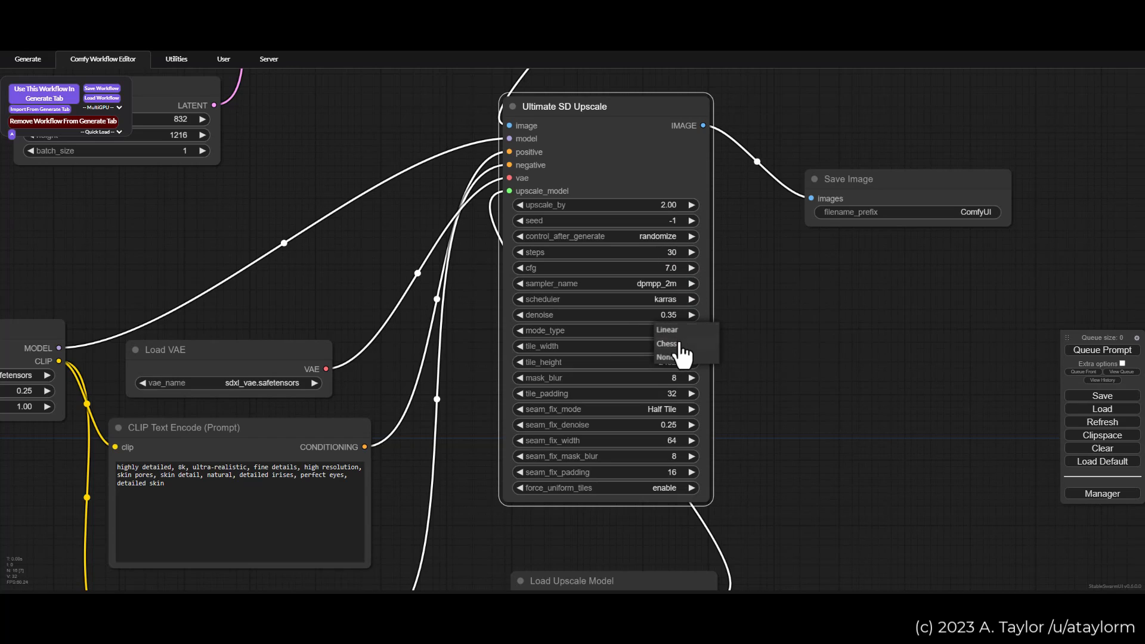
pyautogui.click(677, 348)
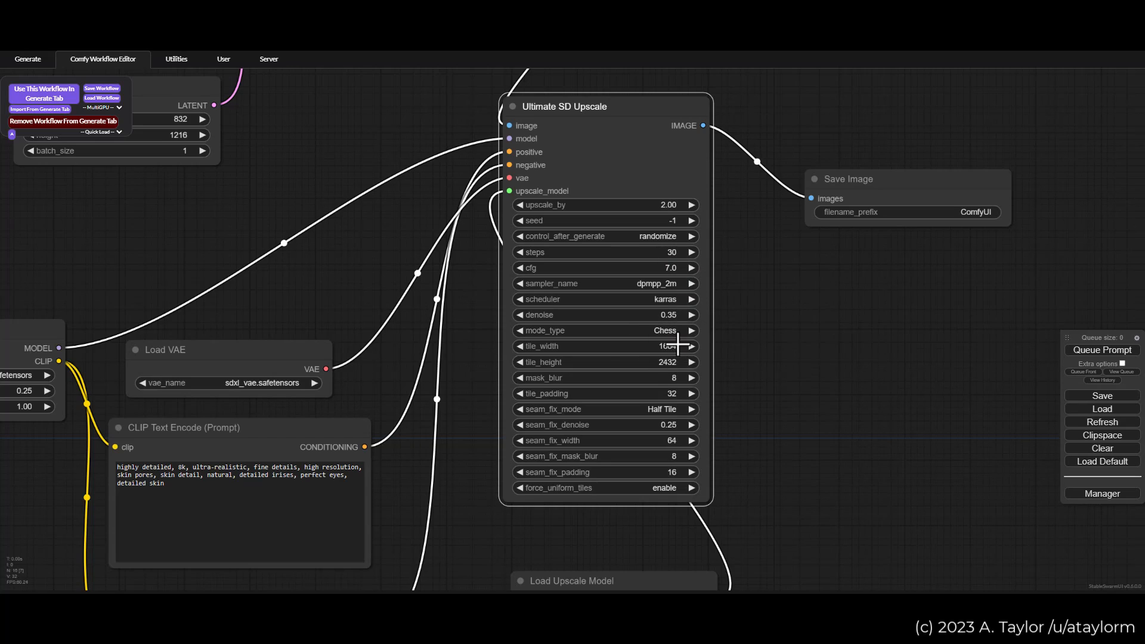
pyautogui.click(667, 409)
pyautogui.click(671, 411)
pyautogui.click(665, 331)
pyautogui.click(672, 331)
pyautogui.click(666, 406)
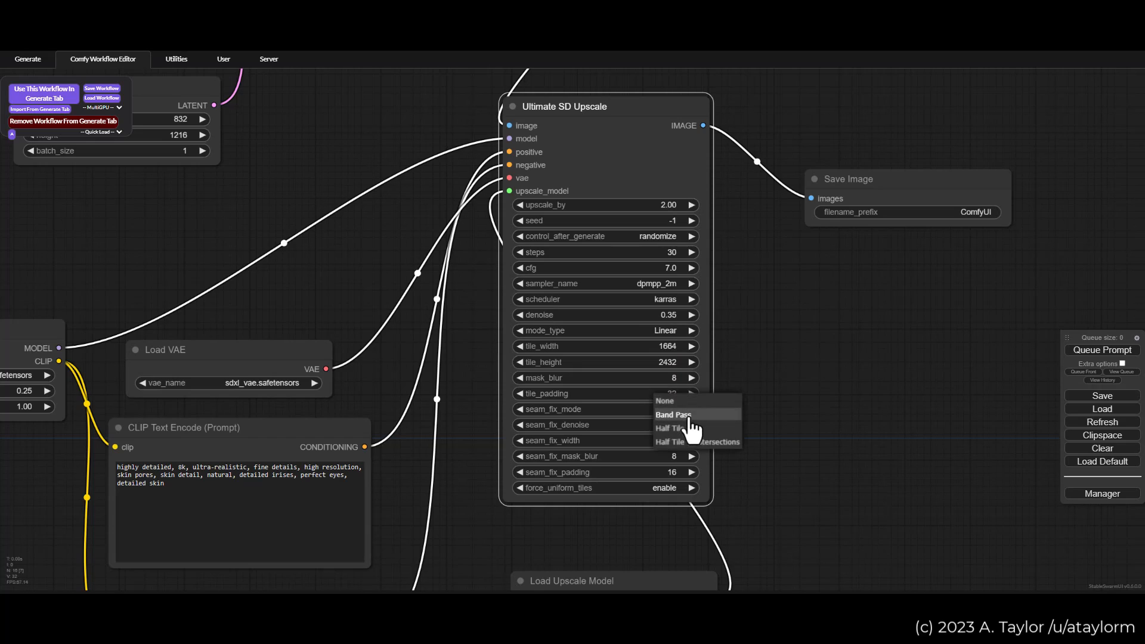
pyautogui.click(685, 428)
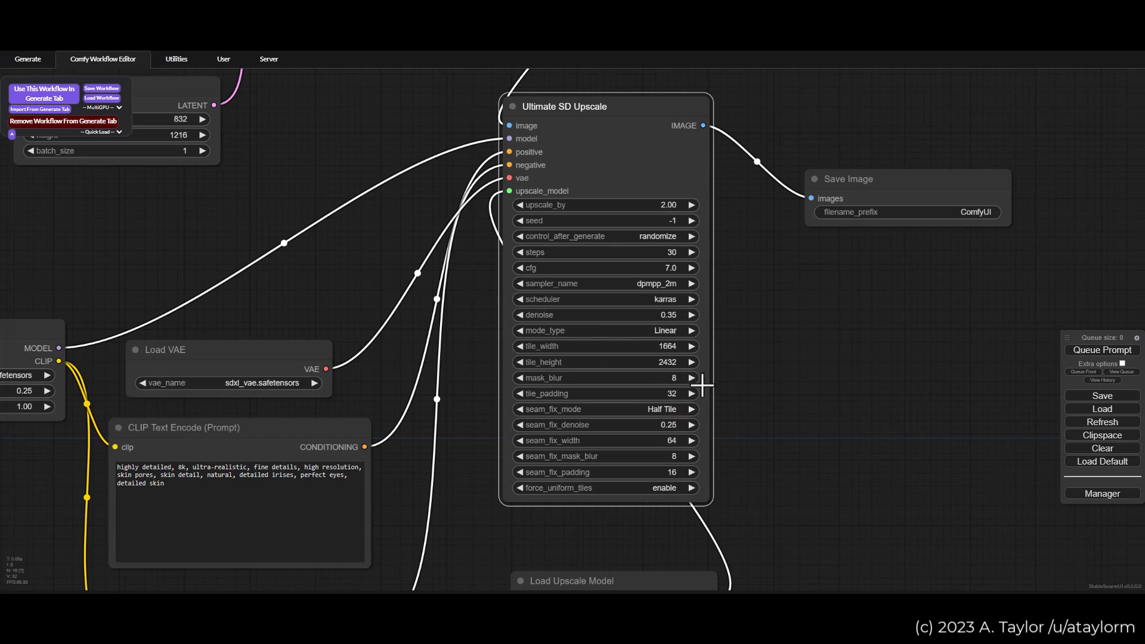
# Step: Try the None mode_type with another seam_fix_mode selection, and return Ultimate SD Upscale to Linear and Half Tile
pyautogui.click(659, 330)
pyautogui.click(669, 354)
pyautogui.click(660, 409)
pyautogui.click(665, 407)
pyautogui.click(667, 330)
pyautogui.click(671, 329)
pyautogui.click(667, 408)
pyautogui.click(683, 433)
# Step: Compare the tile_width and tile_height of Ultimate SD Upscale with the Empty Latent Image width and height
pyautogui.scroll(-2, 559, 281)
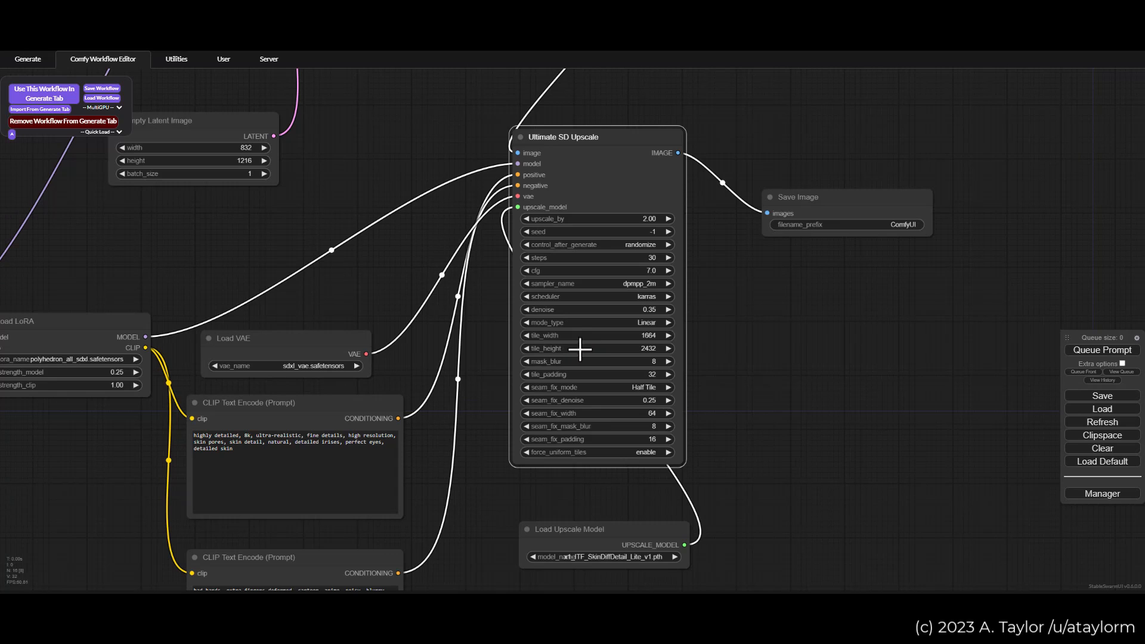
pyautogui.scroll(1, 640, 349)
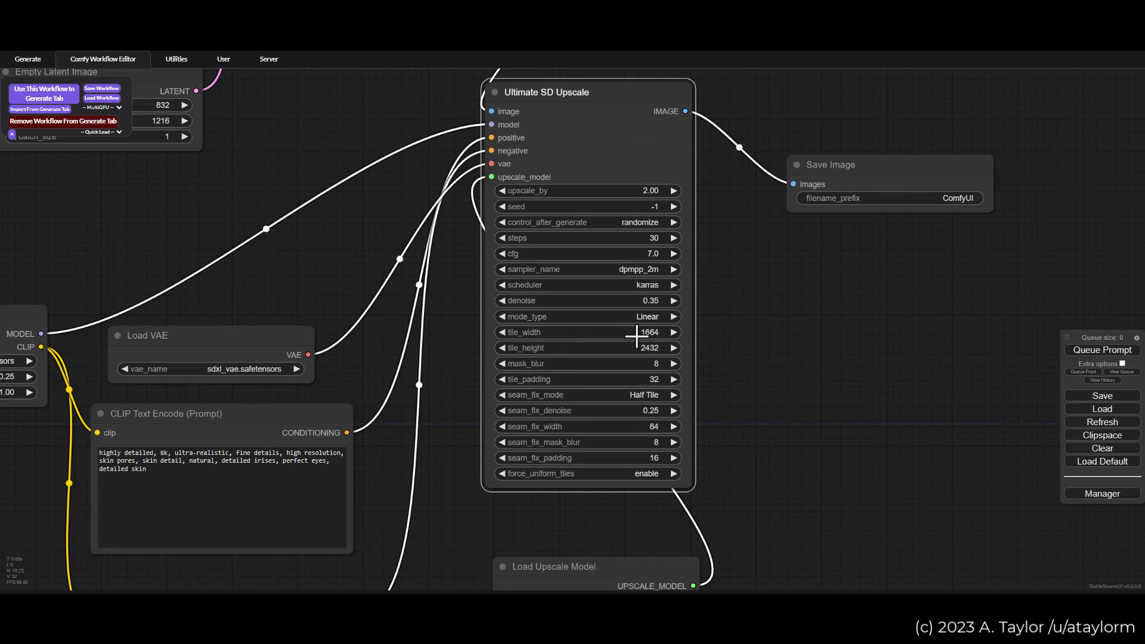
pyautogui.moveTo(335, 239); pyautogui.dragTo(735, 347)
pyautogui.moveTo(855, 300); pyautogui.dragTo(408, 207)
pyautogui.moveTo(870, 404); pyautogui.dragTo(814, 345)
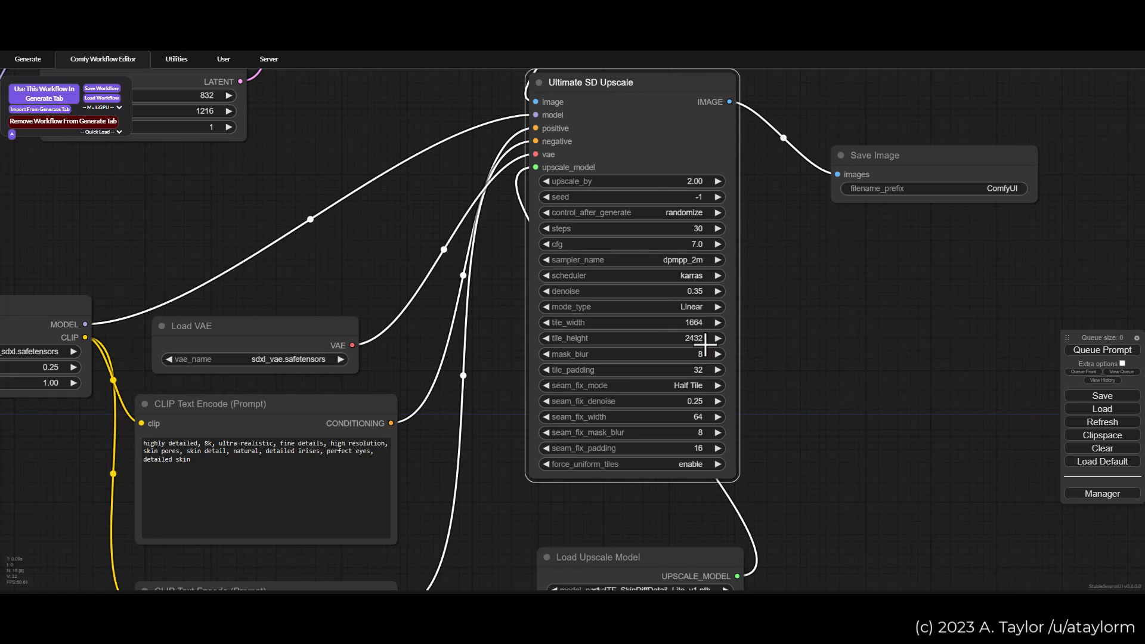
pyautogui.moveTo(358, 266); pyautogui.dragTo(488, 318)
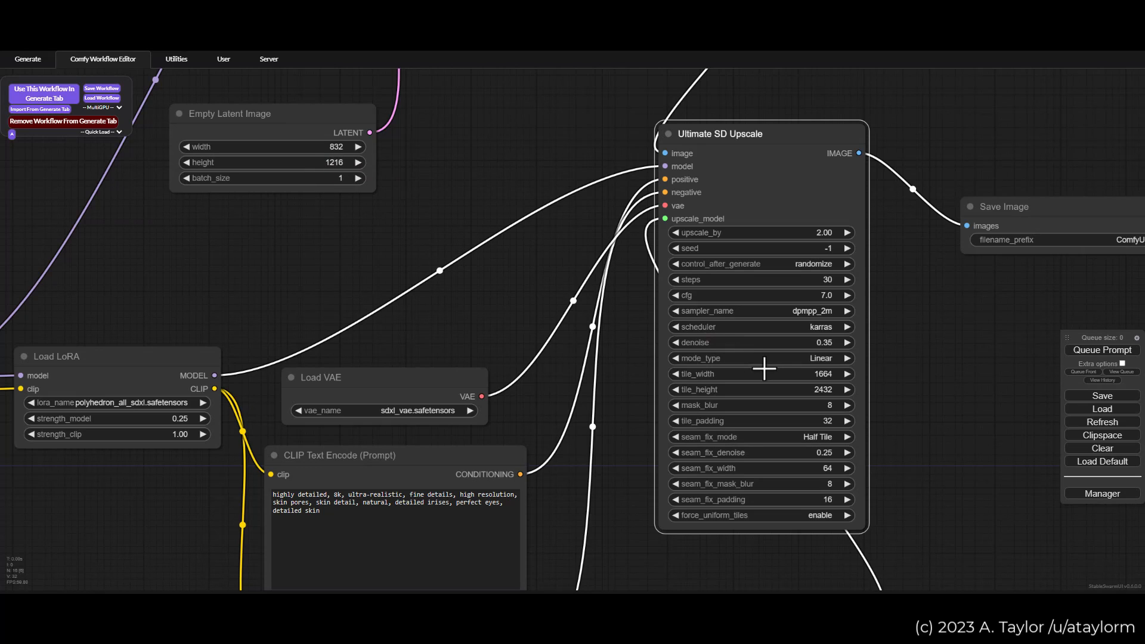
pyautogui.moveTo(915, 391); pyautogui.dragTo(856, 362)
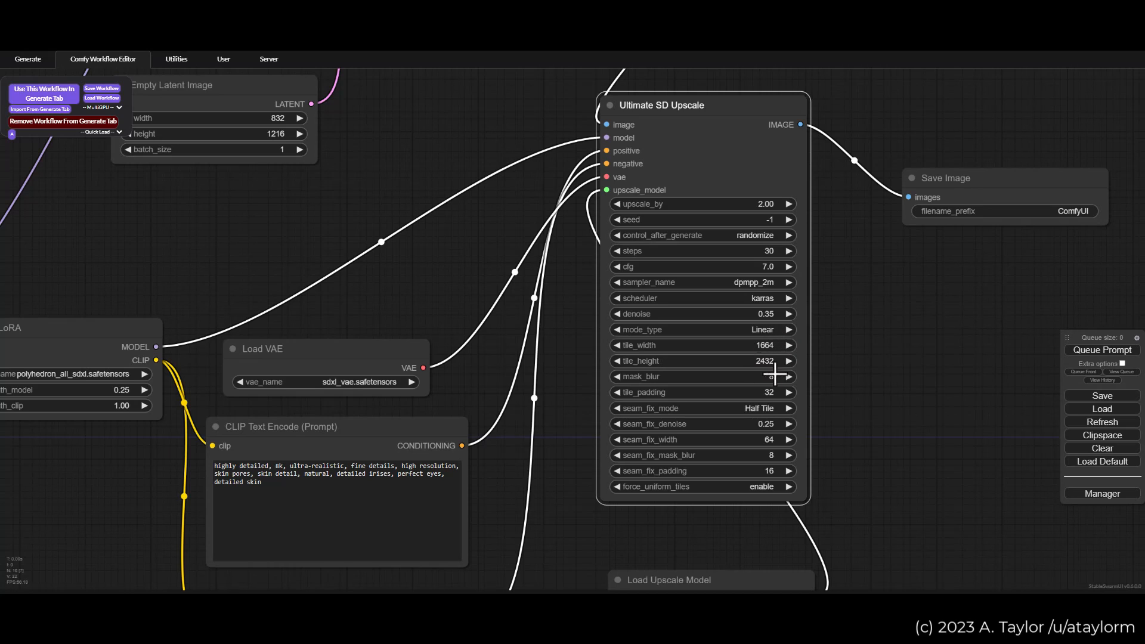
# Step: Look over the complete node graph from the checkpoint to the final Save Image node
pyautogui.scroll(-2, 843, 358)
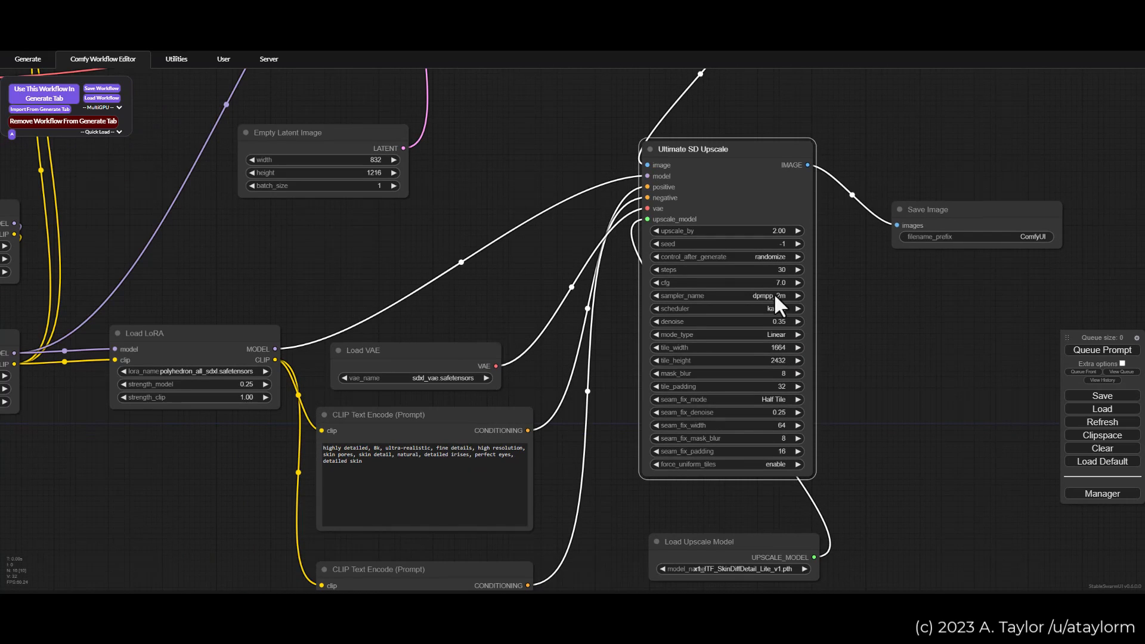
pyautogui.scroll(-5, 594, 301)
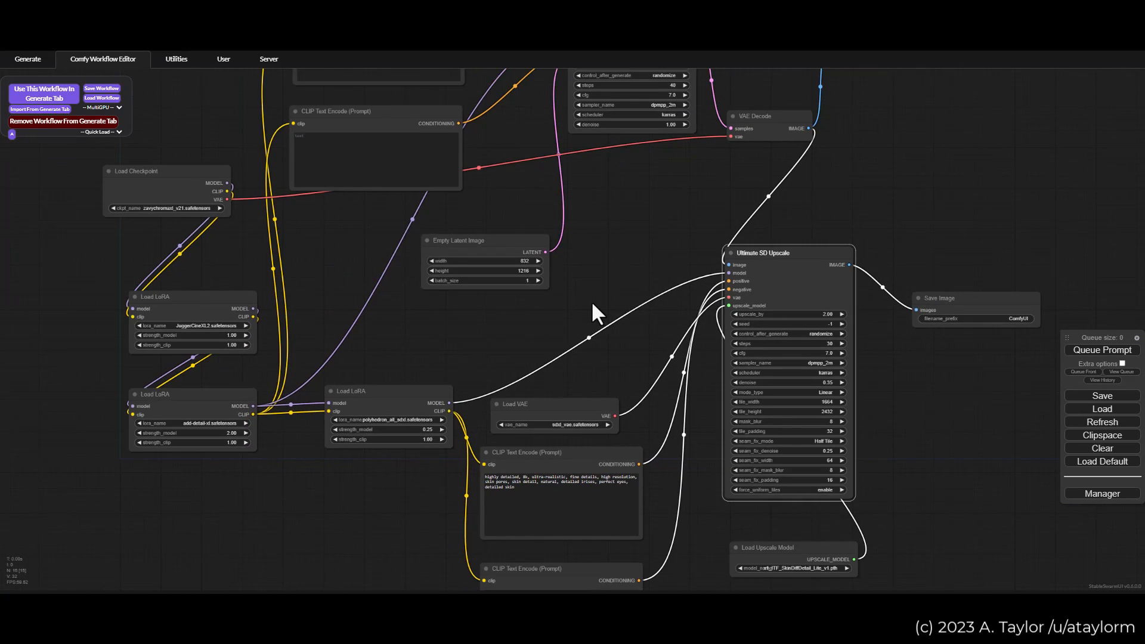
pyautogui.scroll(-2, 596, 294)
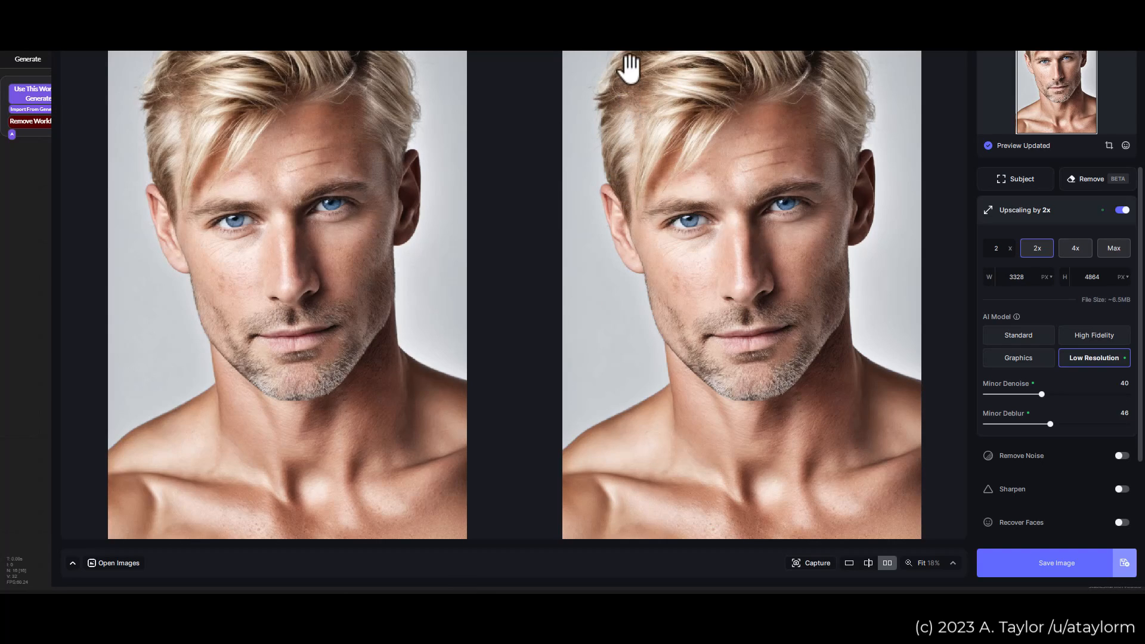
# Step: Switch to Topaz Photo AI and compare the portrait's eyes, nose and cheek skin detail in the side-by-side 2x upscale preview
pyautogui.moveTo(617, 10); pyautogui.dragTo(594, 49)
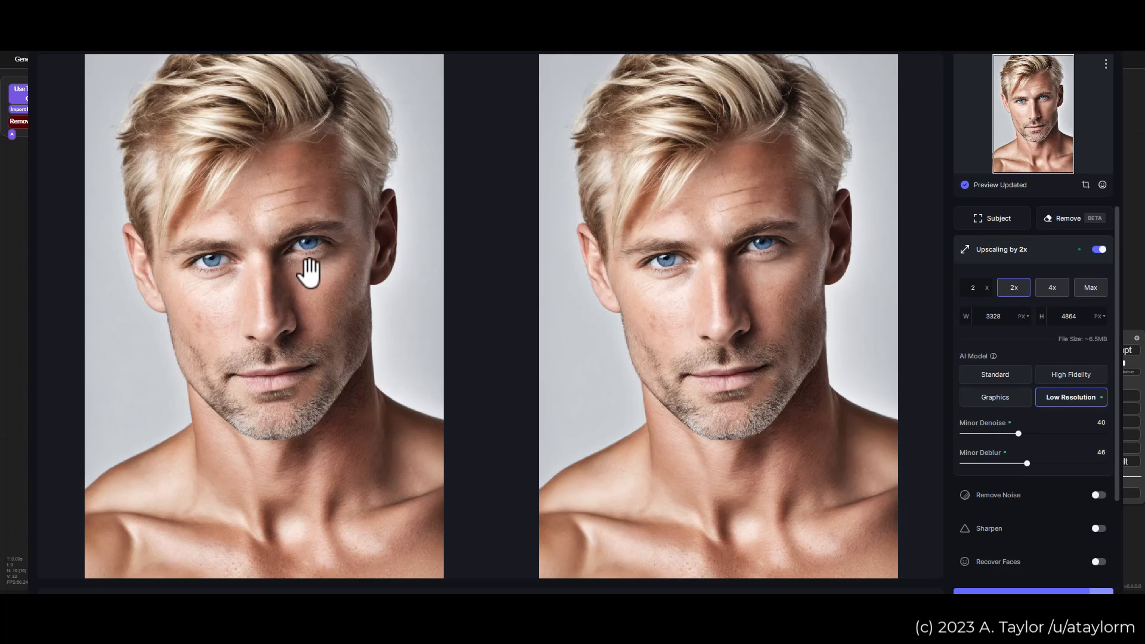
pyautogui.click(351, 267)
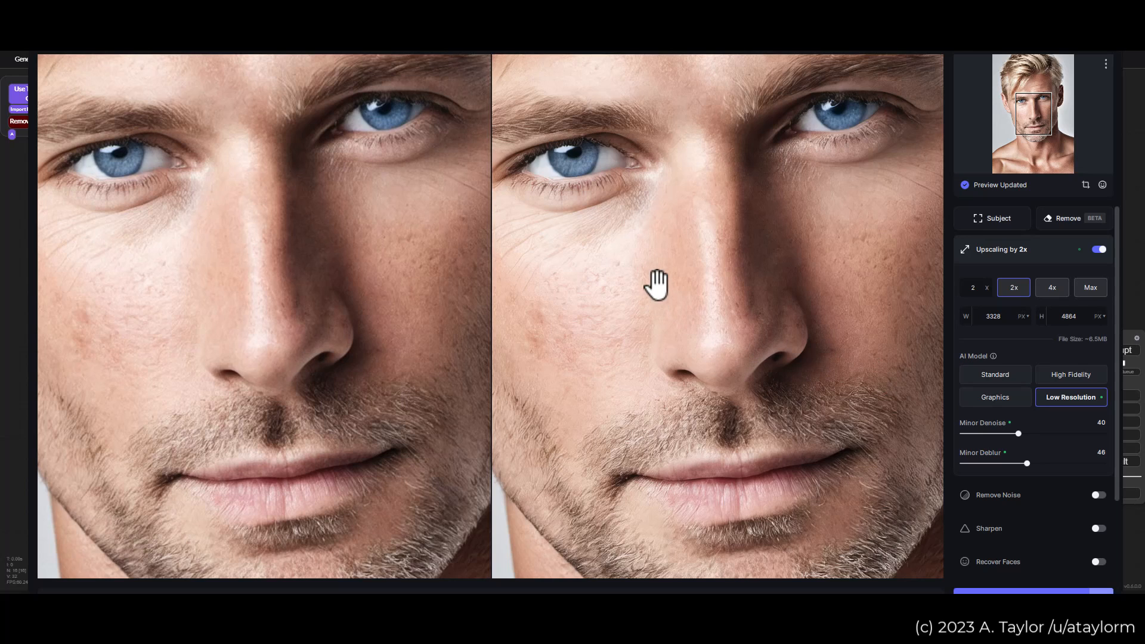
pyautogui.moveTo(685, 266); pyautogui.dragTo(726, 263)
pyautogui.scroll(2, 713, 280)
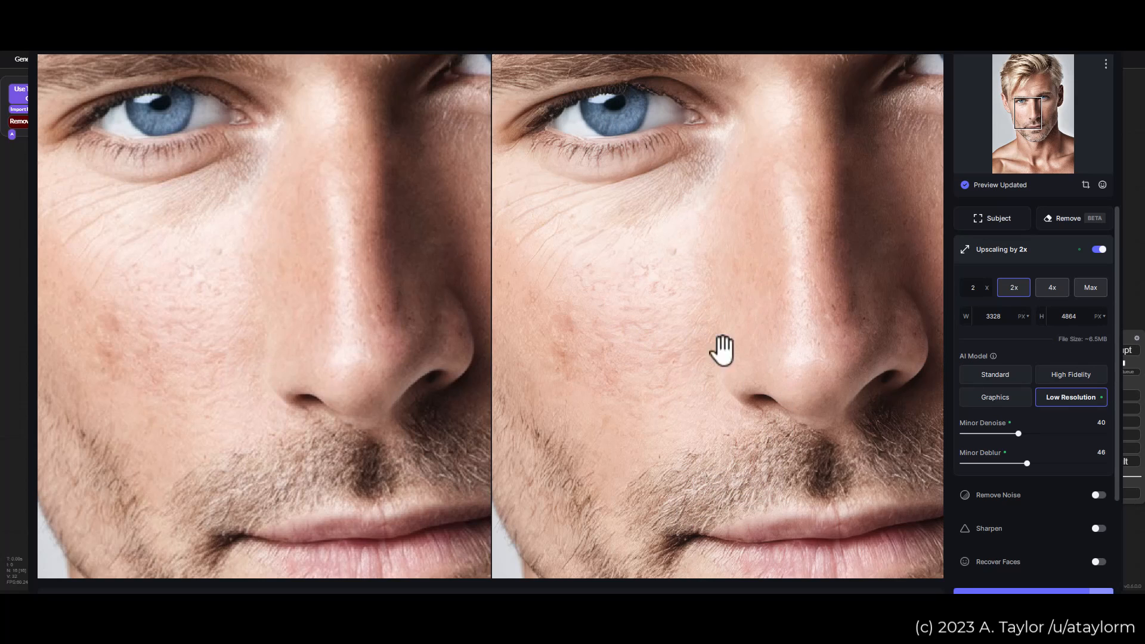
pyautogui.moveTo(860, 298); pyautogui.dragTo(564, 270)
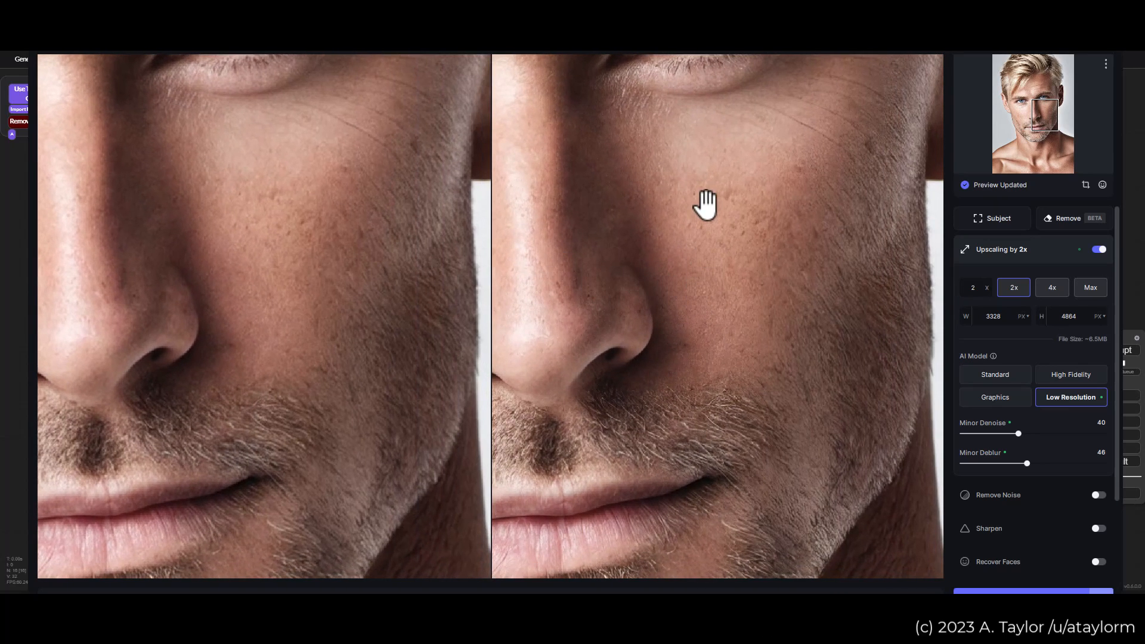
pyautogui.moveTo(677, 187); pyautogui.dragTo(762, 233)
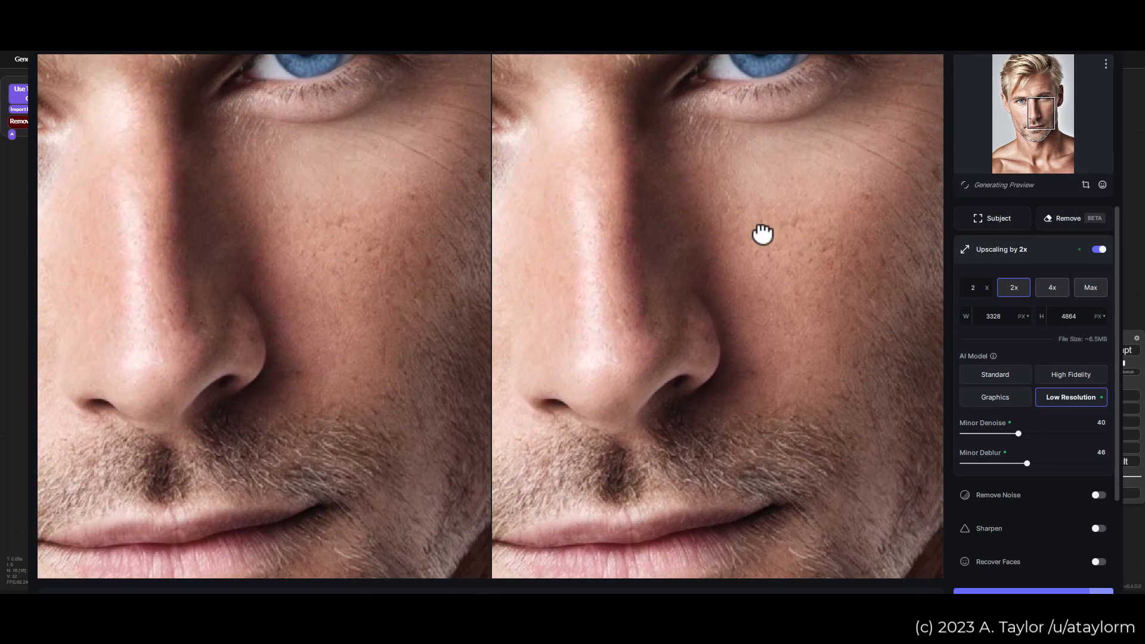
# Step: Compare the skin texture around the nose bridge, cheeks and mouth in the original and upscaled previews
pyautogui.moveTo(624, 242); pyautogui.dragTo(752, 234)
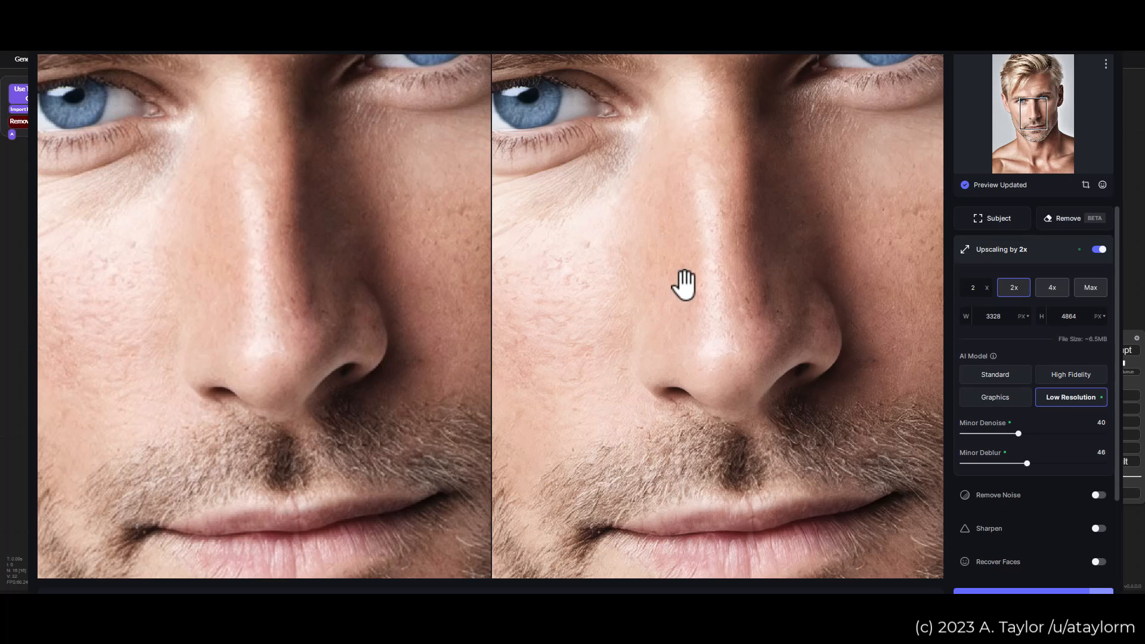
pyautogui.scroll(-1, 696, 270)
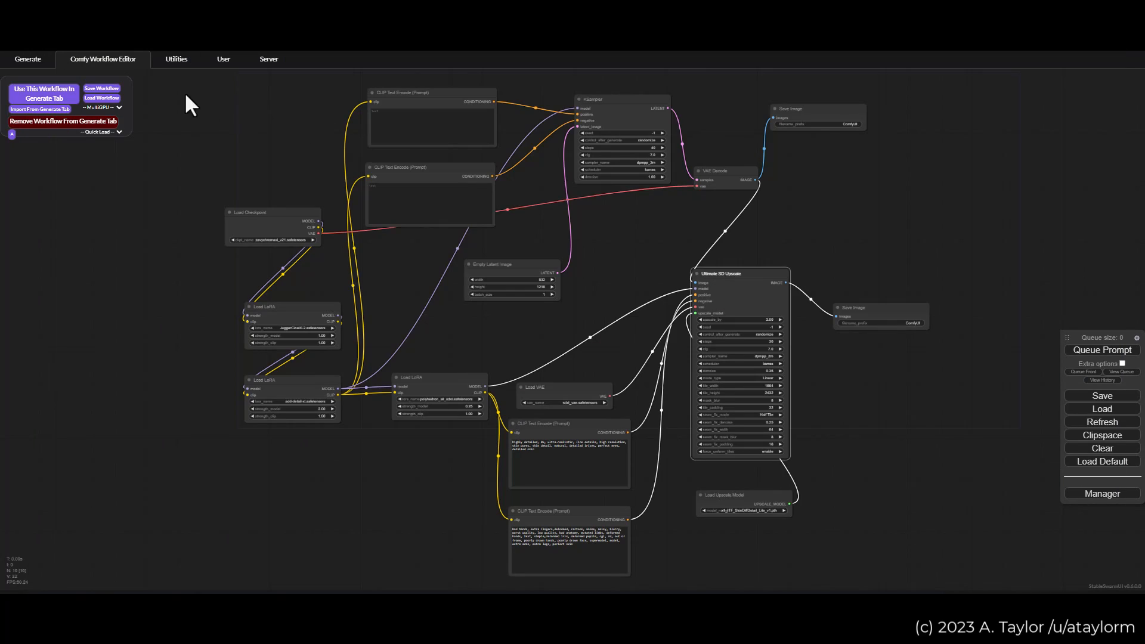
# Step: Switch back to the Comfy Workflow Editor, load the saved workflow Step 2, and shift its Load Image node slightly up and right
pyautogui.click(108, 132)
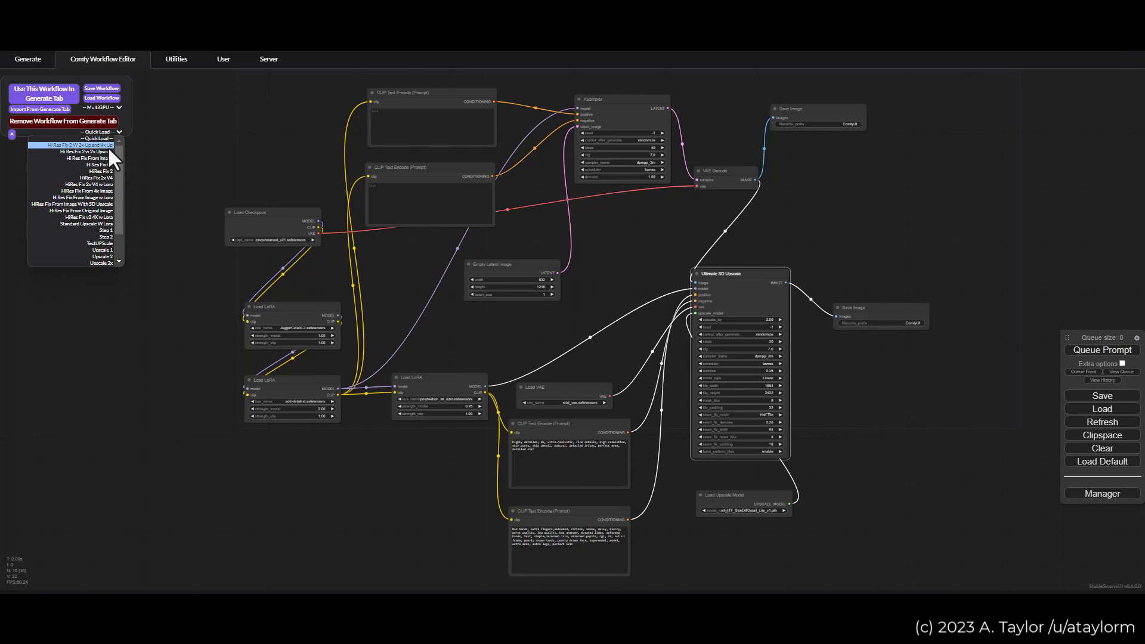
pyautogui.click(107, 237)
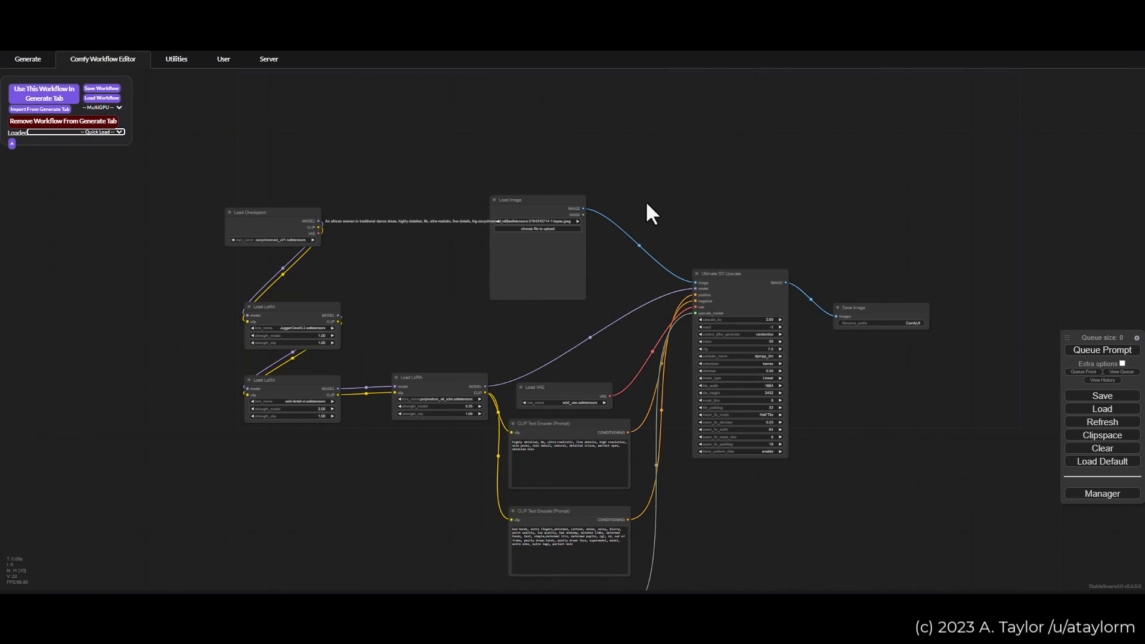
pyautogui.scroll(3, 665, 225)
pyautogui.moveTo(620, 316); pyautogui.dragTo(678, 216)
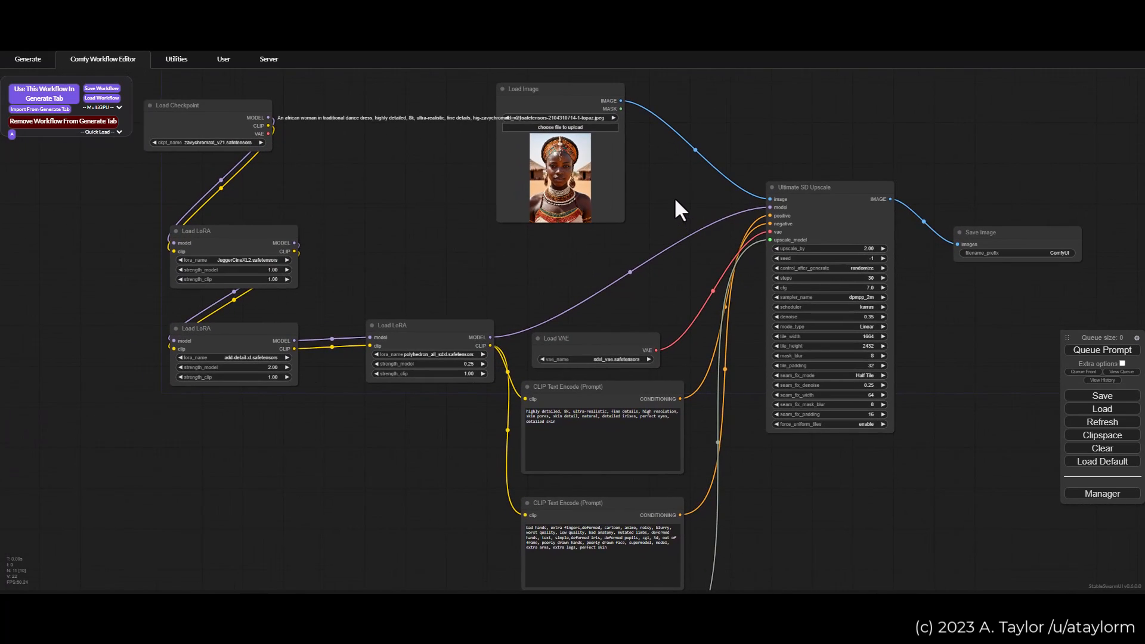
pyautogui.scroll(1, 655, 202)
pyautogui.moveTo(388, 180); pyautogui.dragTo(410, 260)
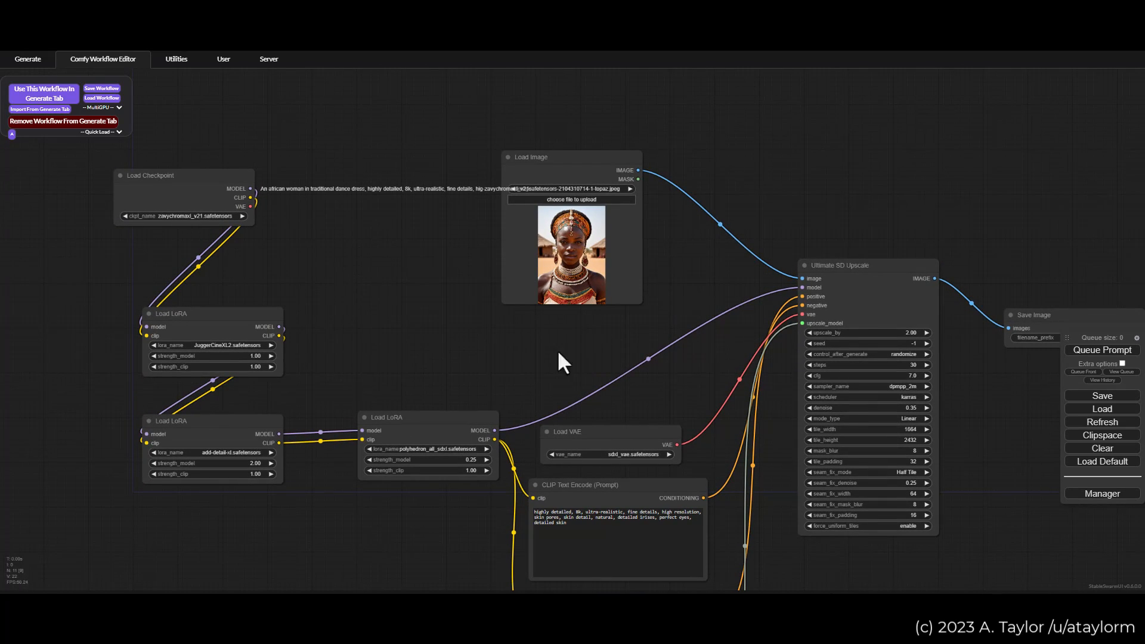
pyautogui.moveTo(567, 165); pyautogui.dragTo(590, 154)
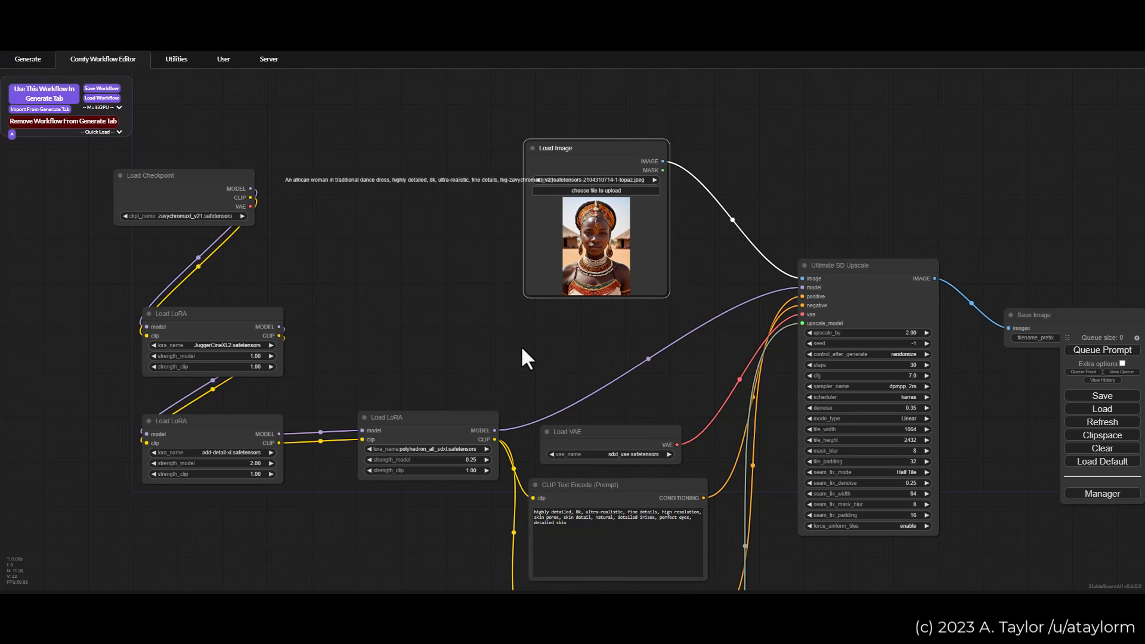
# Step: Review the LoRA chain, both CLIP Text Encode prompts, the upscale model node and the Ultimate SD Upscale settings
pyautogui.moveTo(514, 335); pyautogui.dragTo(520, 277)
pyautogui.moveTo(411, 254); pyautogui.dragTo(404, 183)
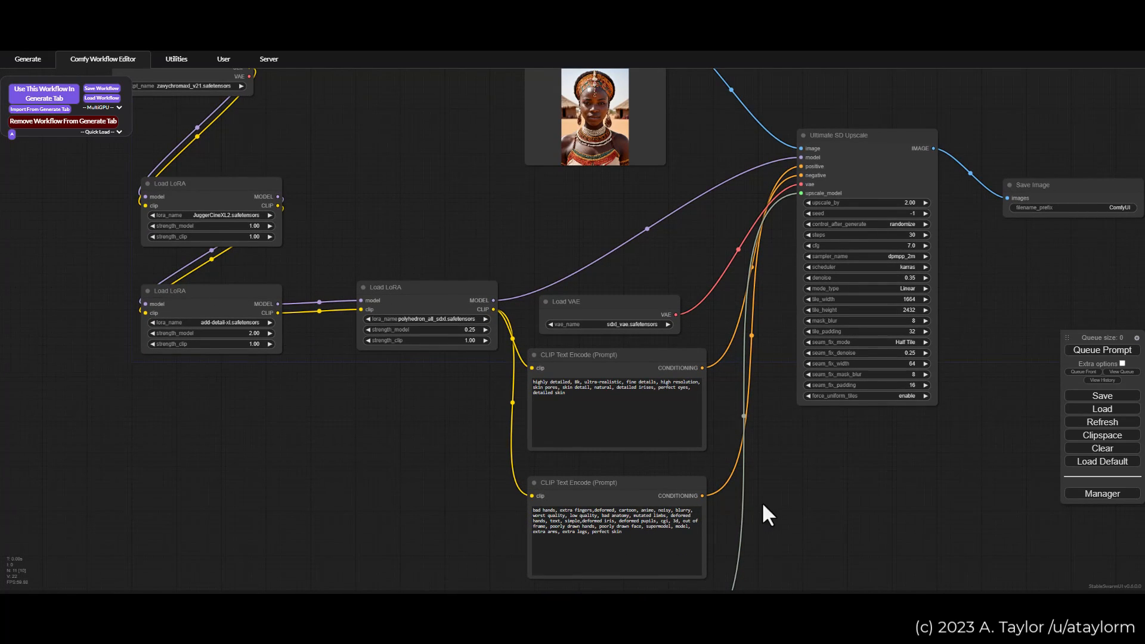
pyautogui.scroll(4, 757, 502)
pyautogui.moveTo(795, 494); pyautogui.dragTo(791, 370)
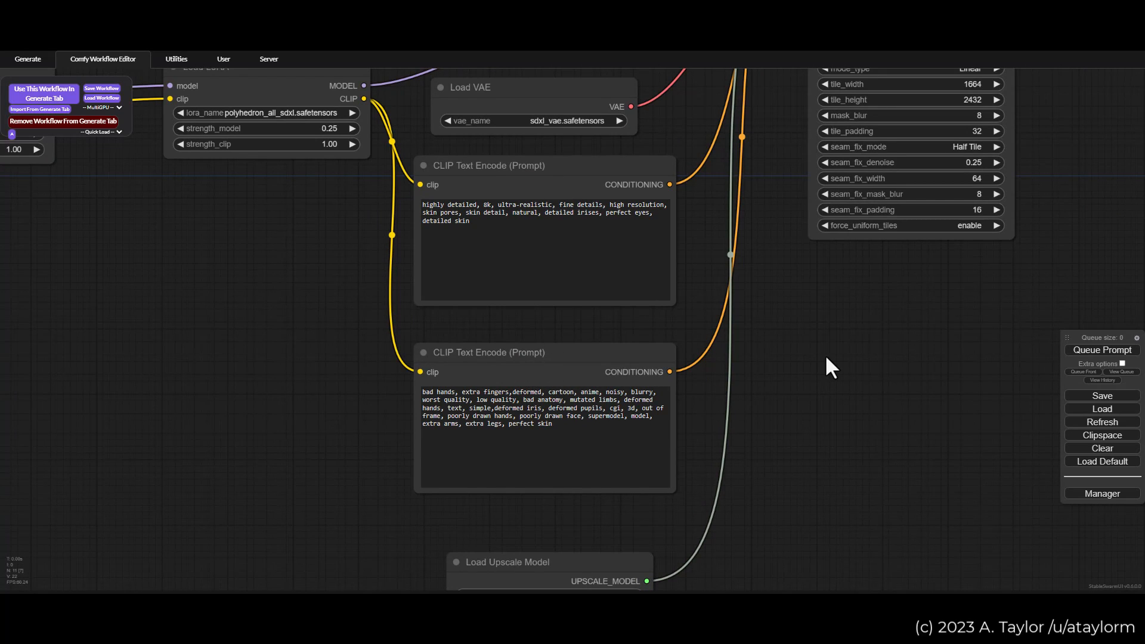
pyautogui.scroll(-2, 895, 360)
pyautogui.moveTo(894, 360); pyautogui.dragTo(706, 537)
pyautogui.moveTo(847, 216); pyautogui.dragTo(839, 290)
pyautogui.scroll(2, 826, 325)
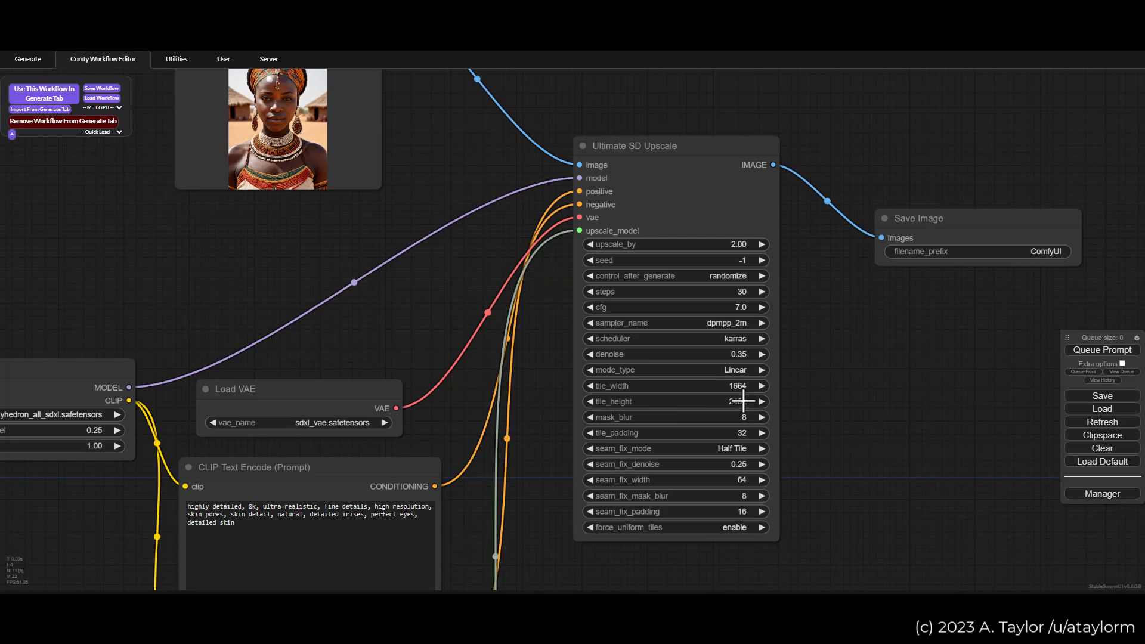
# Step: Set the Ultimate SD Upscale mode_type to Chess and its seam_fix_mode to None
pyautogui.moveTo(744, 401)
pyautogui.mouseDown()
pyautogui.moveTo(710, 383)
pyautogui.moveTo(732, 403)
pyautogui.mouseUp()
pyautogui.click(718, 394)
pyautogui.click(737, 412)
pyautogui.click(731, 472)
pyautogui.click(731, 465)
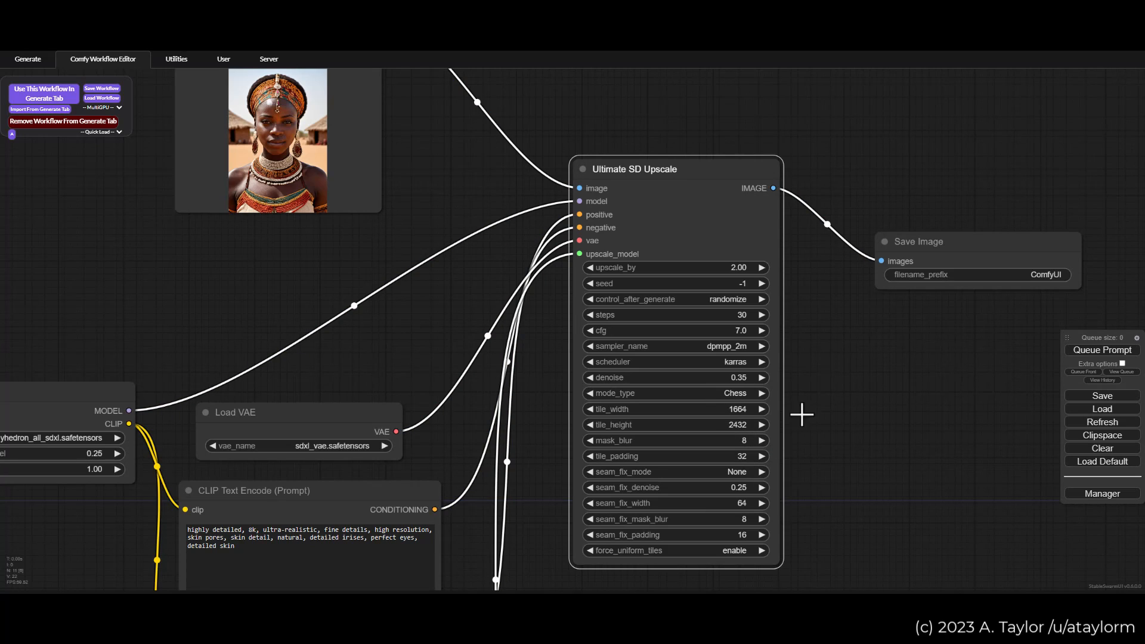
pyautogui.click(737, 471)
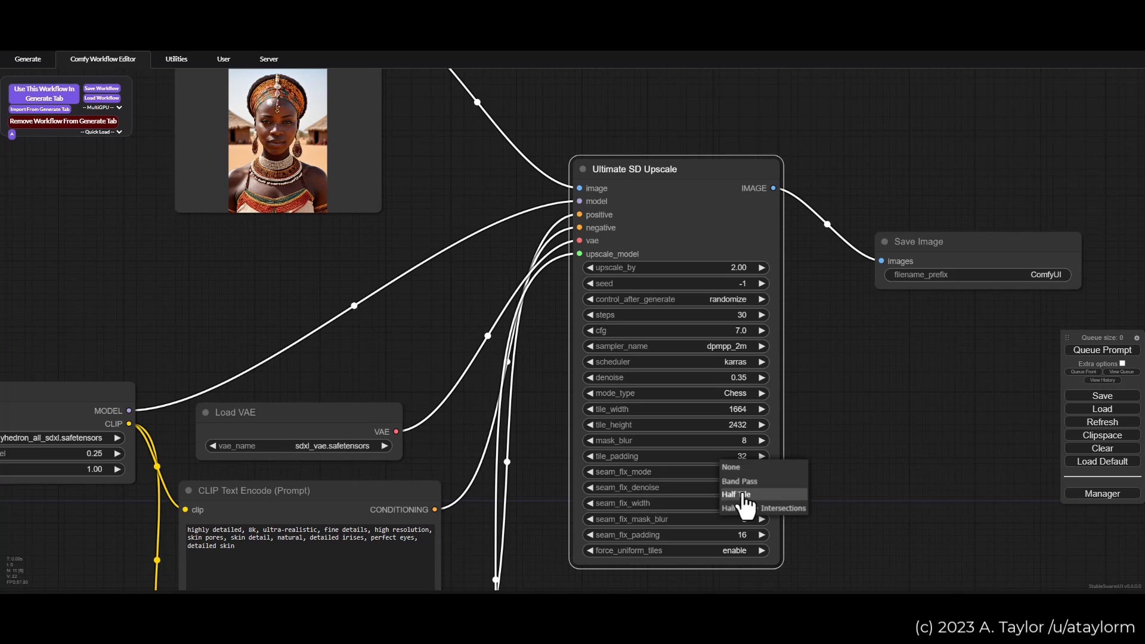
pyautogui.click(726, 397)
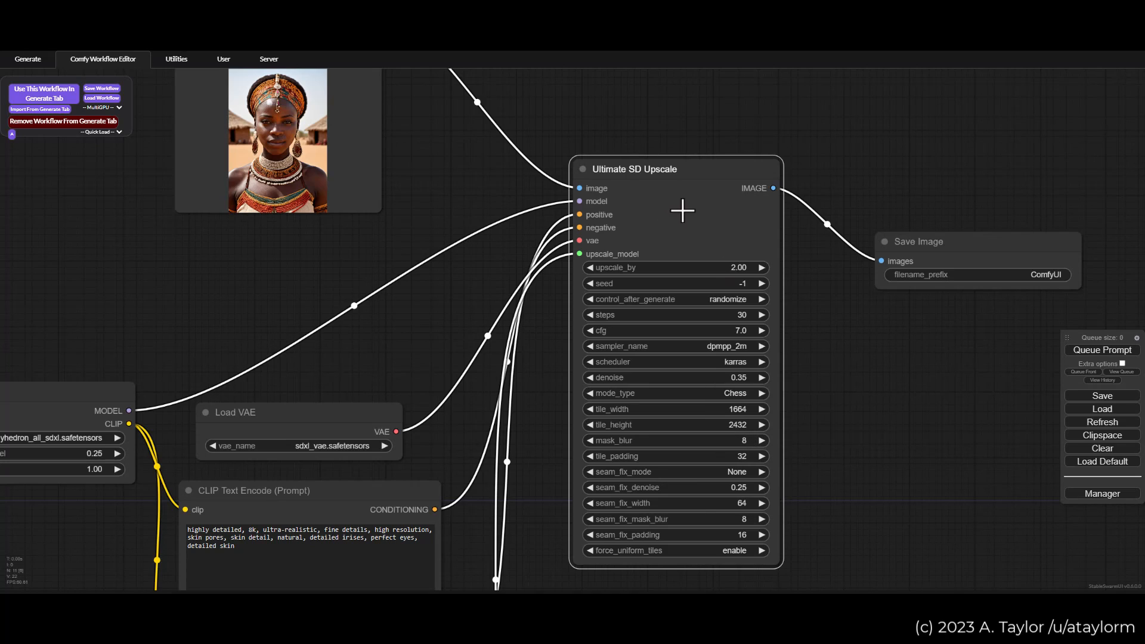
# Step: Look over the image upscale graph and inspect the model file selected in the Load Upscale Model node
pyautogui.moveTo(779, 128); pyautogui.dragTo(843, 186)
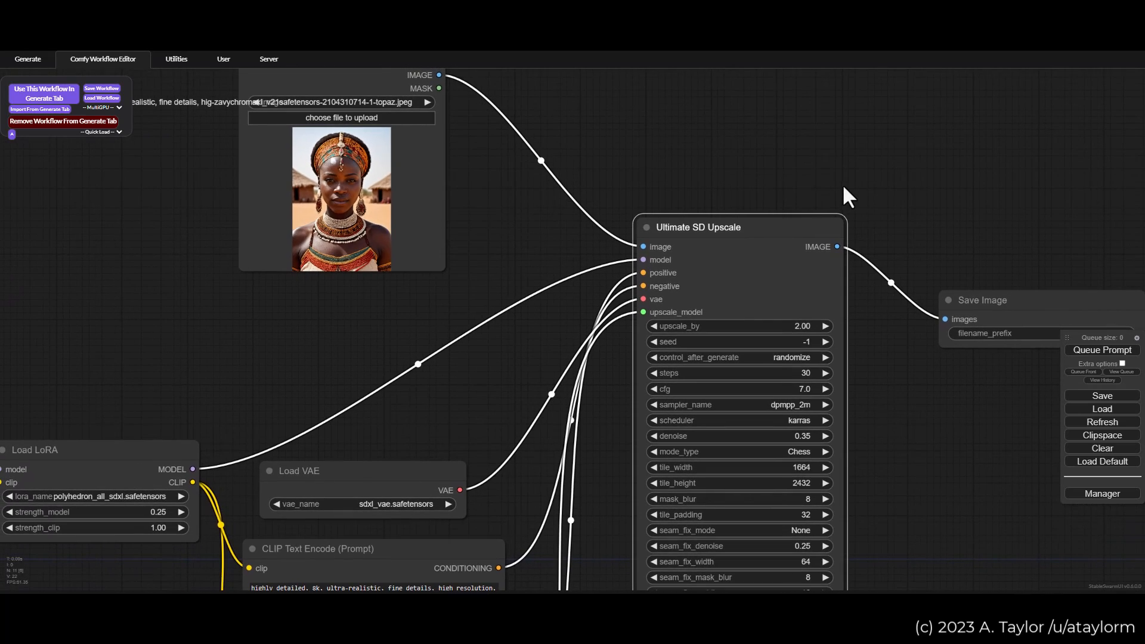
pyautogui.scroll(-4, 656, 157)
pyautogui.moveTo(457, 269); pyautogui.dragTo(591, 288)
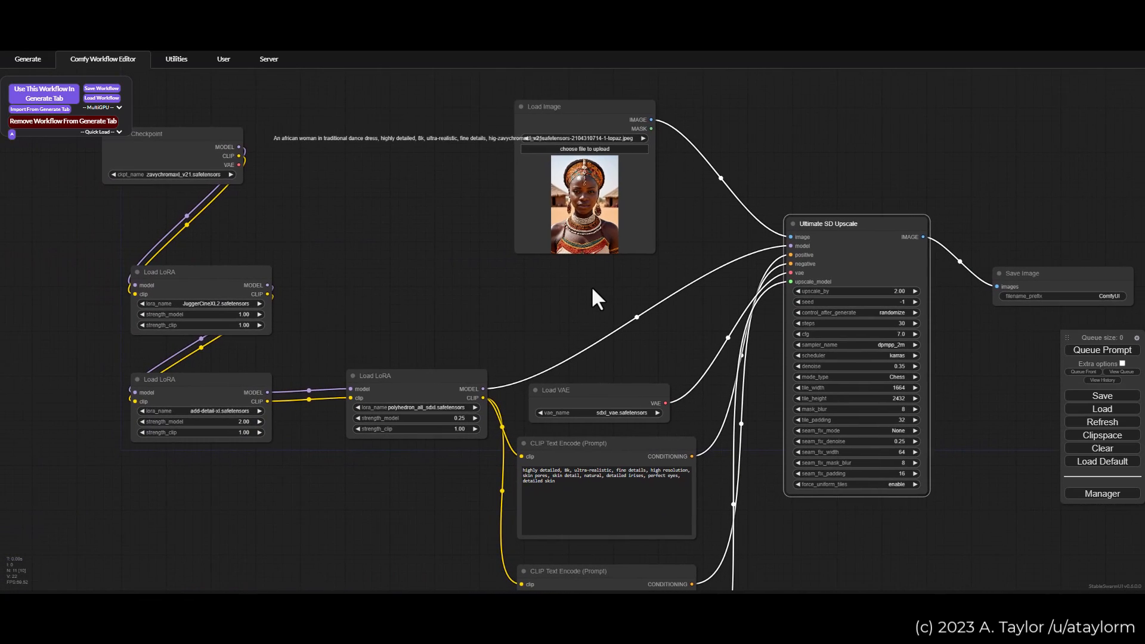
pyautogui.scroll(-2, 590, 286)
pyautogui.moveTo(563, 296); pyautogui.dragTo(546, 244)
pyautogui.scroll(-1, 524, 281)
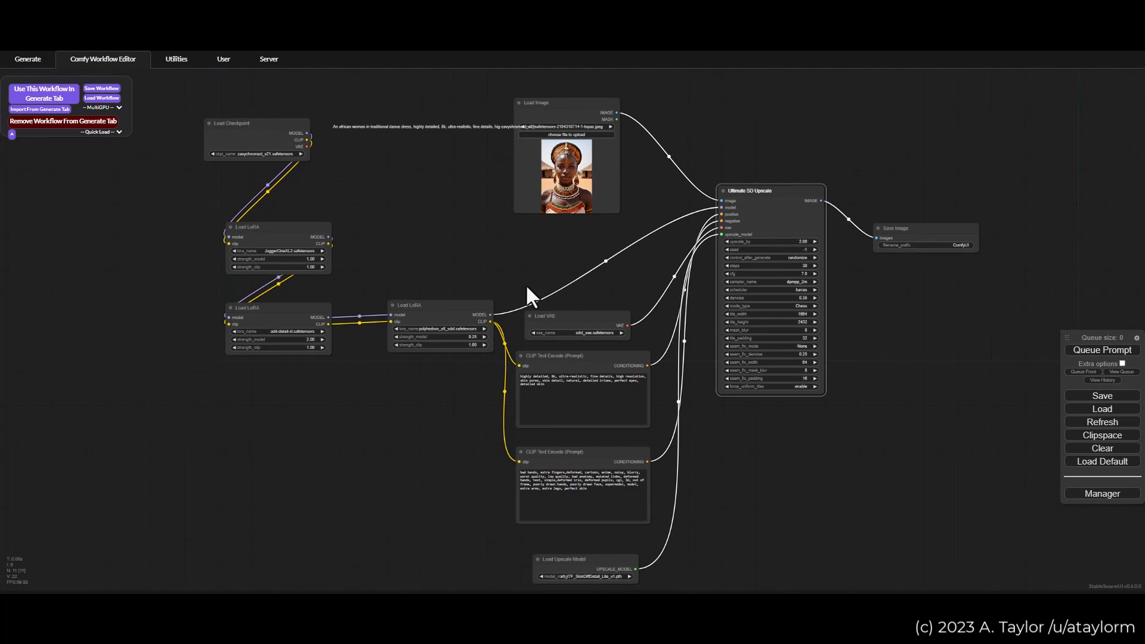
pyautogui.moveTo(698, 529); pyautogui.dragTo(695, 378)
pyautogui.scroll(7, 567, 426)
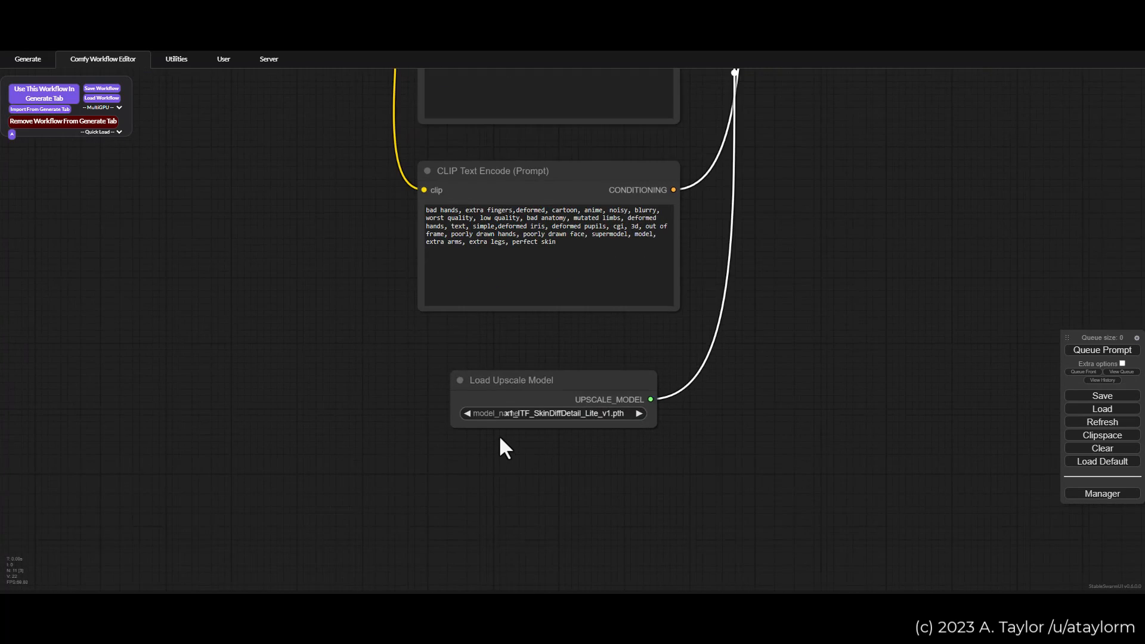
pyautogui.scroll(3, 499, 438)
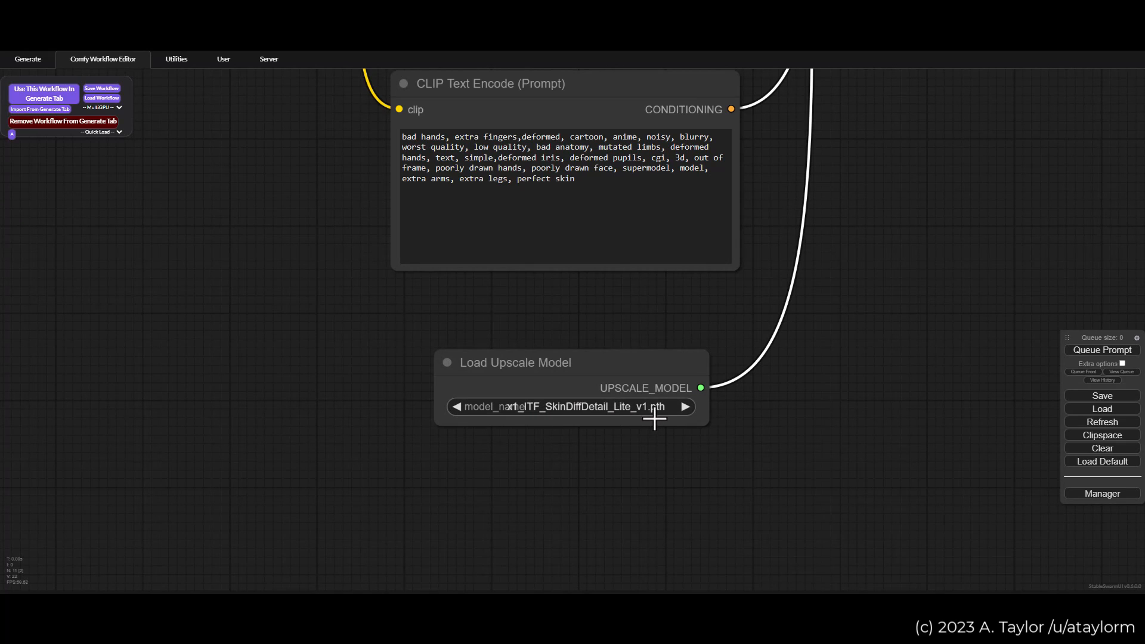
# Step: Examine the strengths of the chained Load LoRA nodes and view the complete upscale graph through to Save Image
pyautogui.scroll(-5, 663, 307)
pyautogui.moveTo(390, 238); pyautogui.dragTo(580, 425)
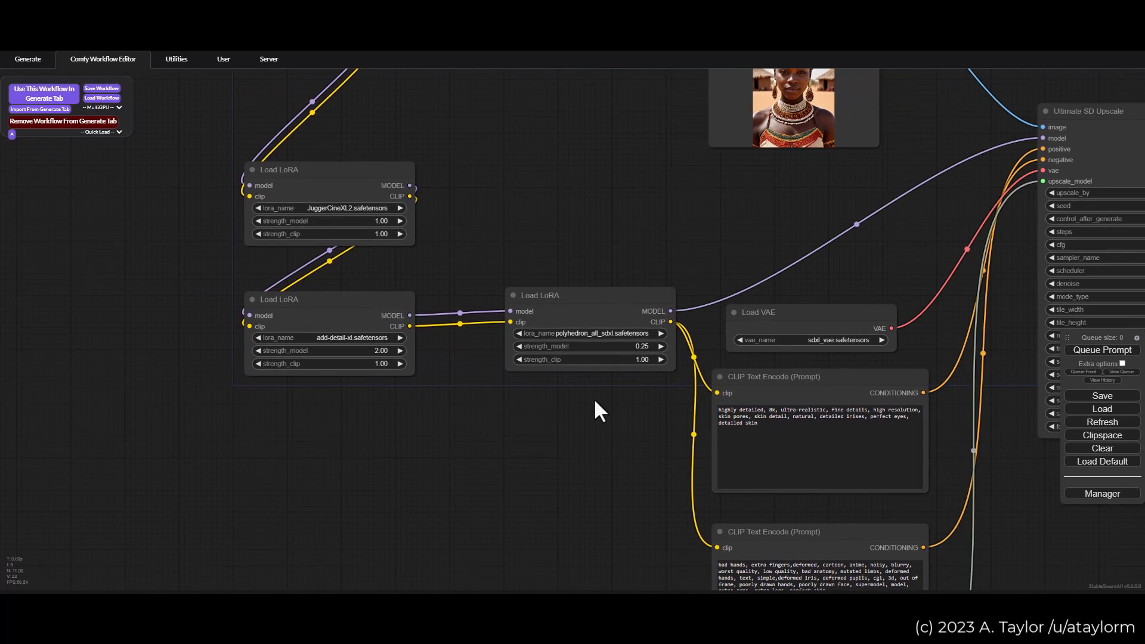
pyautogui.scroll(5, 633, 358)
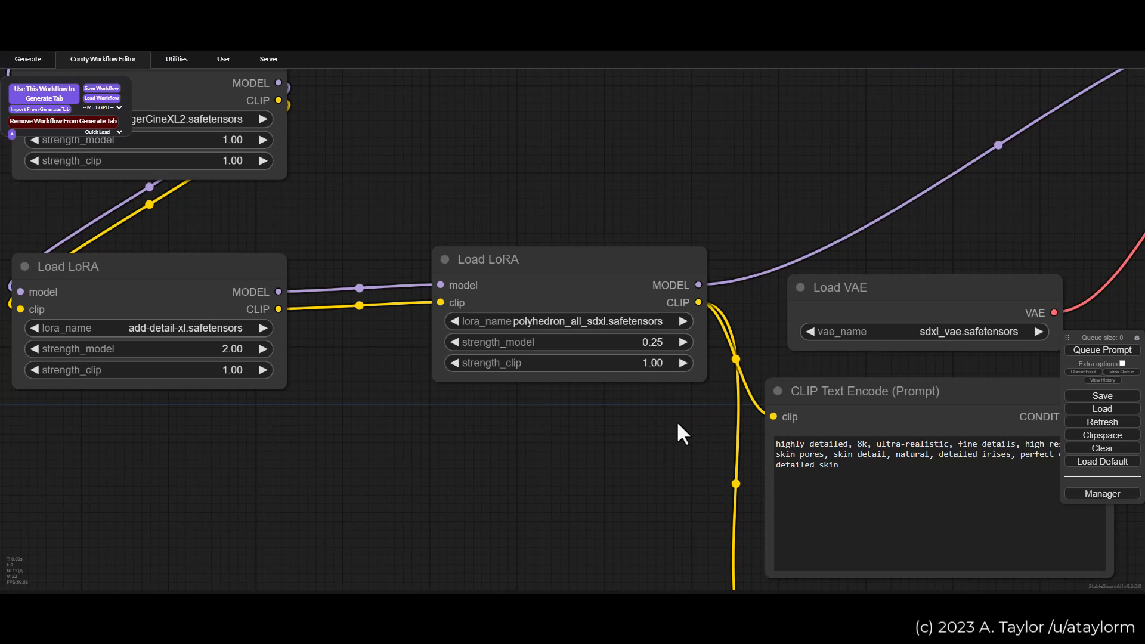
pyautogui.scroll(-9, 678, 424)
pyautogui.moveTo(714, 291); pyautogui.dragTo(628, 256)
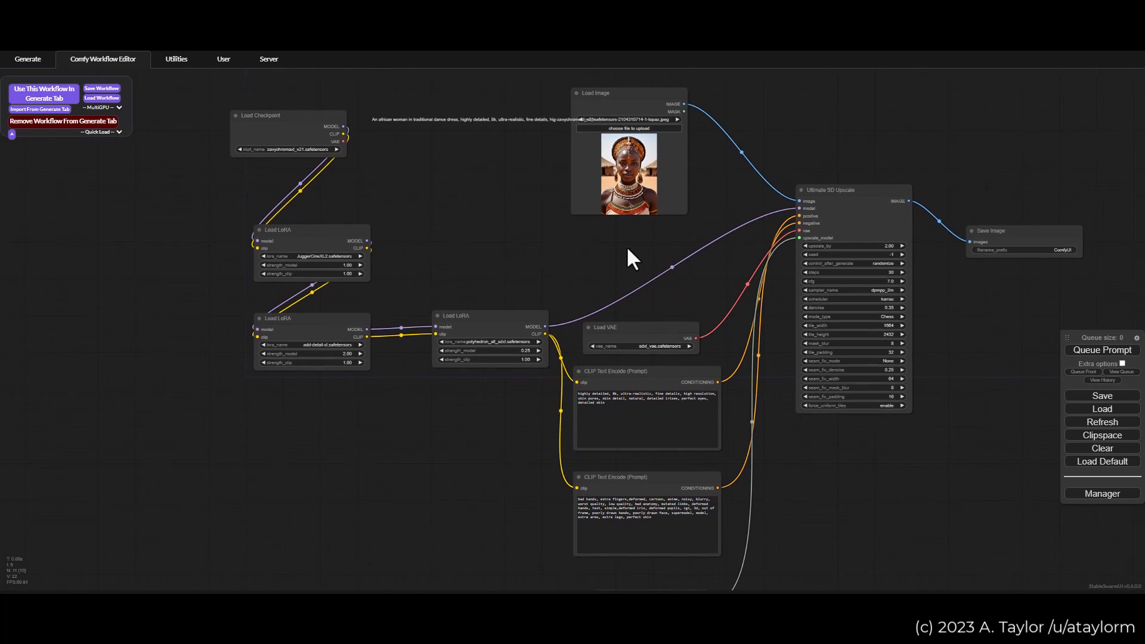
pyautogui.scroll(-2, 611, 249)
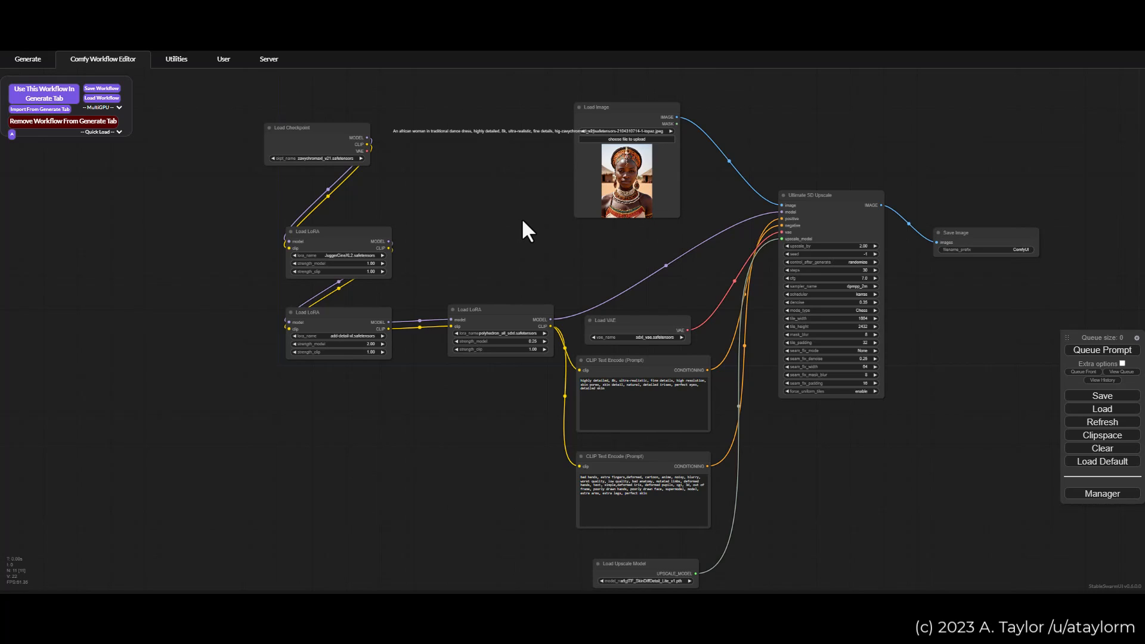
pyautogui.moveTo(521, 218); pyautogui.dragTo(510, 206)
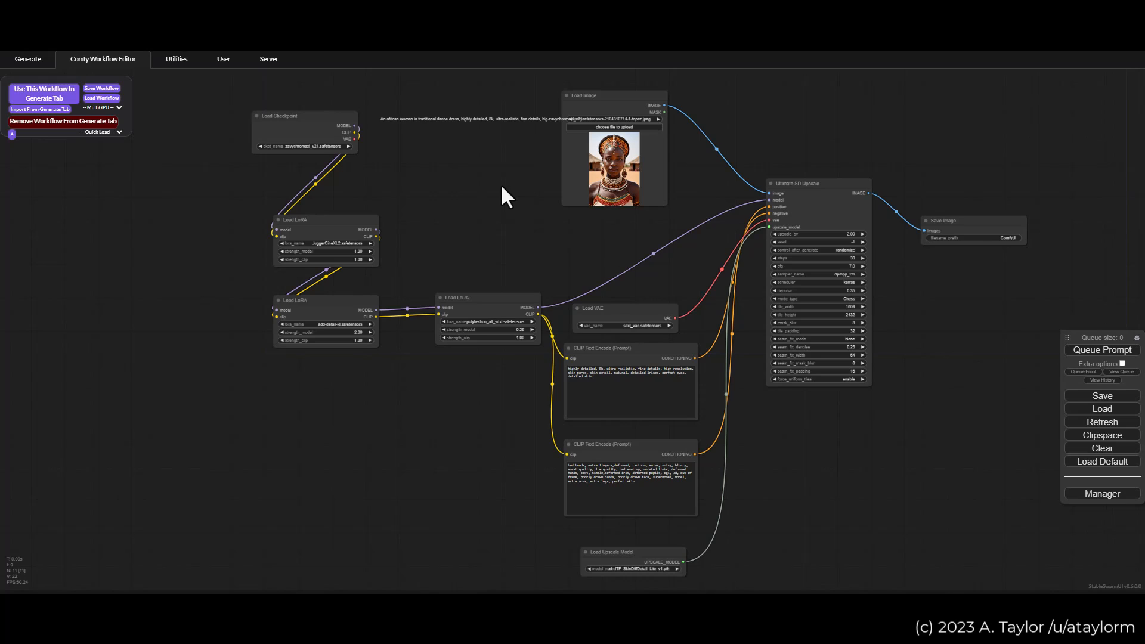
pyautogui.moveTo(502, 186); pyautogui.dragTo(492, 186)
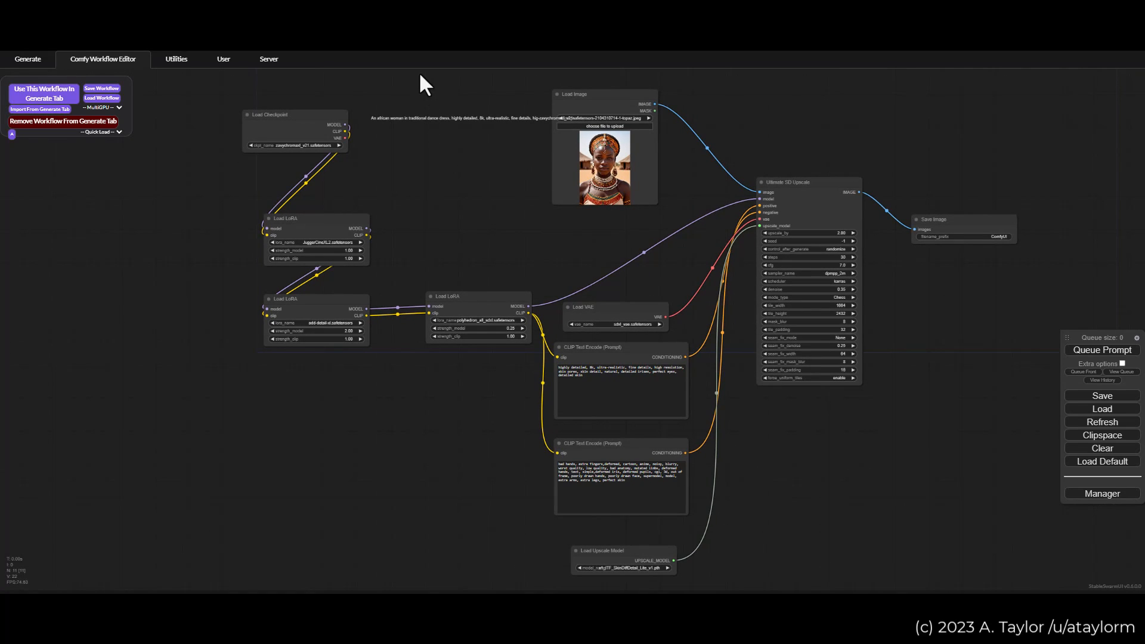